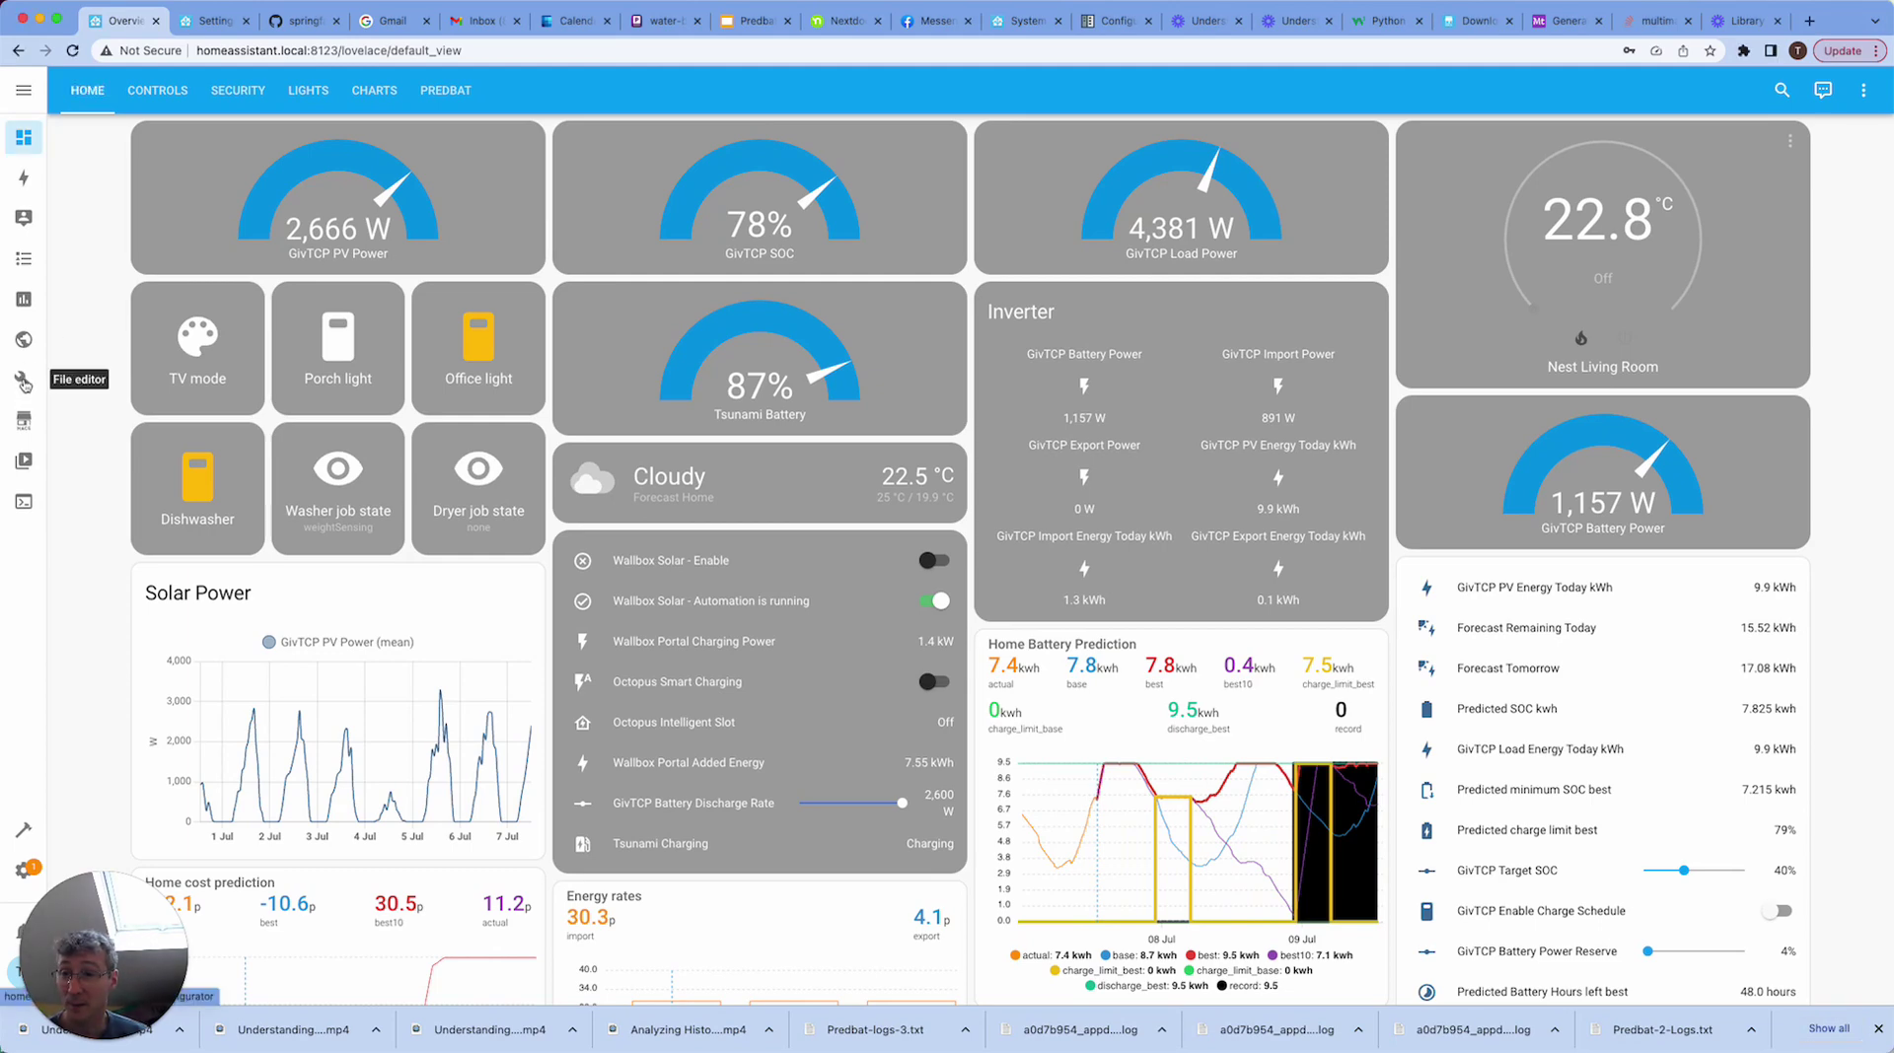
Step: Open apps.yaml in the File editor and examine the module, class, prefix and timezone settings at the start of the file
{"action": "left_click", "coordinate": [24, 382]}
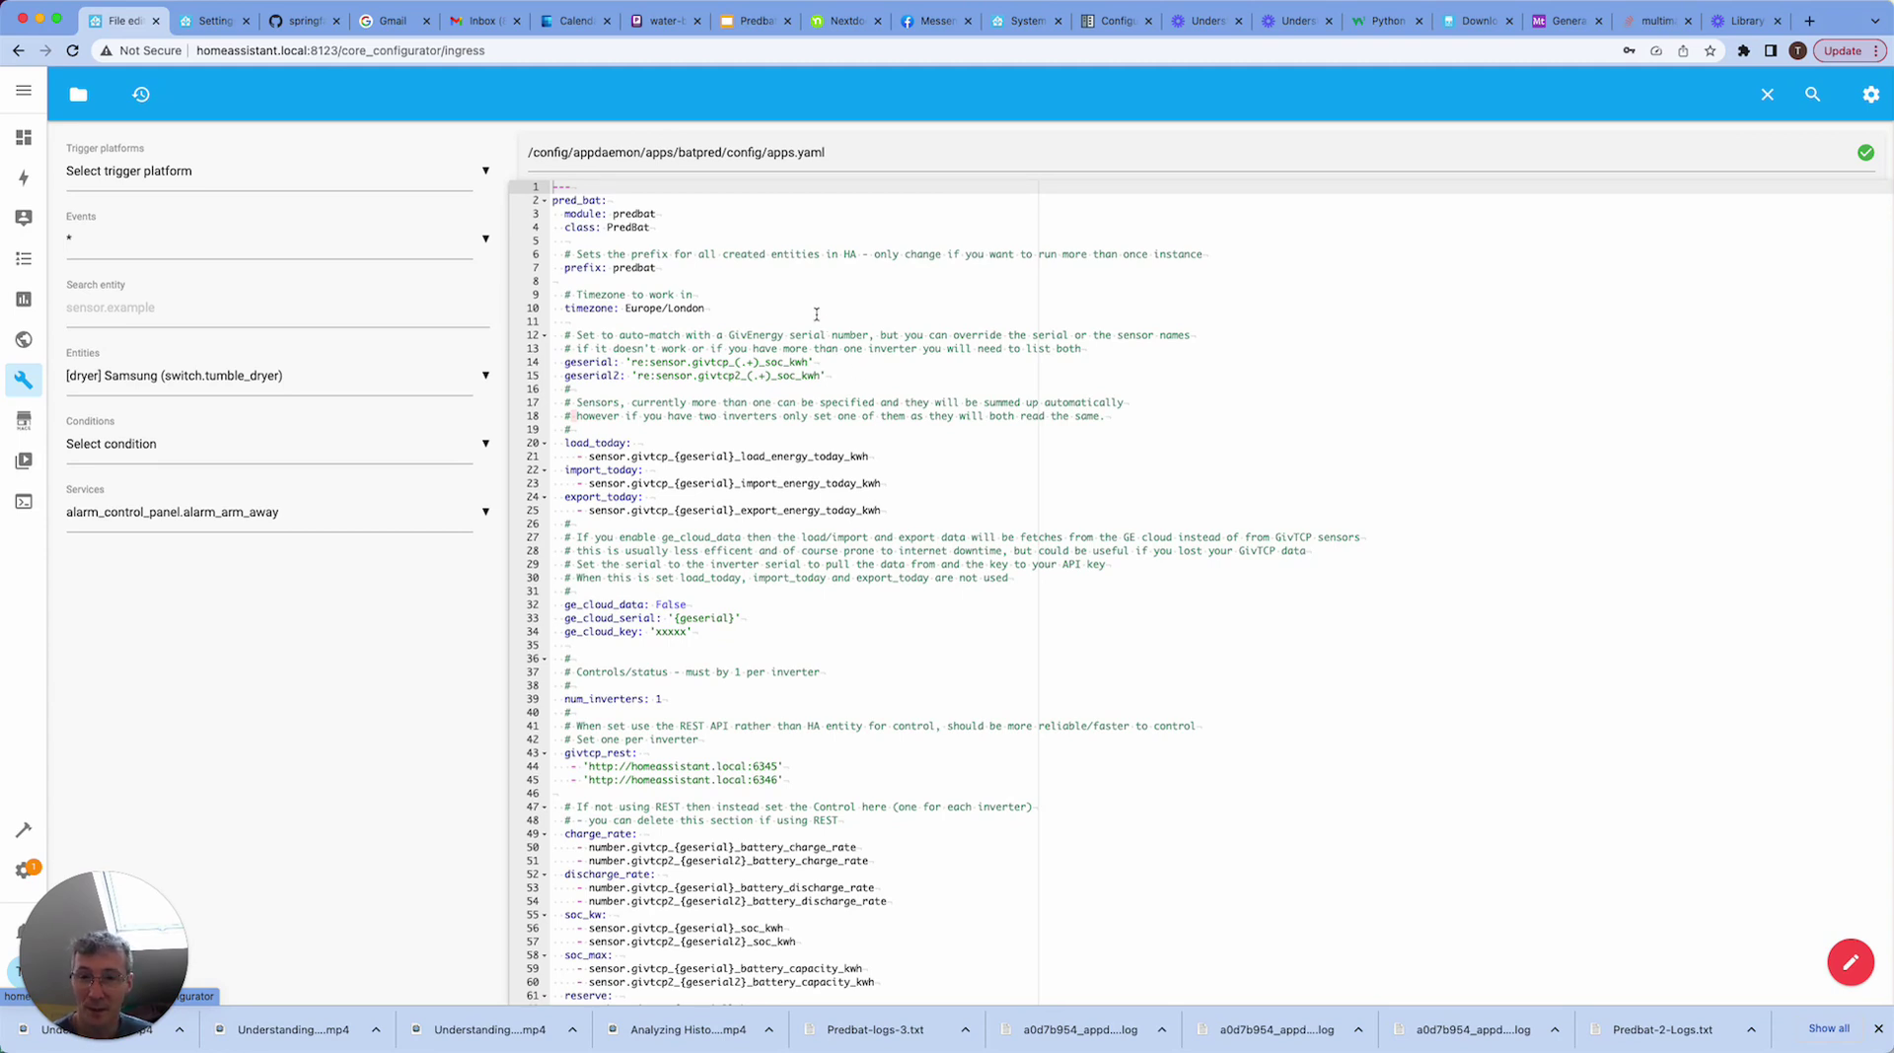
{"action": "left_click", "coordinate": [579, 201]}
{"action": "left_click_drag", "start_coordinate": [579, 201], "coordinate": [696, 228]}
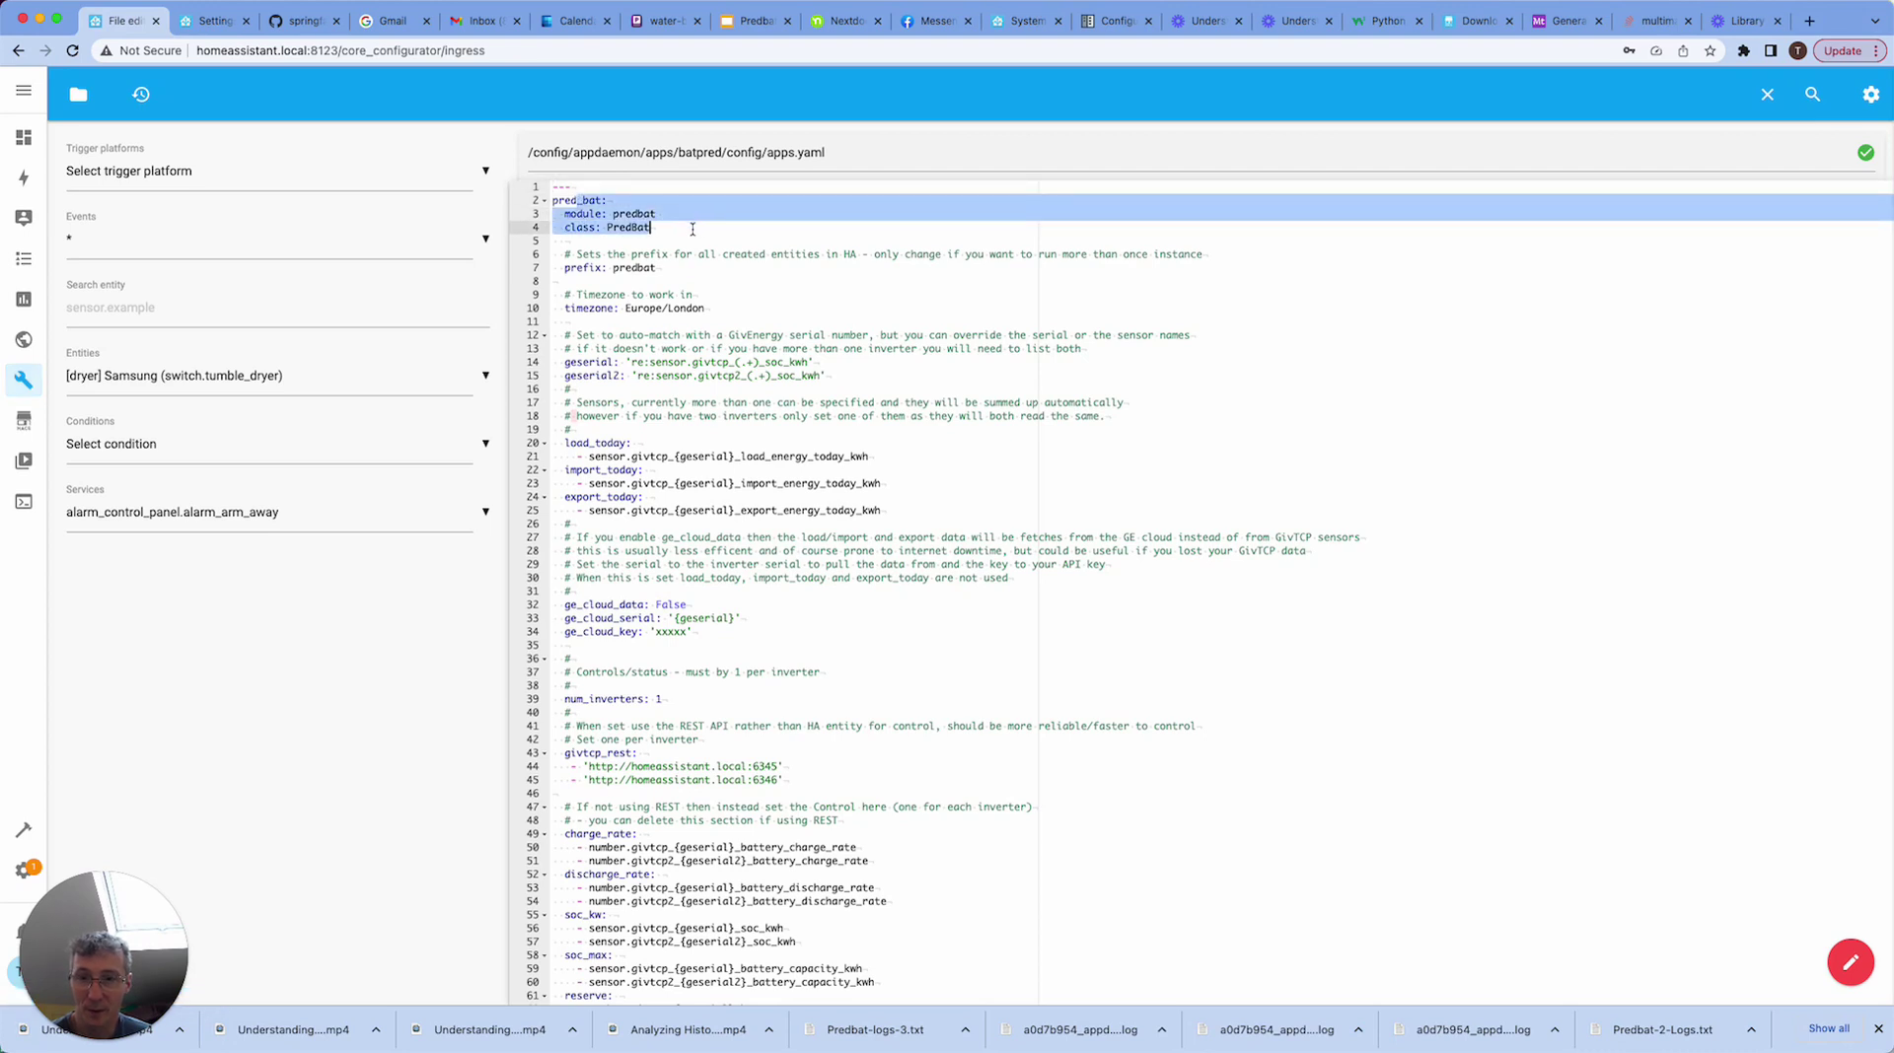
{"action": "left_click", "coordinate": [667, 231]}
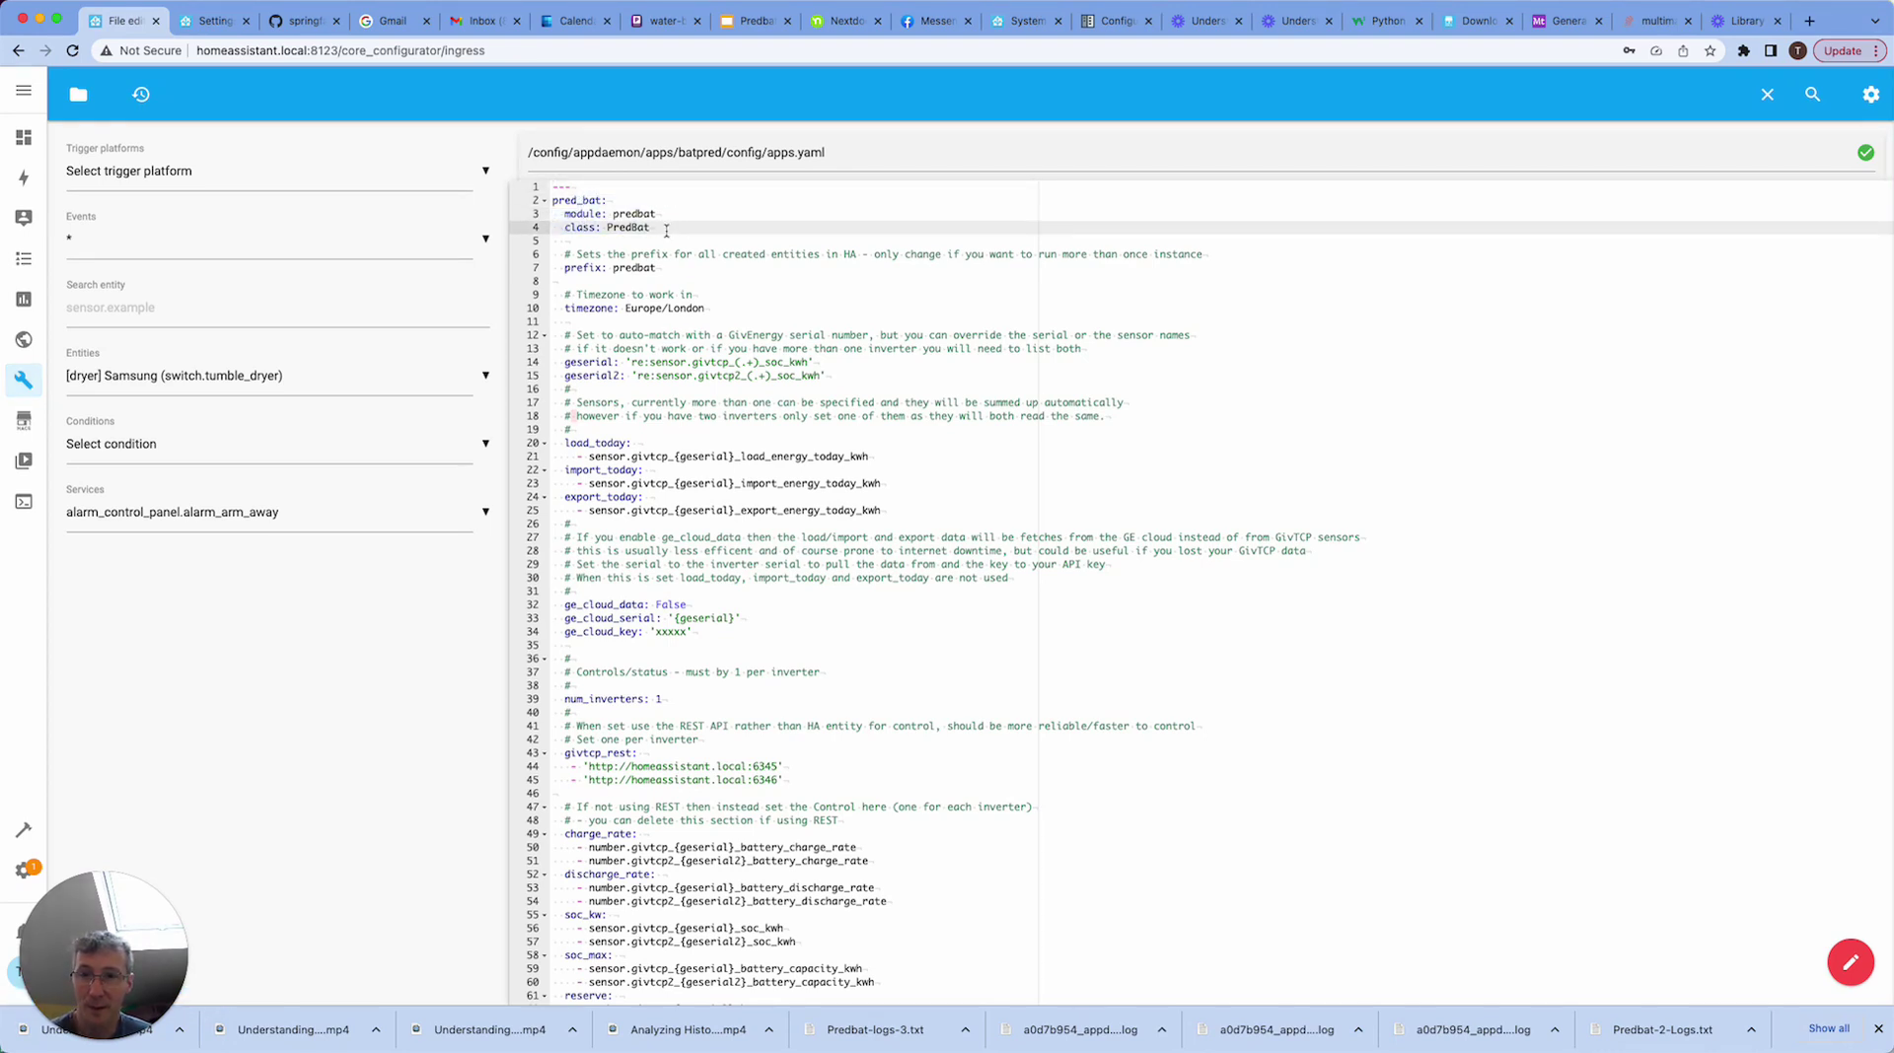
{"action": "double_click", "coordinate": [592, 267]}
{"action": "left_click", "coordinate": [672, 268]}
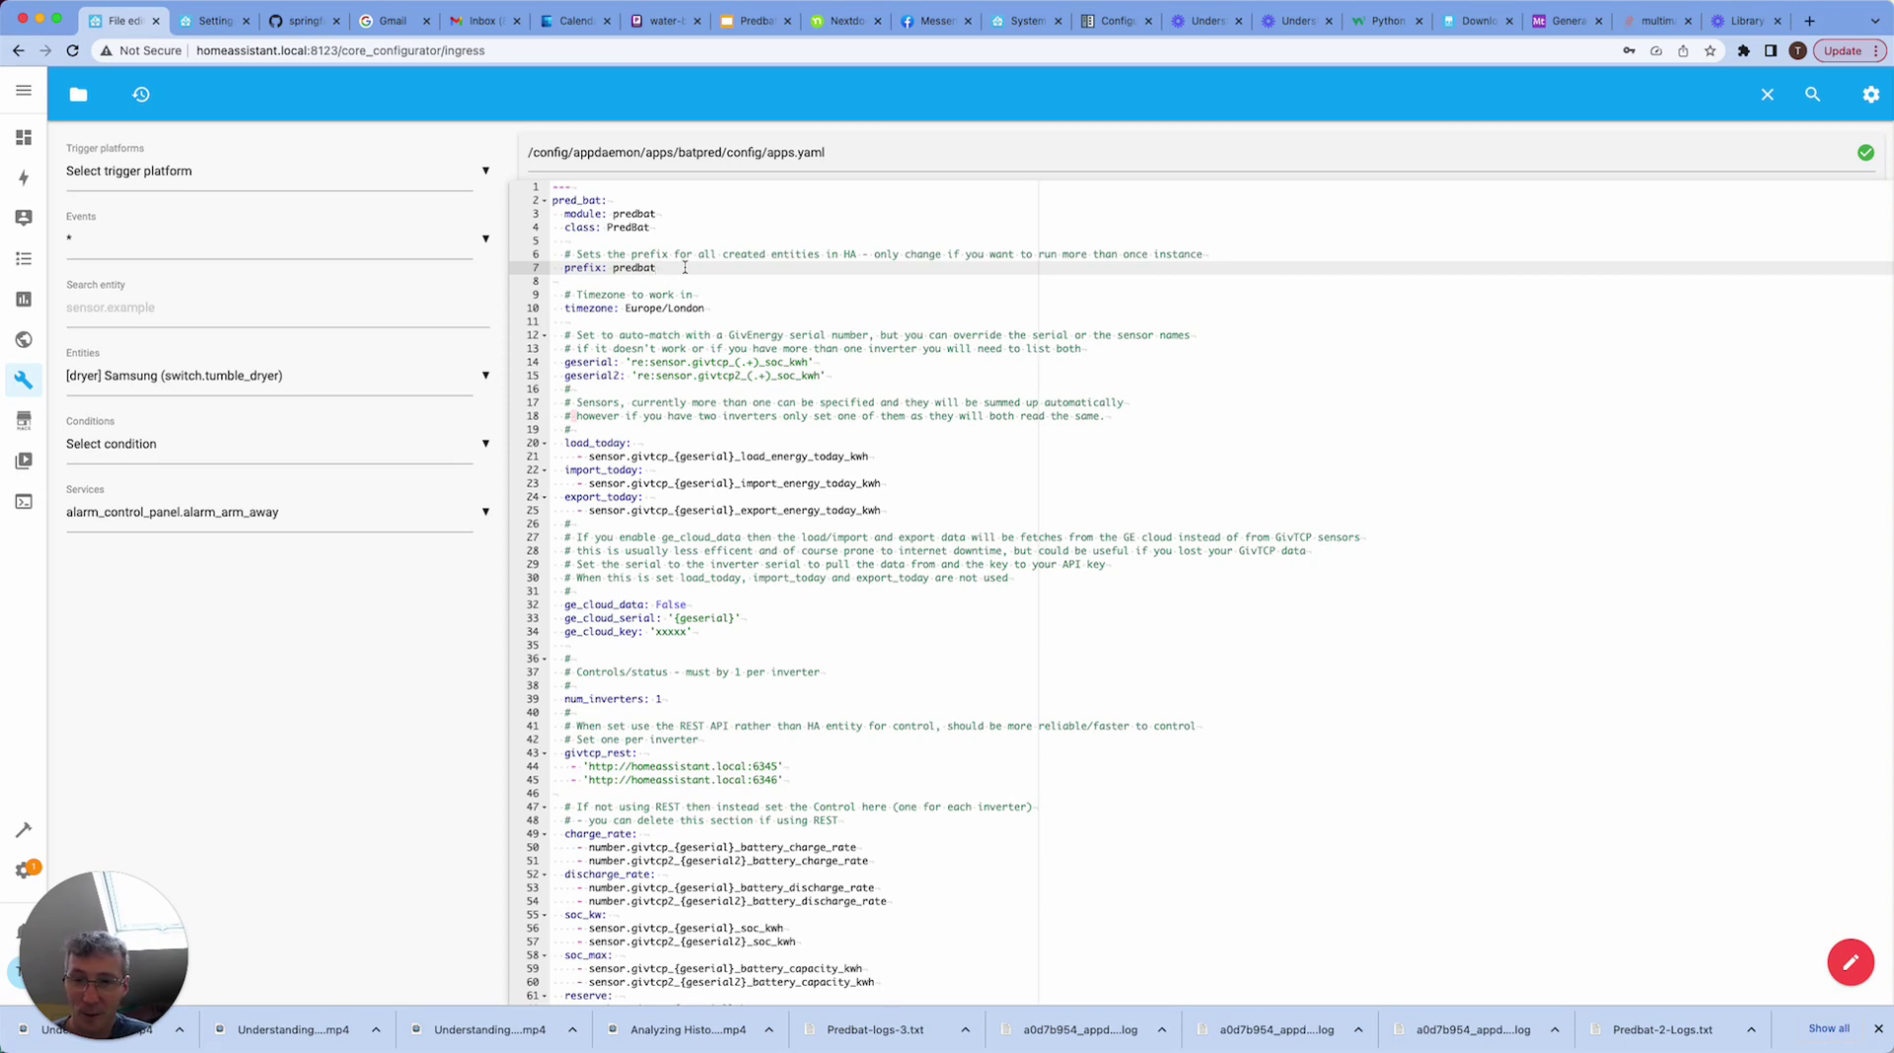
{"action": "double_click", "coordinate": [571, 308]}
{"action": "left_click", "coordinate": [761, 314]}
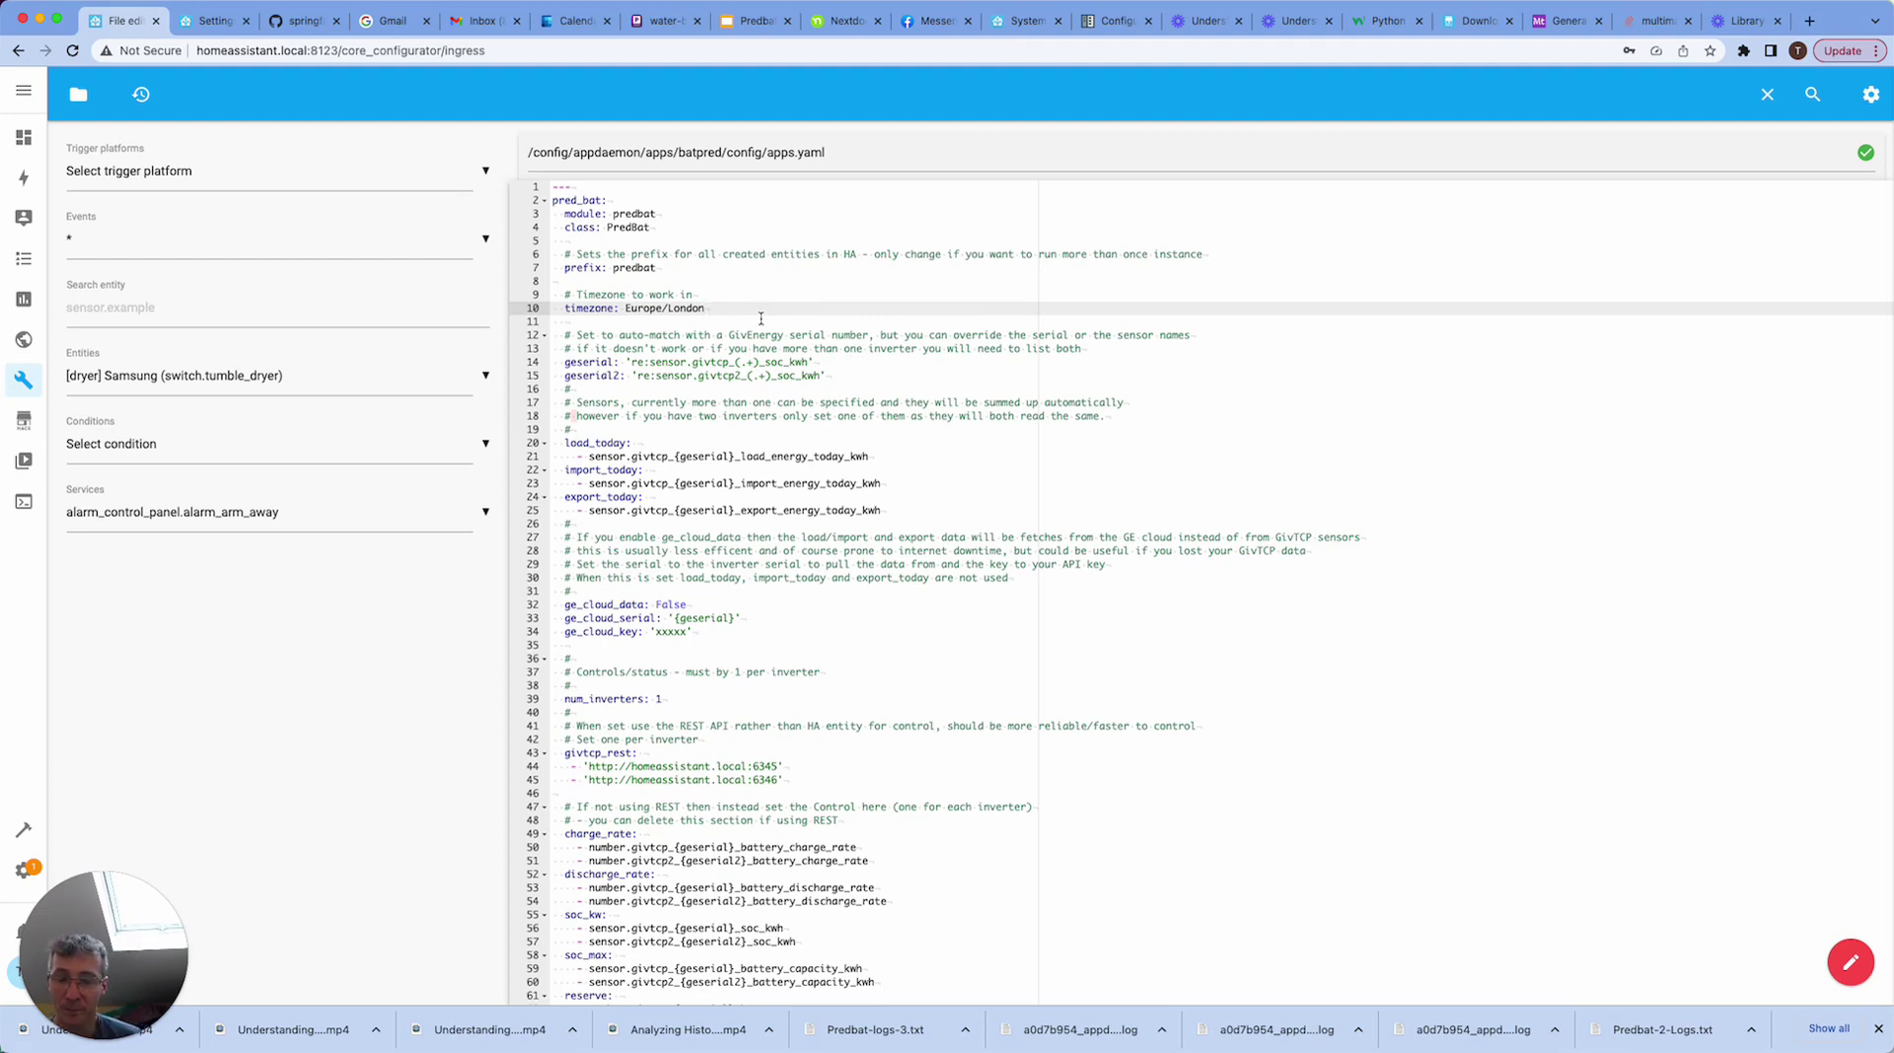
Step: Examine the geserial and geserial2 auto-match patterns, including the serial wildcard and the givtcp2 sensor prefix
{"action": "double_click", "coordinate": [595, 362]}
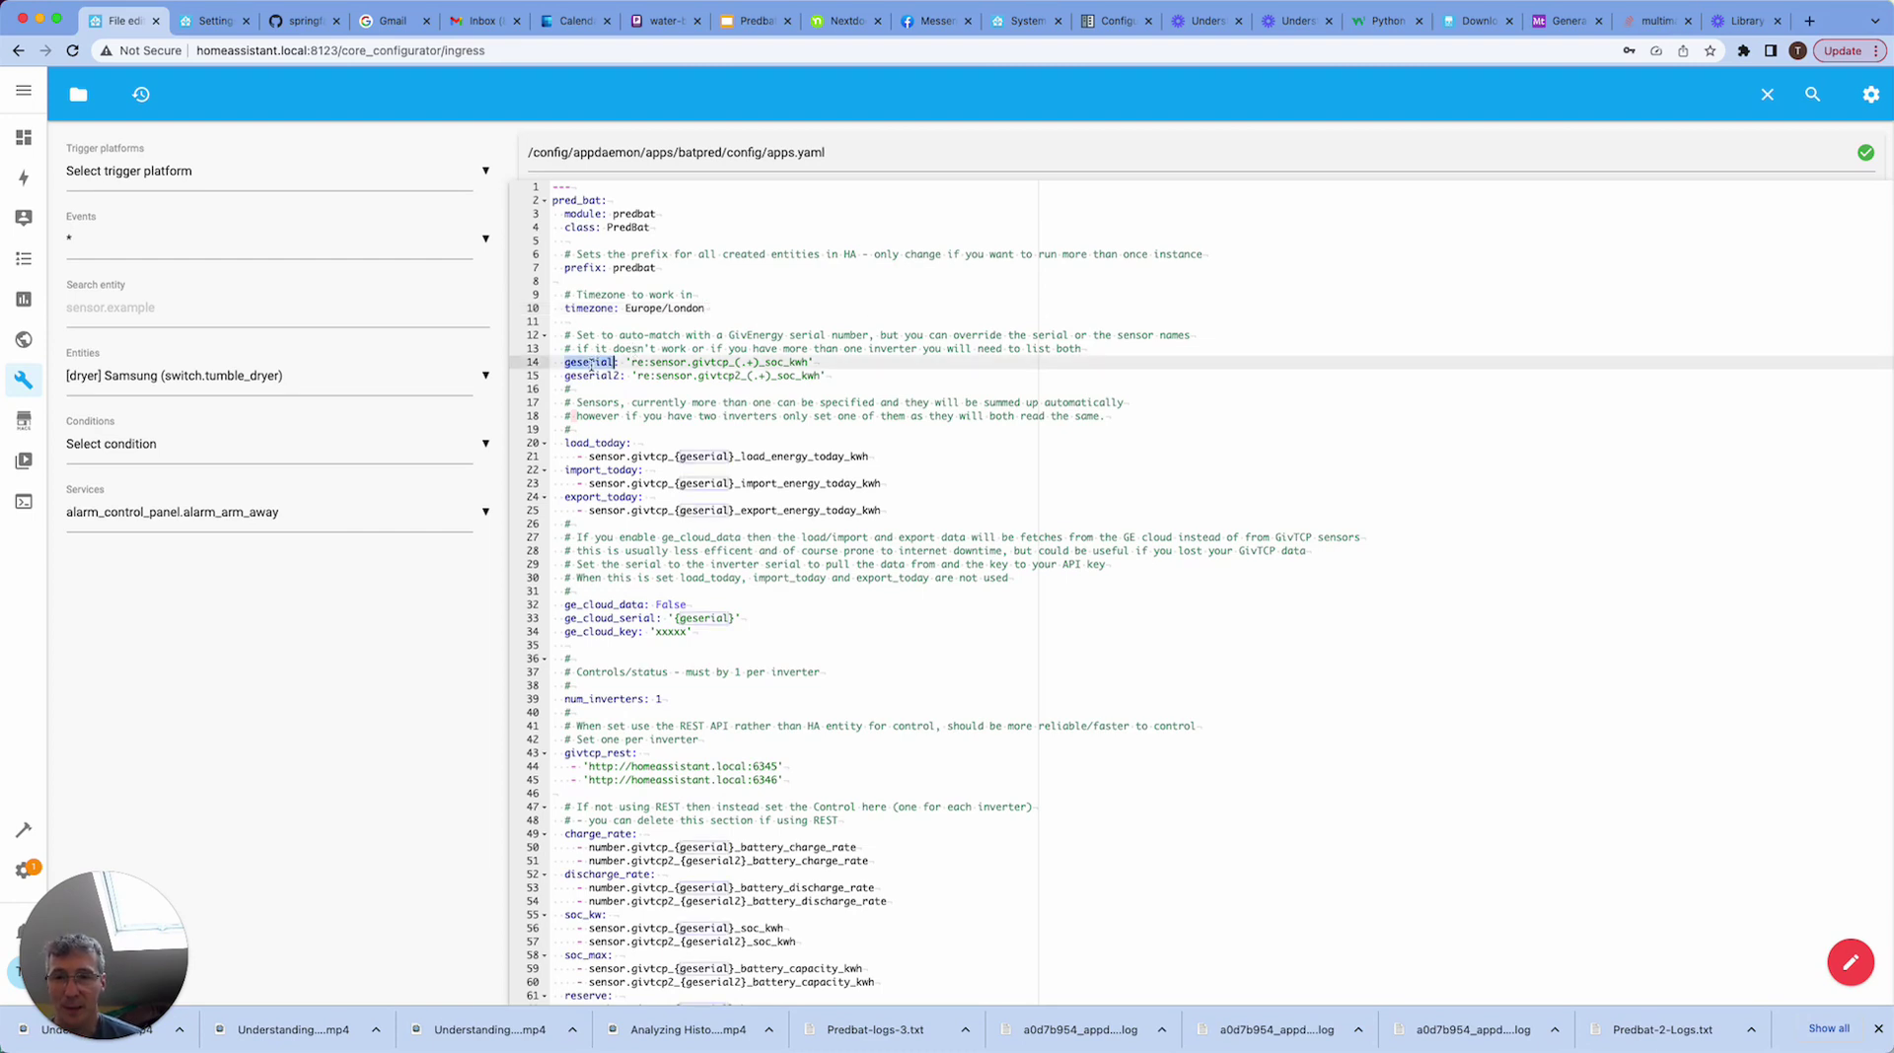
{"action": "left_click", "coordinate": [821, 362]}
{"action": "left_click_drag", "start_coordinate": [822, 362], "coordinate": [632, 362]}
{"action": "left_click", "coordinate": [831, 375]}
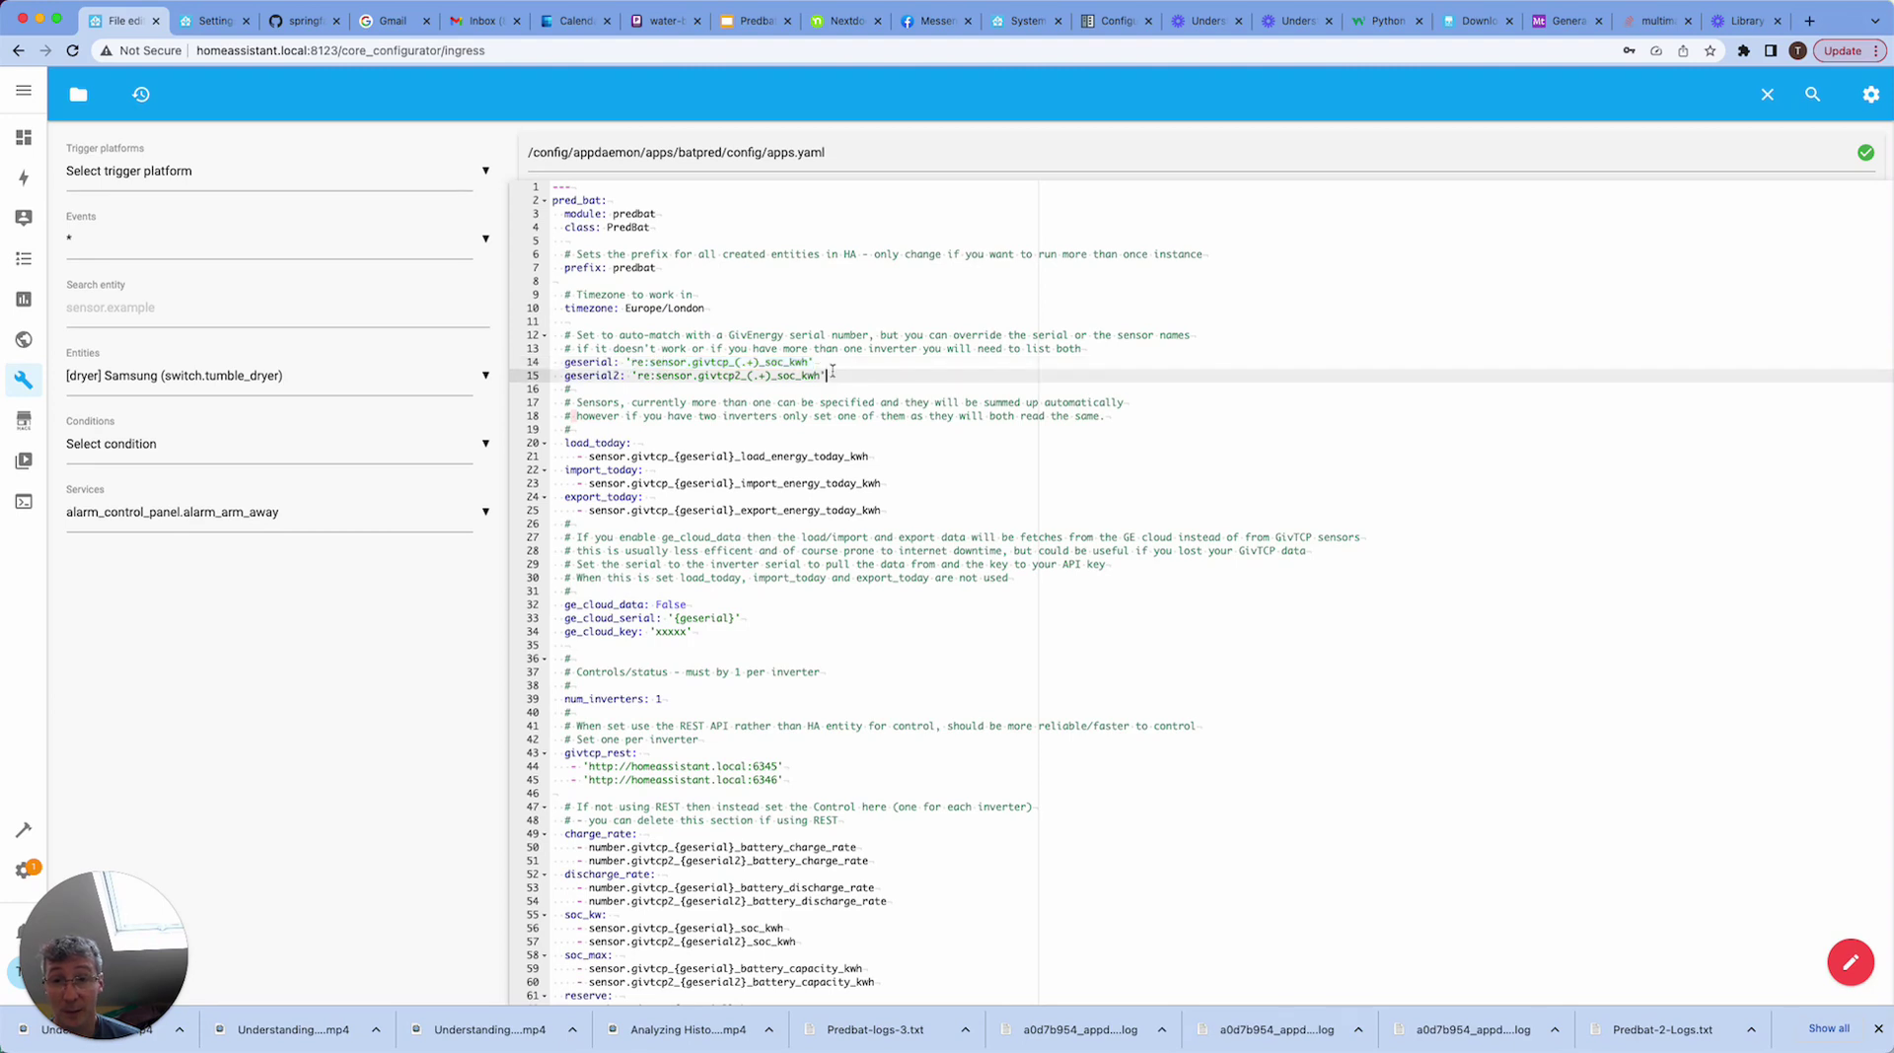
{"action": "left_click", "coordinate": [733, 363]}
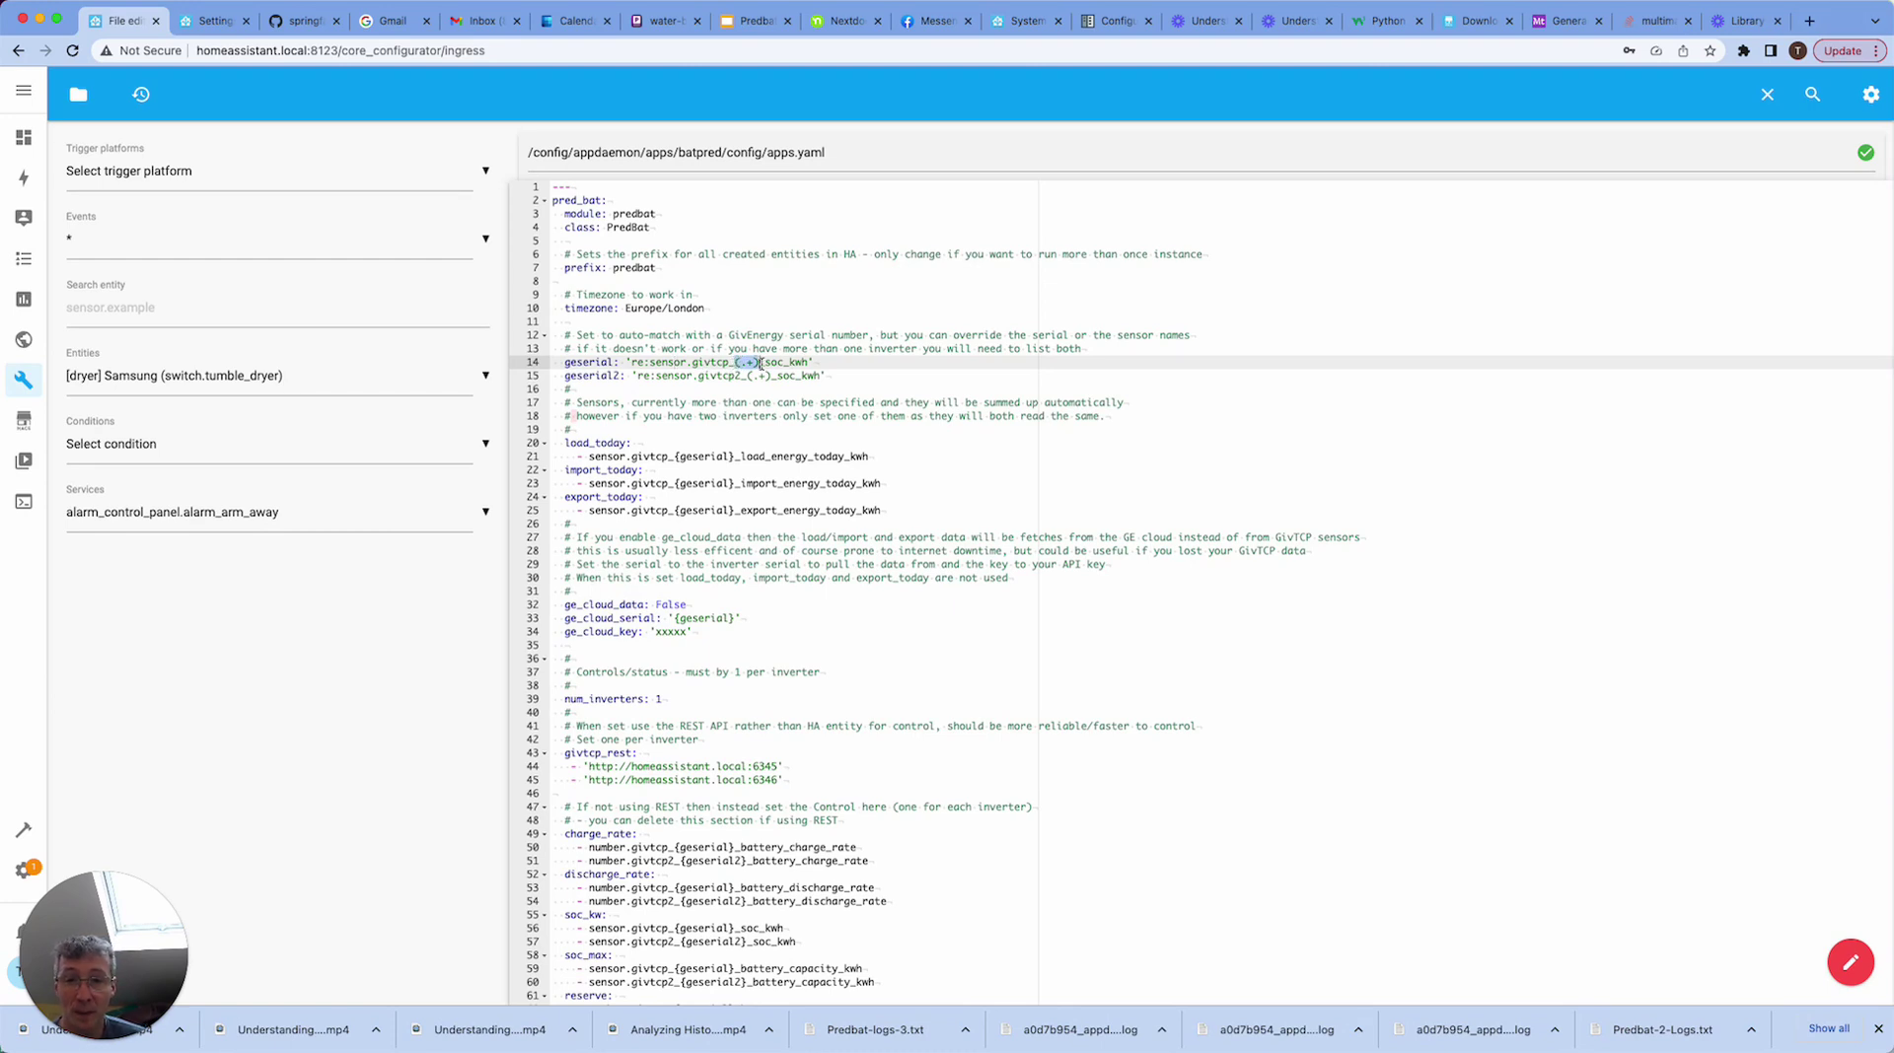
{"action": "left_click", "coordinate": [769, 363]}
{"action": "left_click_drag", "start_coordinate": [758, 363], "coordinate": [734, 363]}
{"action": "double_click", "coordinate": [606, 363]}
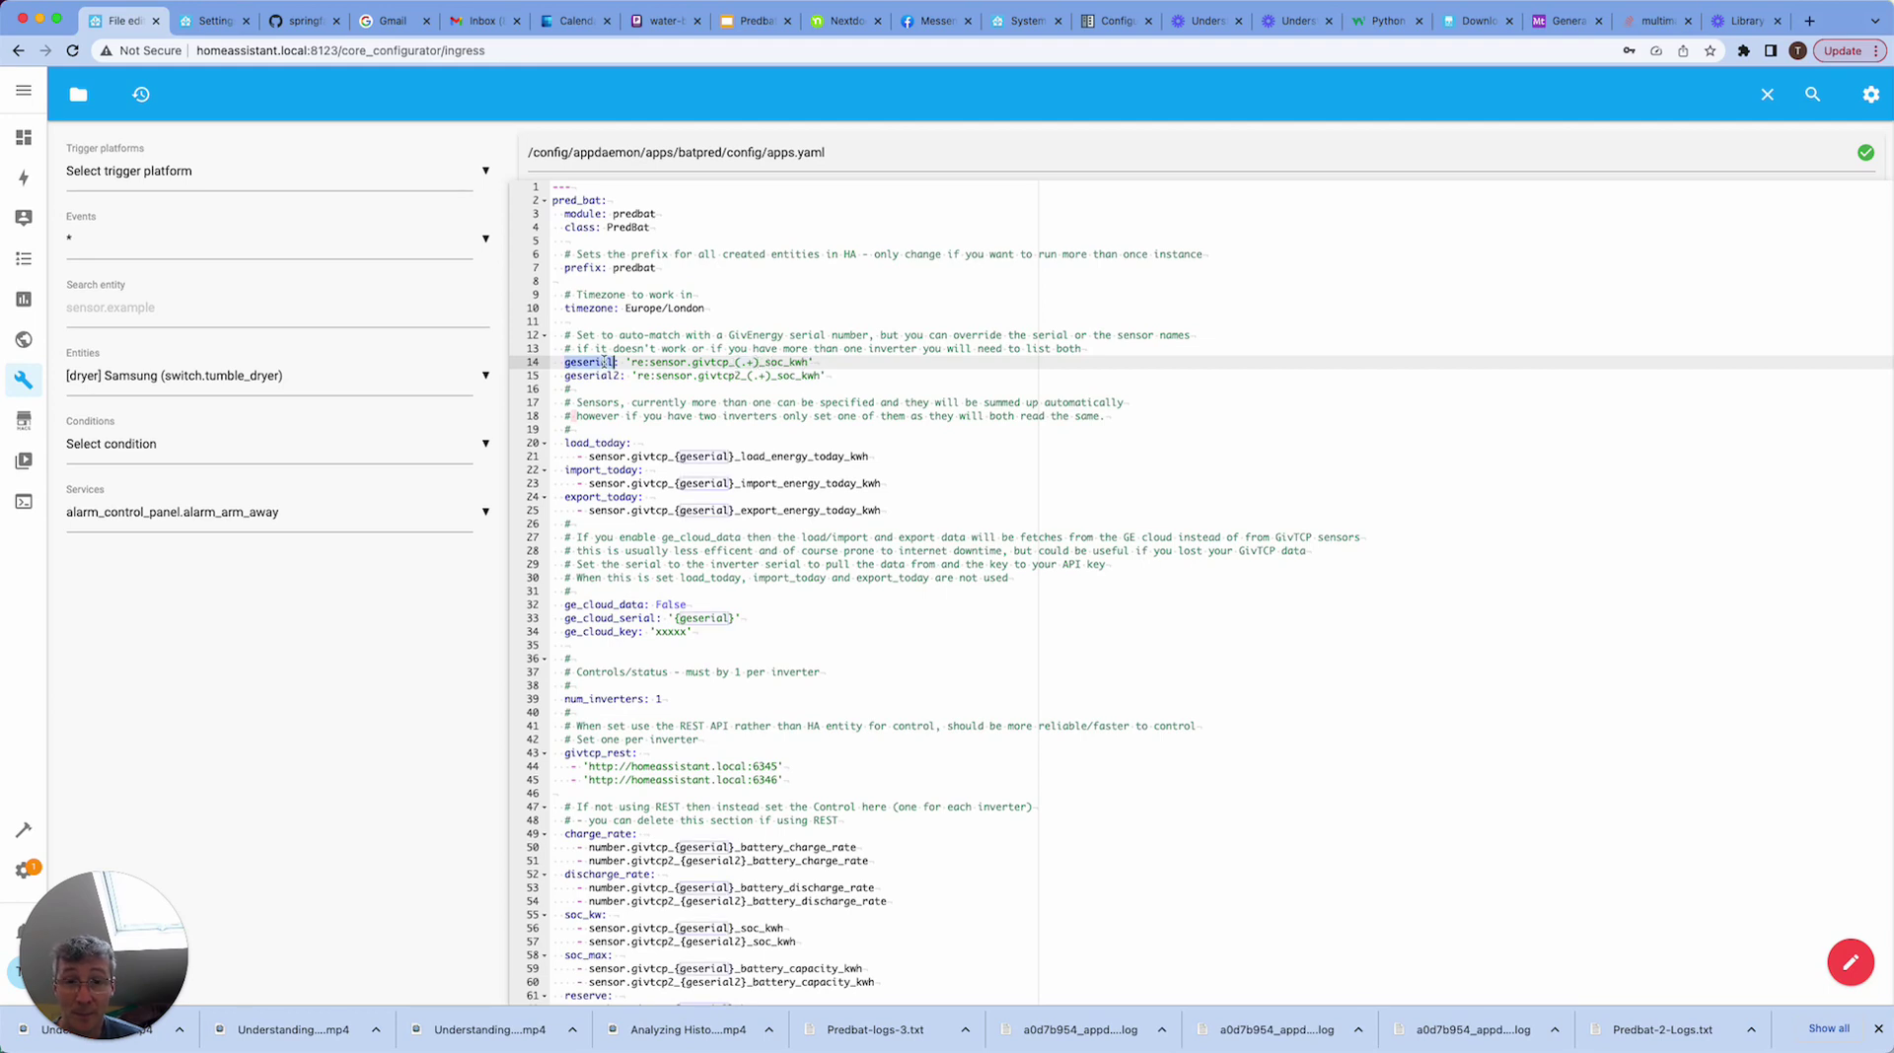
{"action": "double_click", "coordinate": [601, 376]}
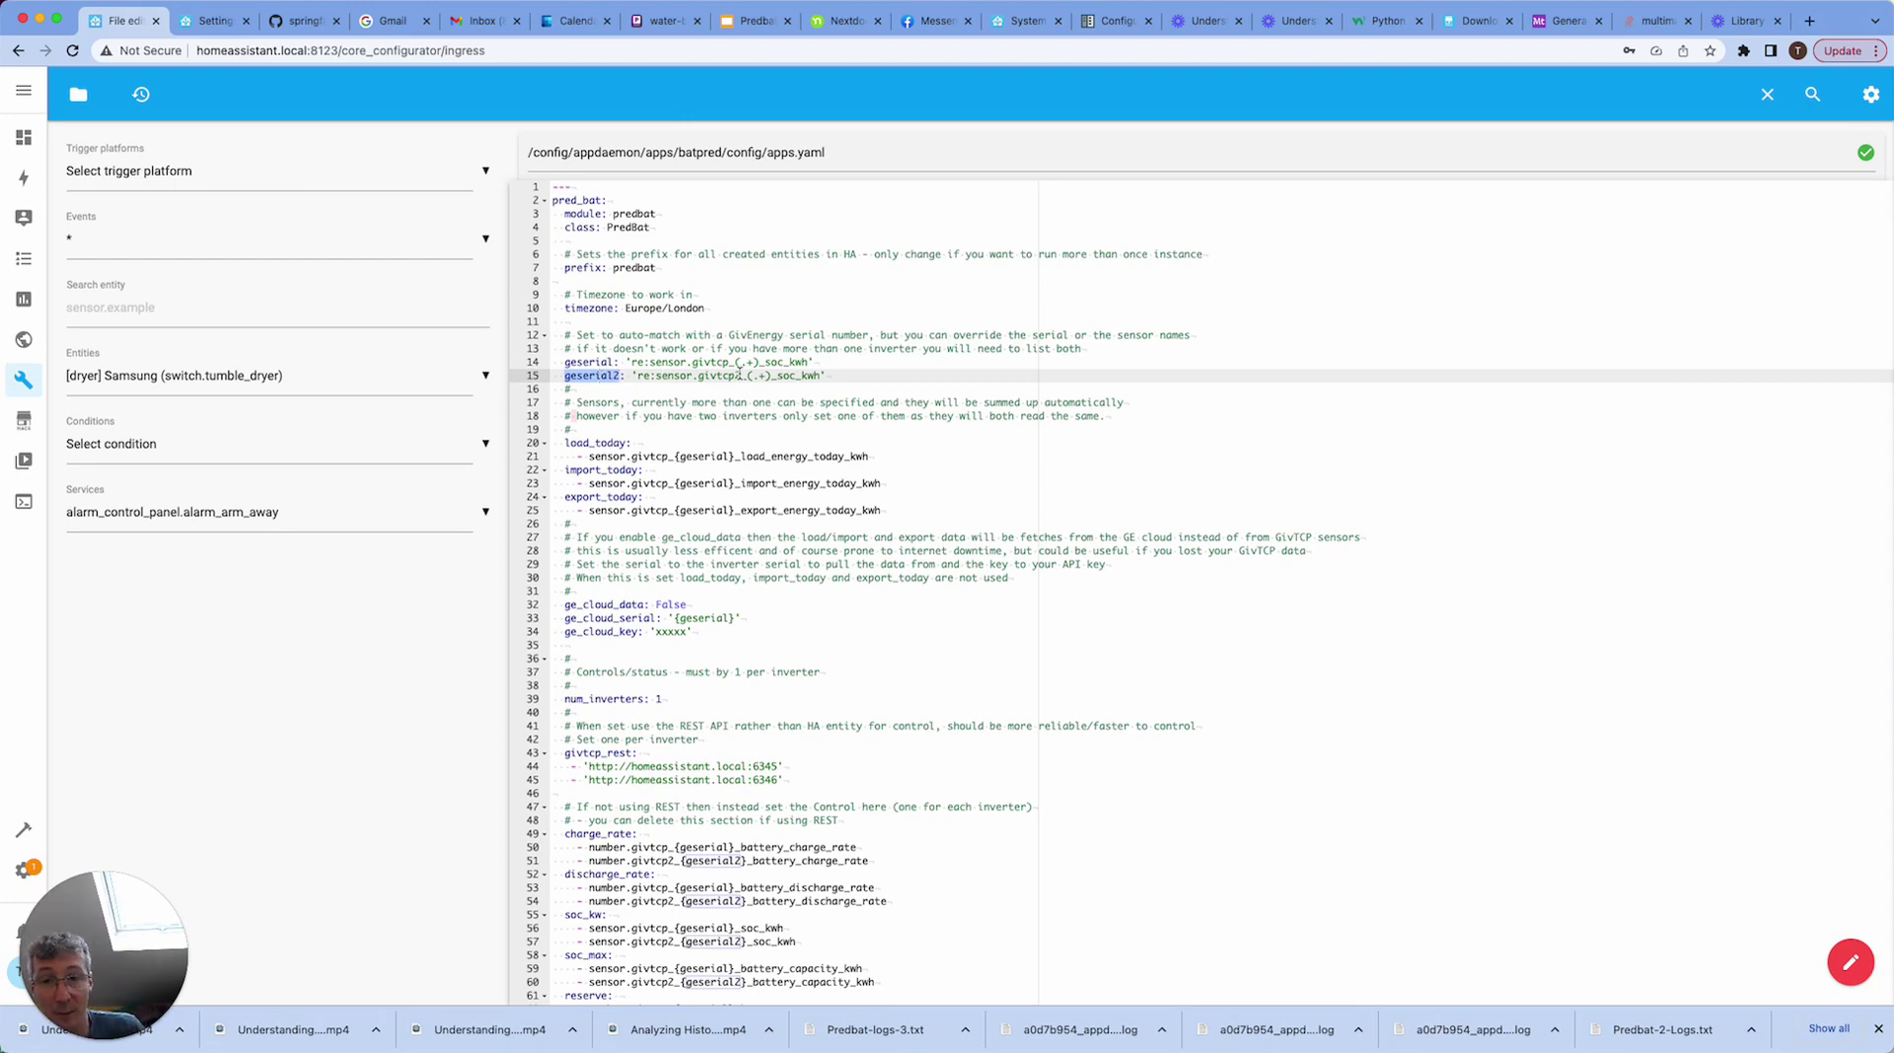
{"action": "left_click_drag", "start_coordinate": [741, 376], "coordinate": [697, 378]}
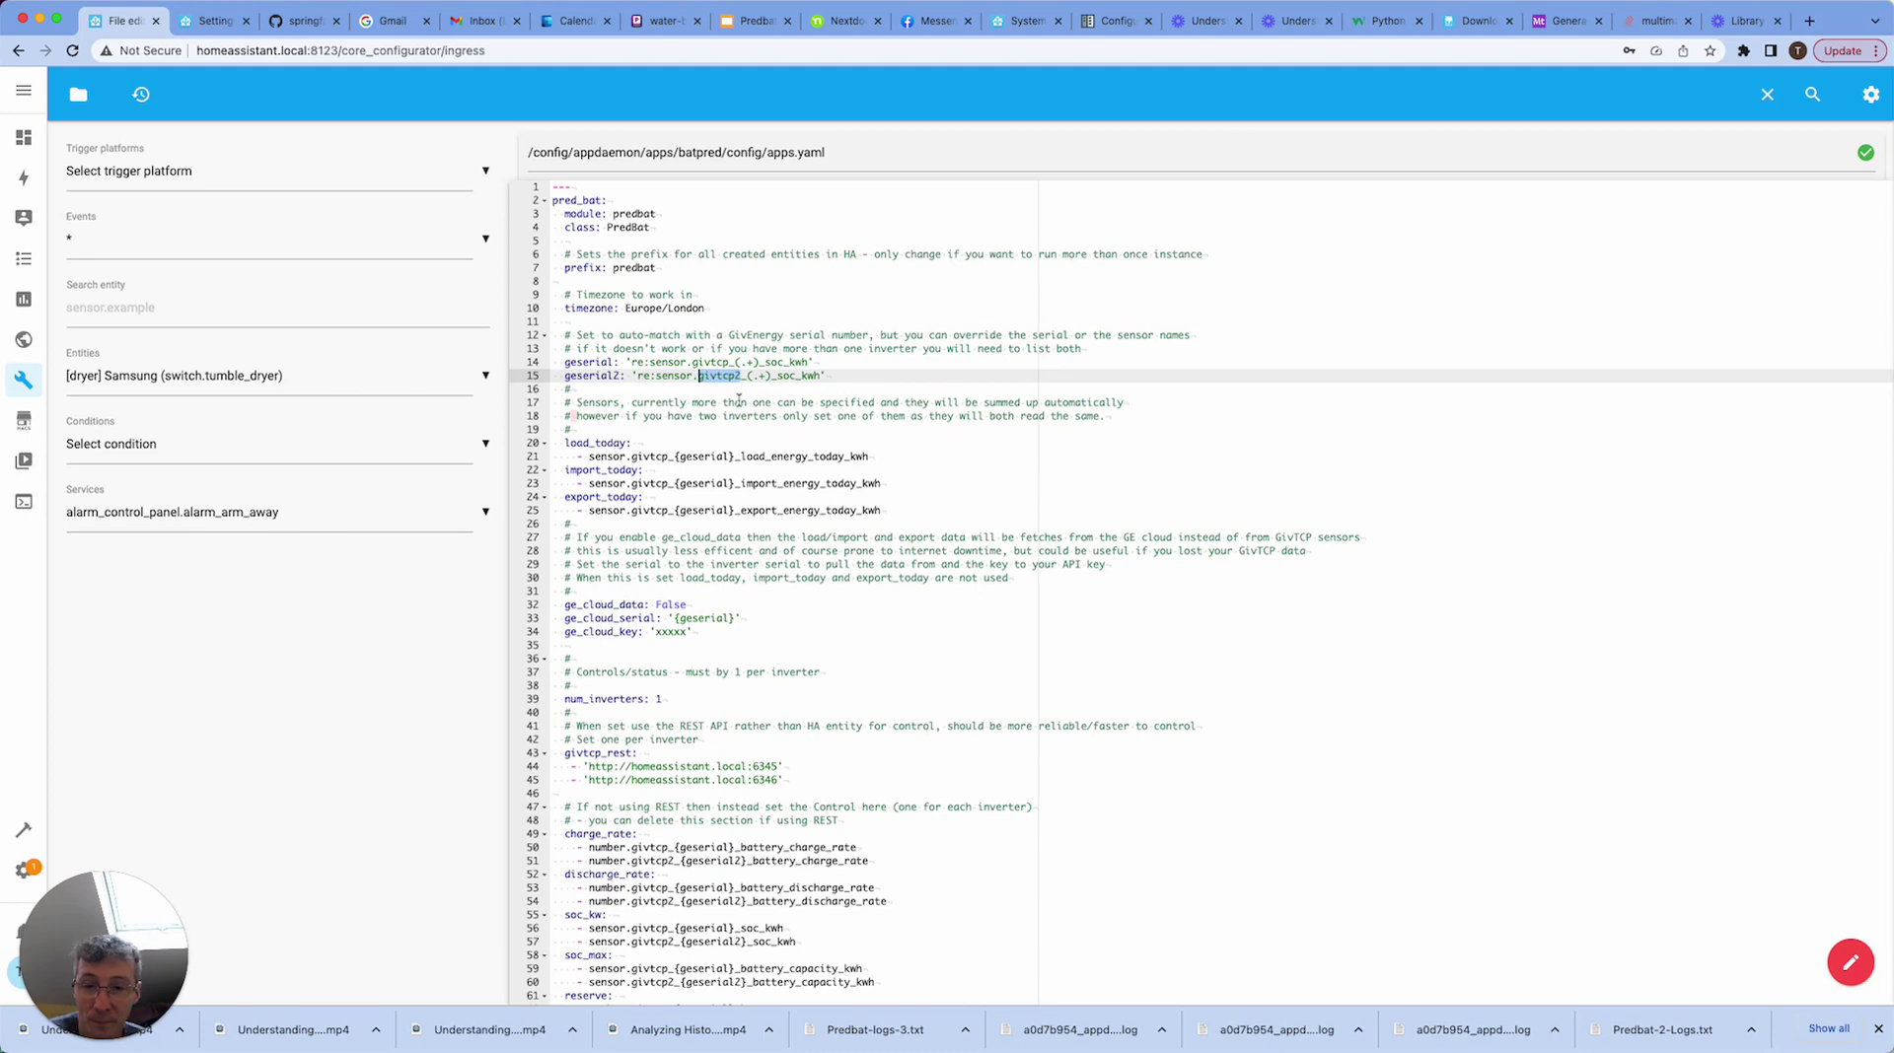
{"action": "left_click", "coordinate": [638, 392]}
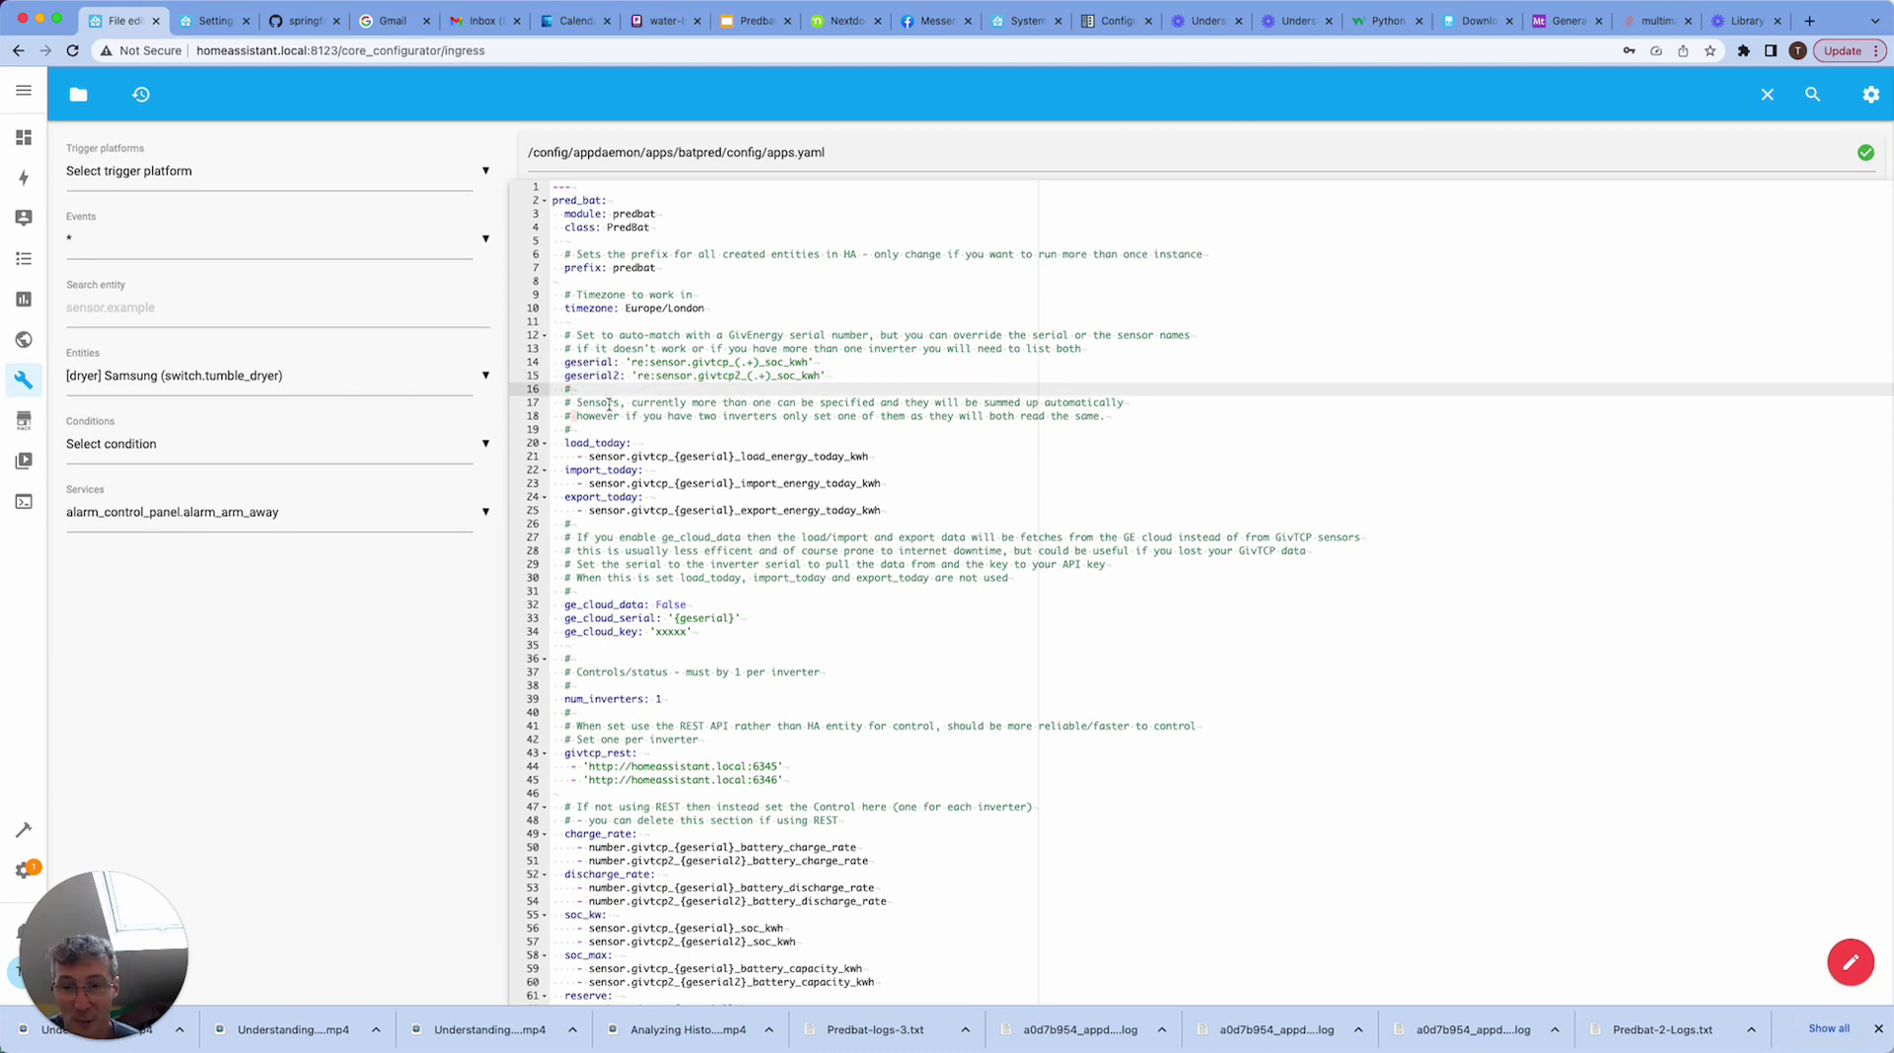
Step: Examine the load_today, import_today and export_today sensor entries and their {geserial} placeholder
{"action": "double_click", "coordinate": [605, 443]}
{"action": "left_click", "coordinate": [607, 472]}
{"action": "double_click", "coordinate": [607, 471]}
{"action": "double_click", "coordinate": [604, 498]}
{"action": "left_click", "coordinate": [653, 508]}
{"action": "left_click_drag", "start_coordinate": [674, 456], "coordinate": [739, 458]}
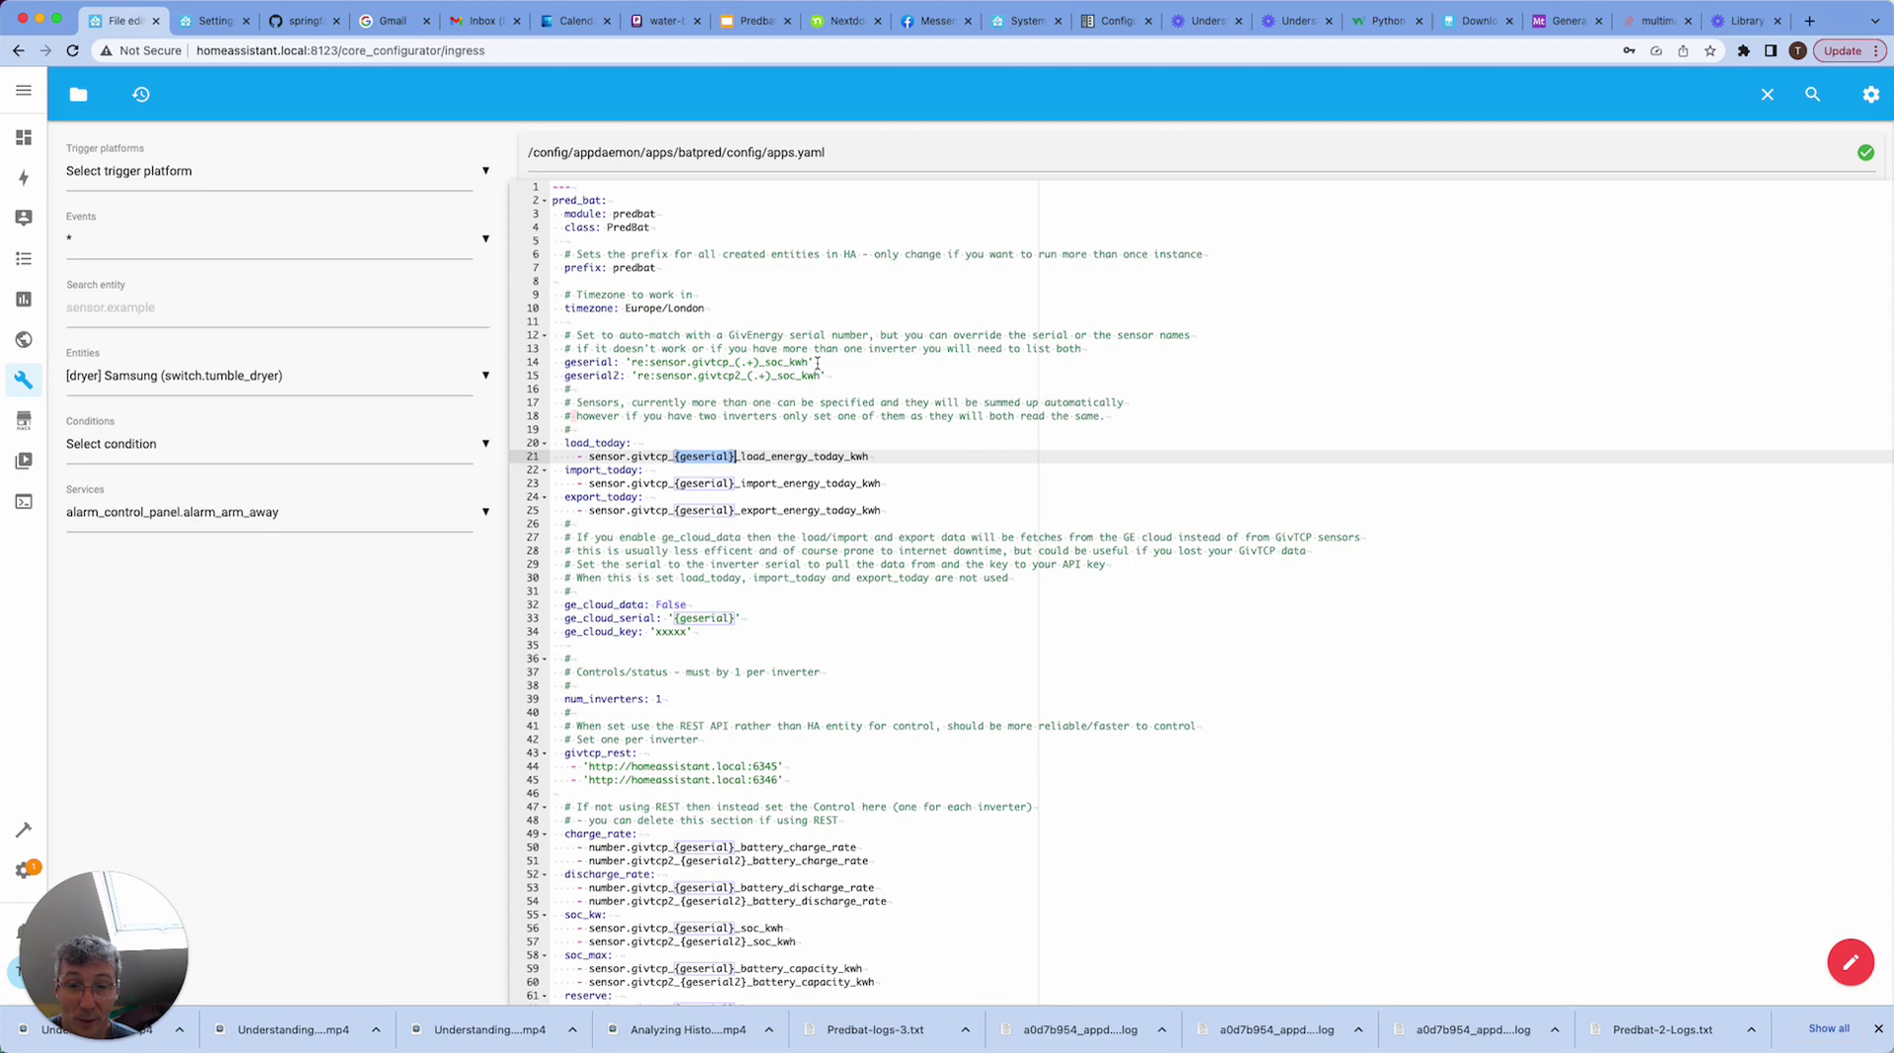
{"action": "left_click", "coordinate": [631, 483]}
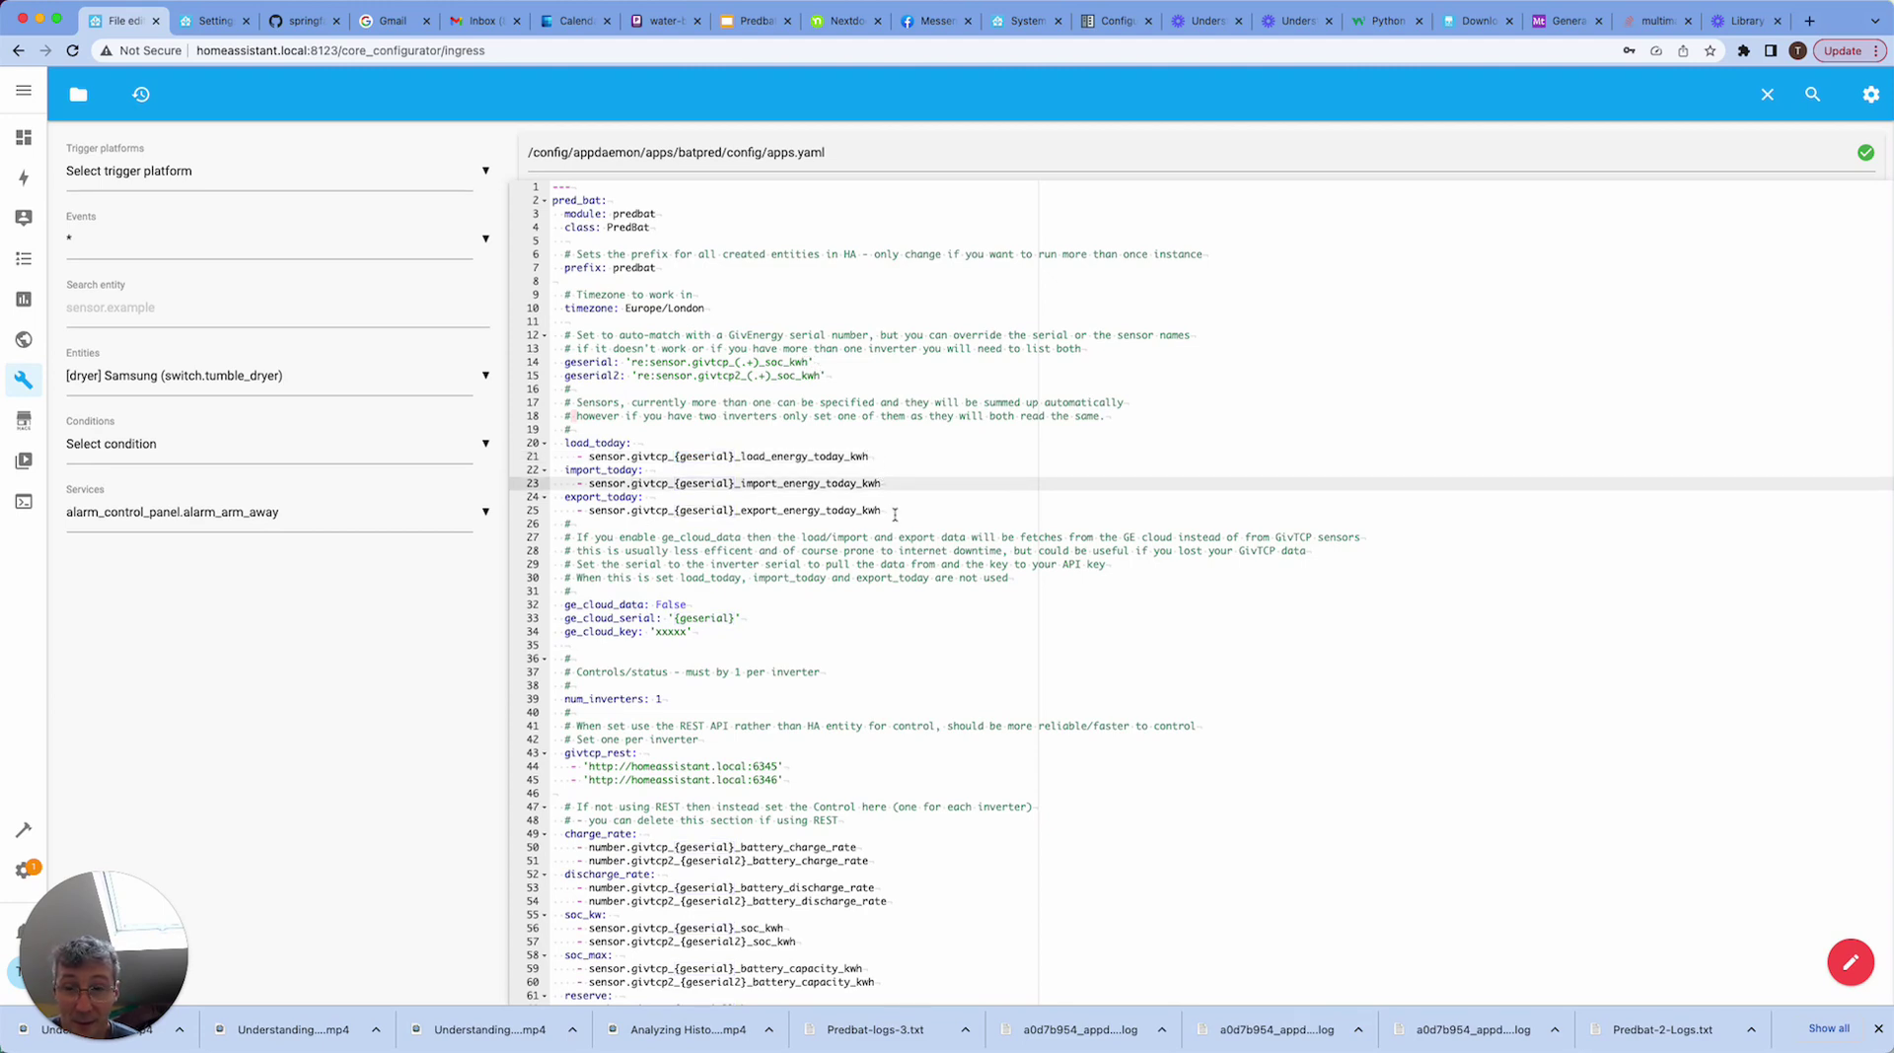
Step: Try out a second list entry "- xxx" under load_today and remove that line again
{"action": "left_click", "coordinate": [580, 455]}
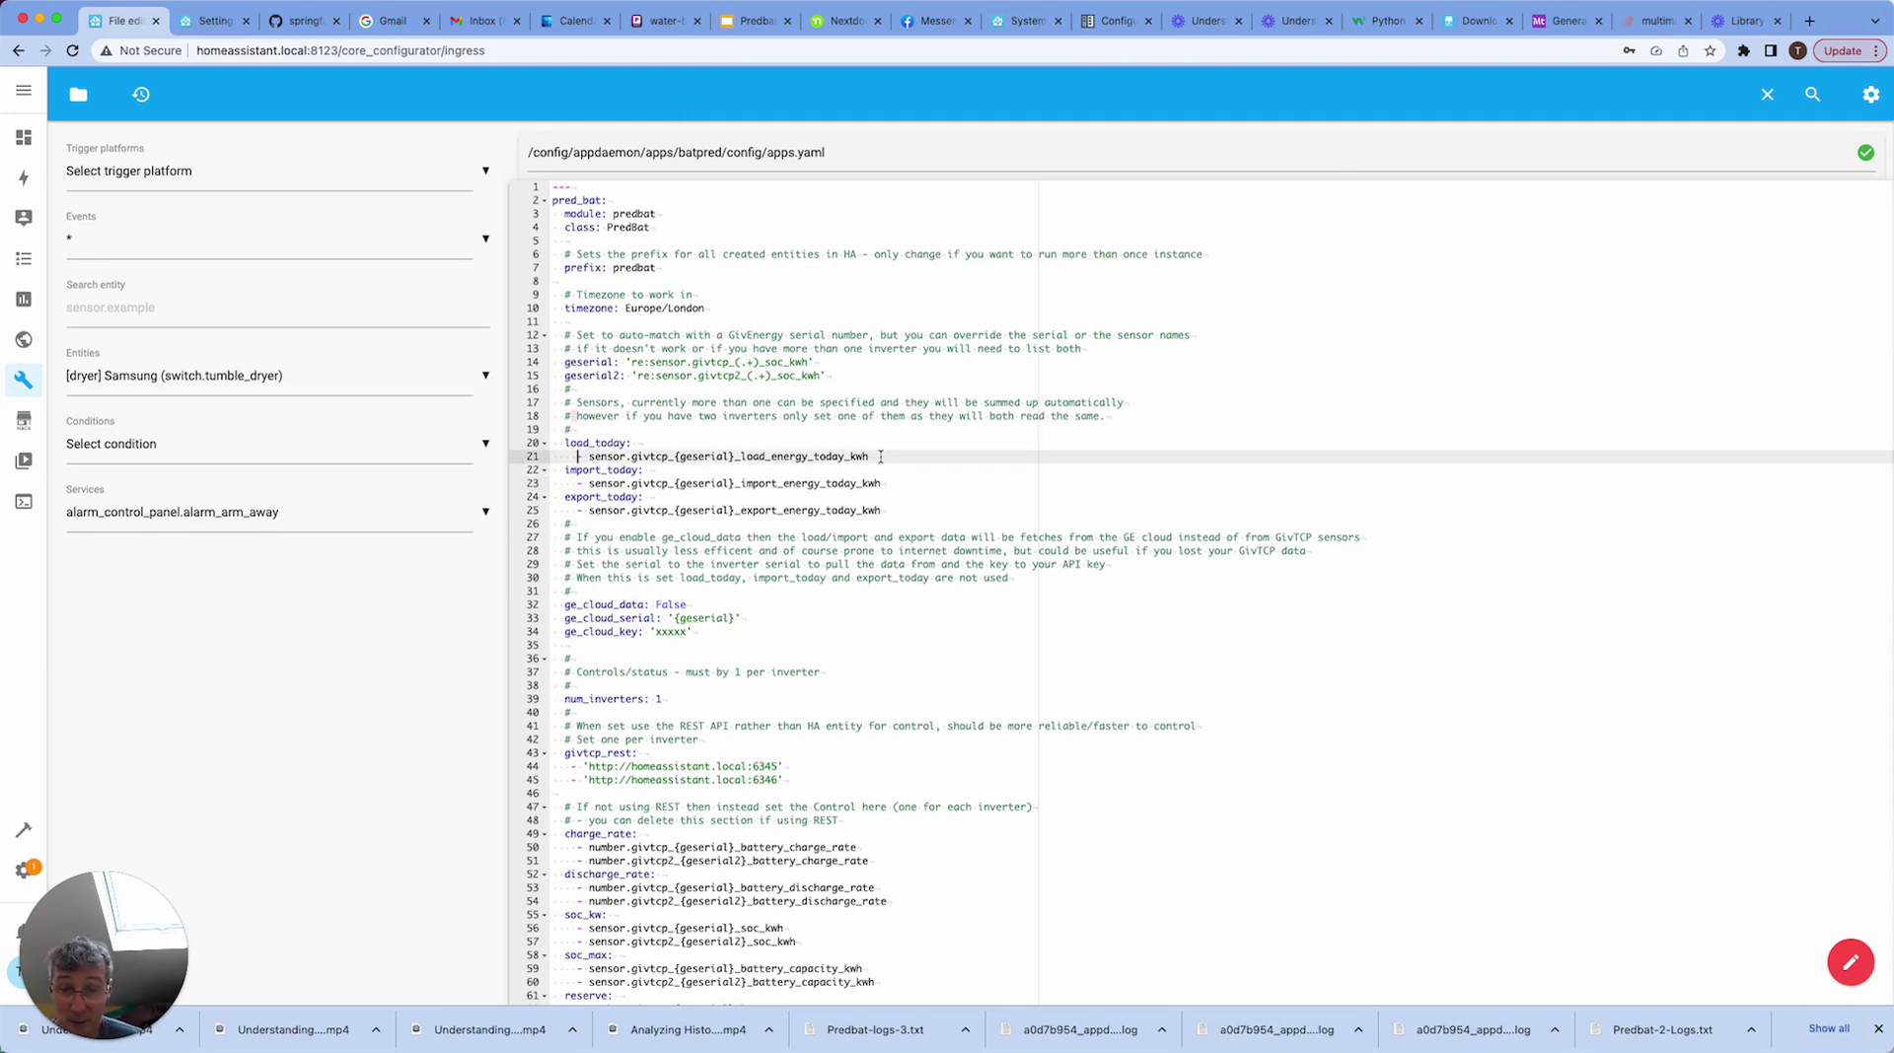
{"action": "key", "text": "Return"}
{"action": "type", "text": "-xxx"}
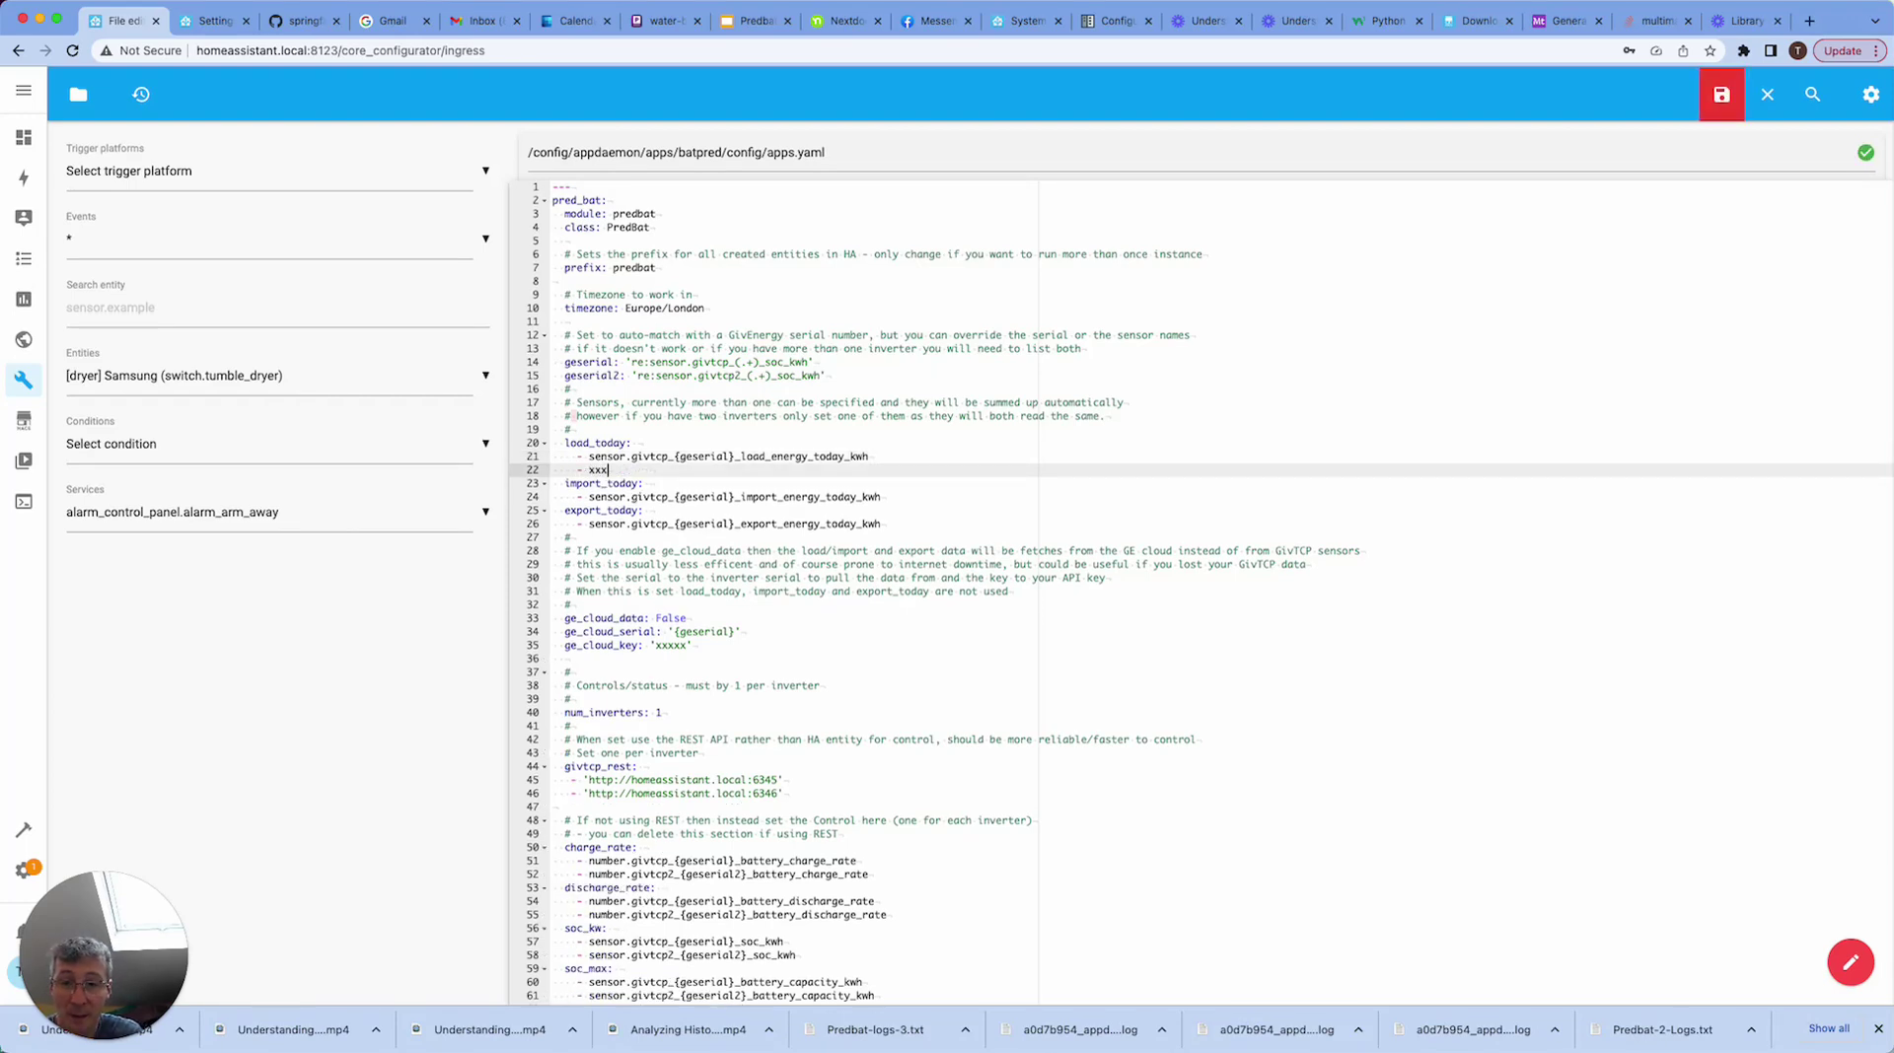
{"action": "left_click", "coordinate": [554, 483]}
{"action": "key", "text": "shift+Up"}
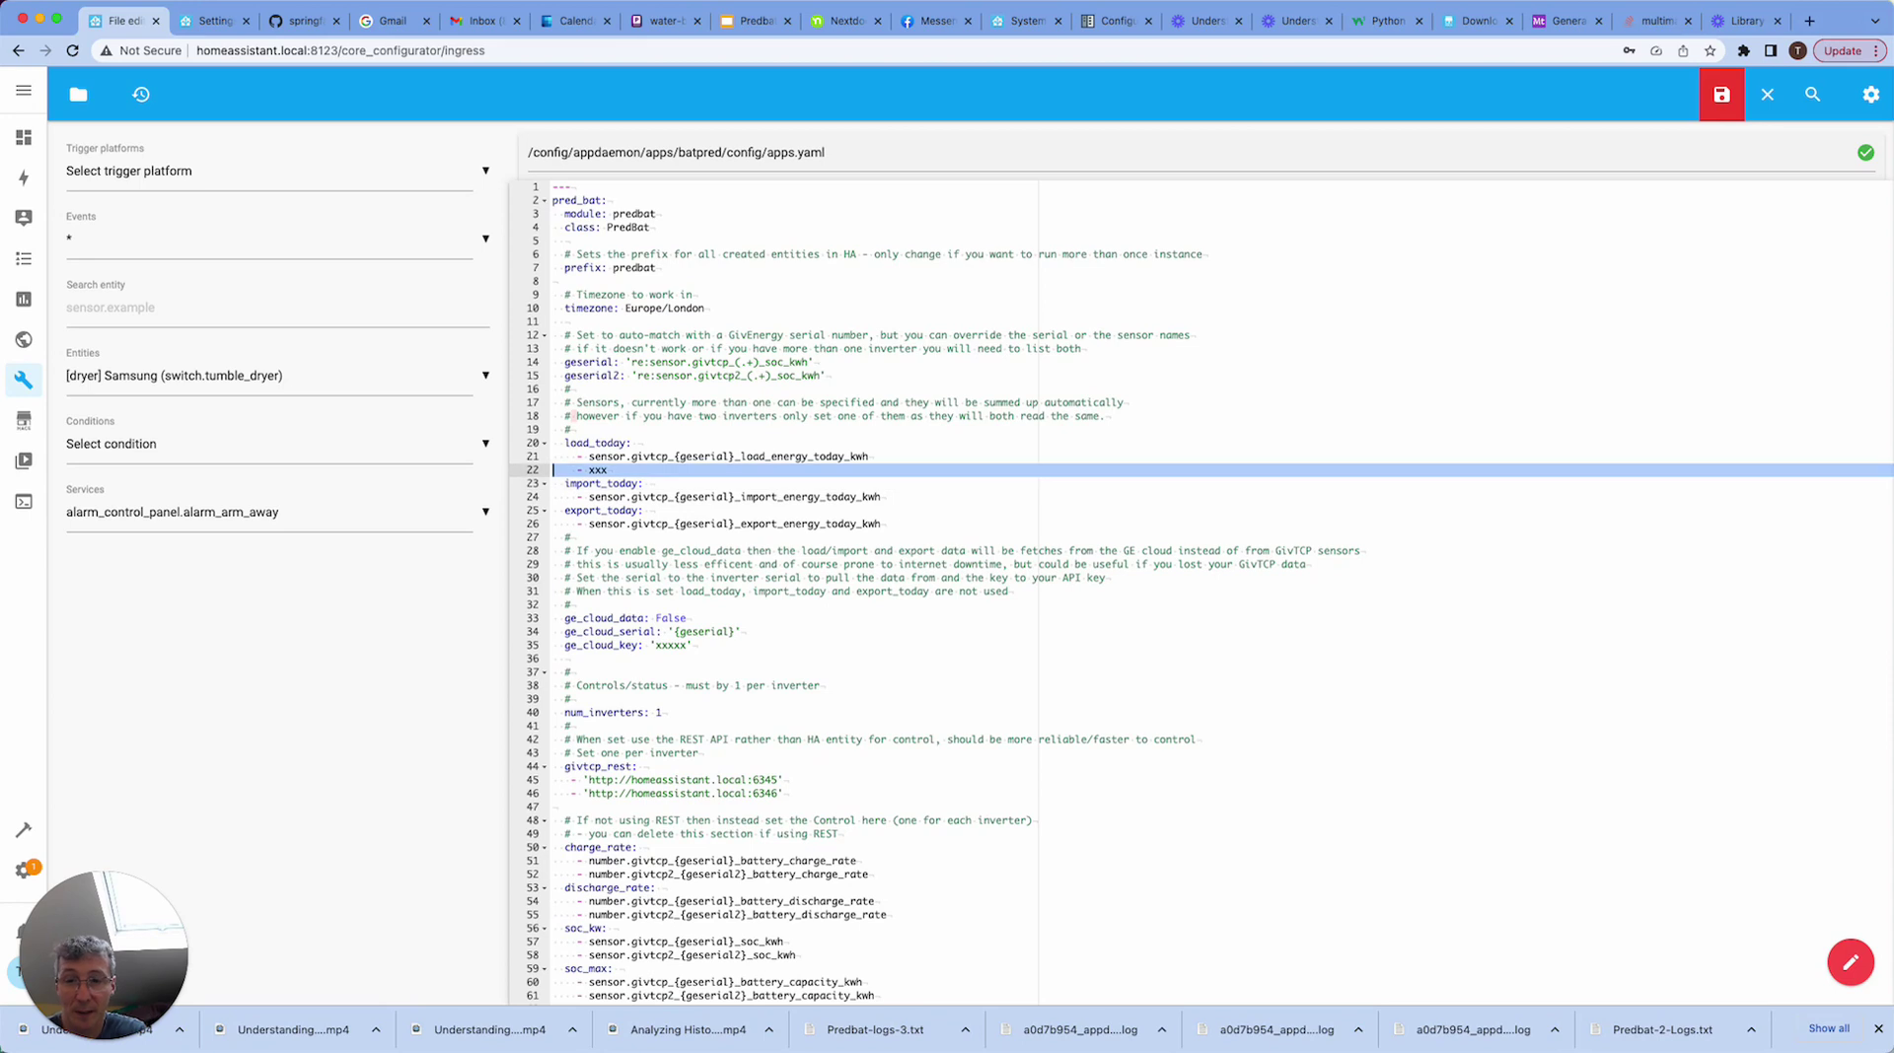
{"action": "key", "text": "BackSpace"}
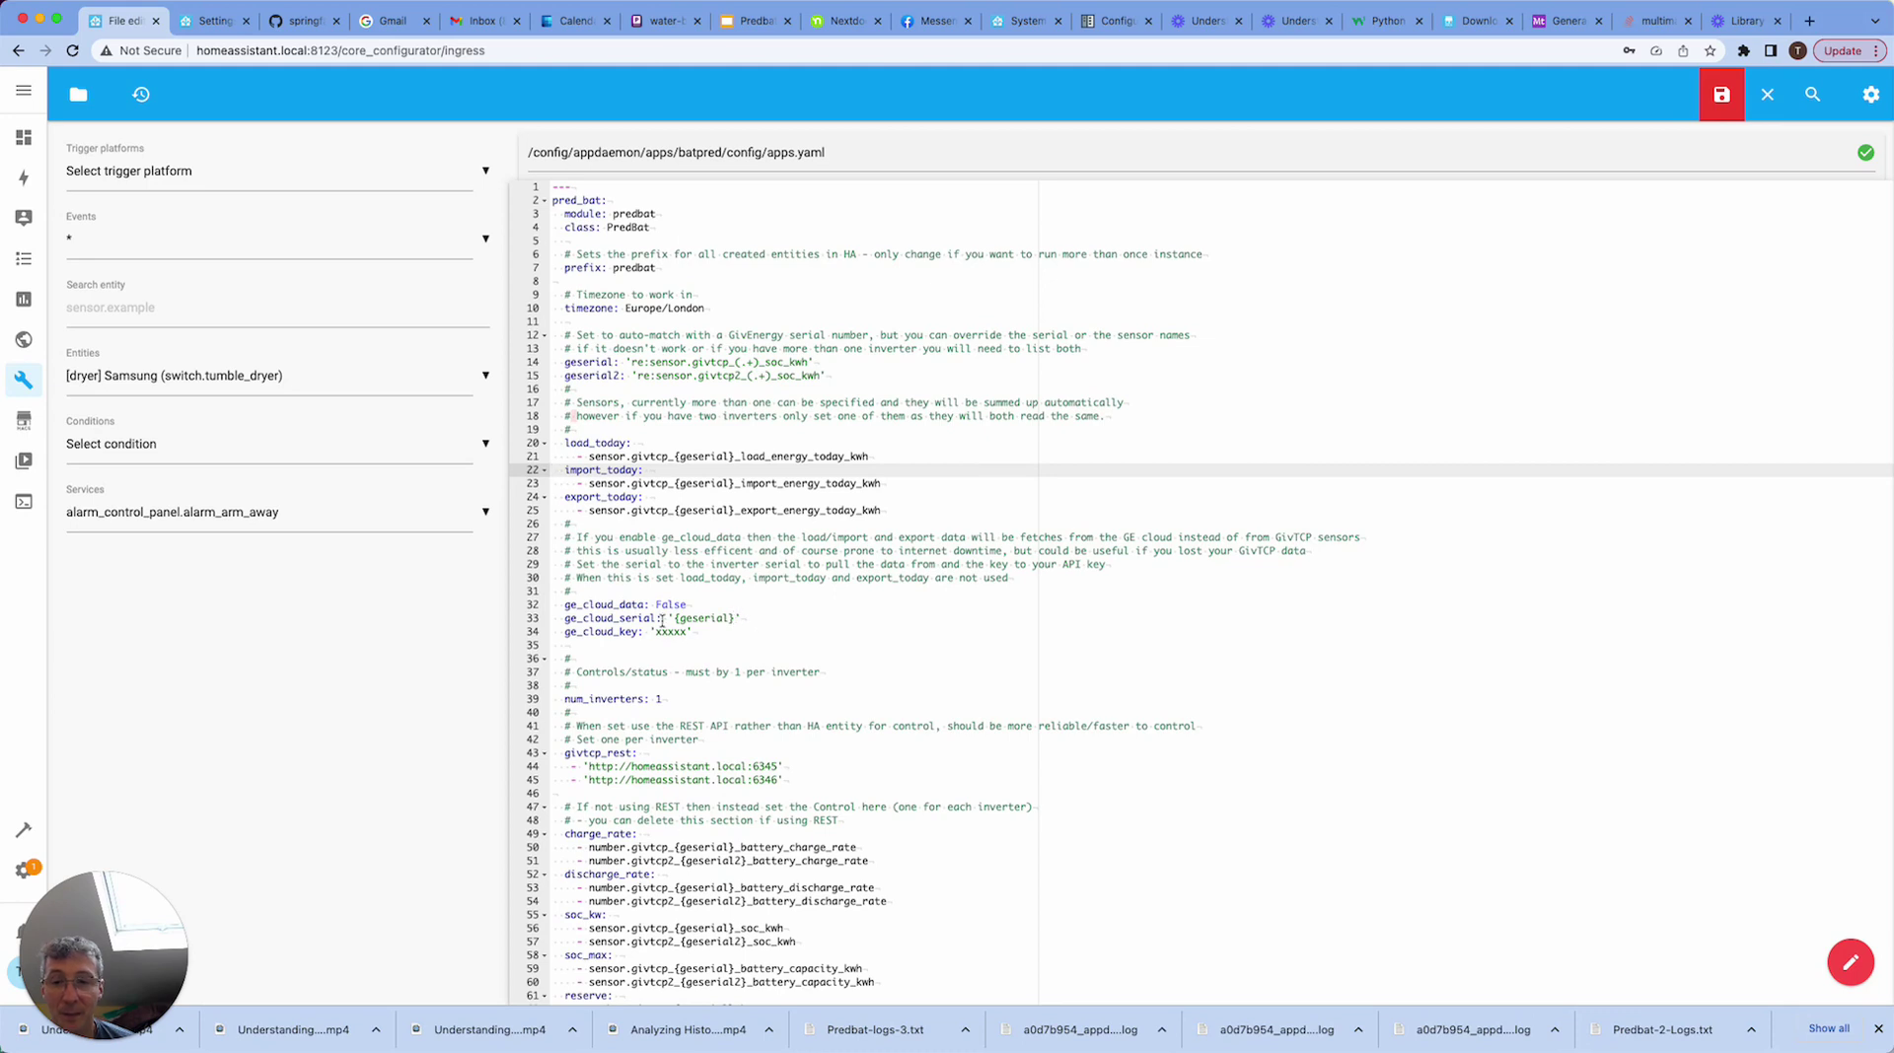
Step: Examine the GE cloud settings, looking at the ge_cloud_serial and ge_cloud_key values
{"action": "left_click", "coordinate": [756, 633]}
{"action": "double_click", "coordinate": [706, 620]}
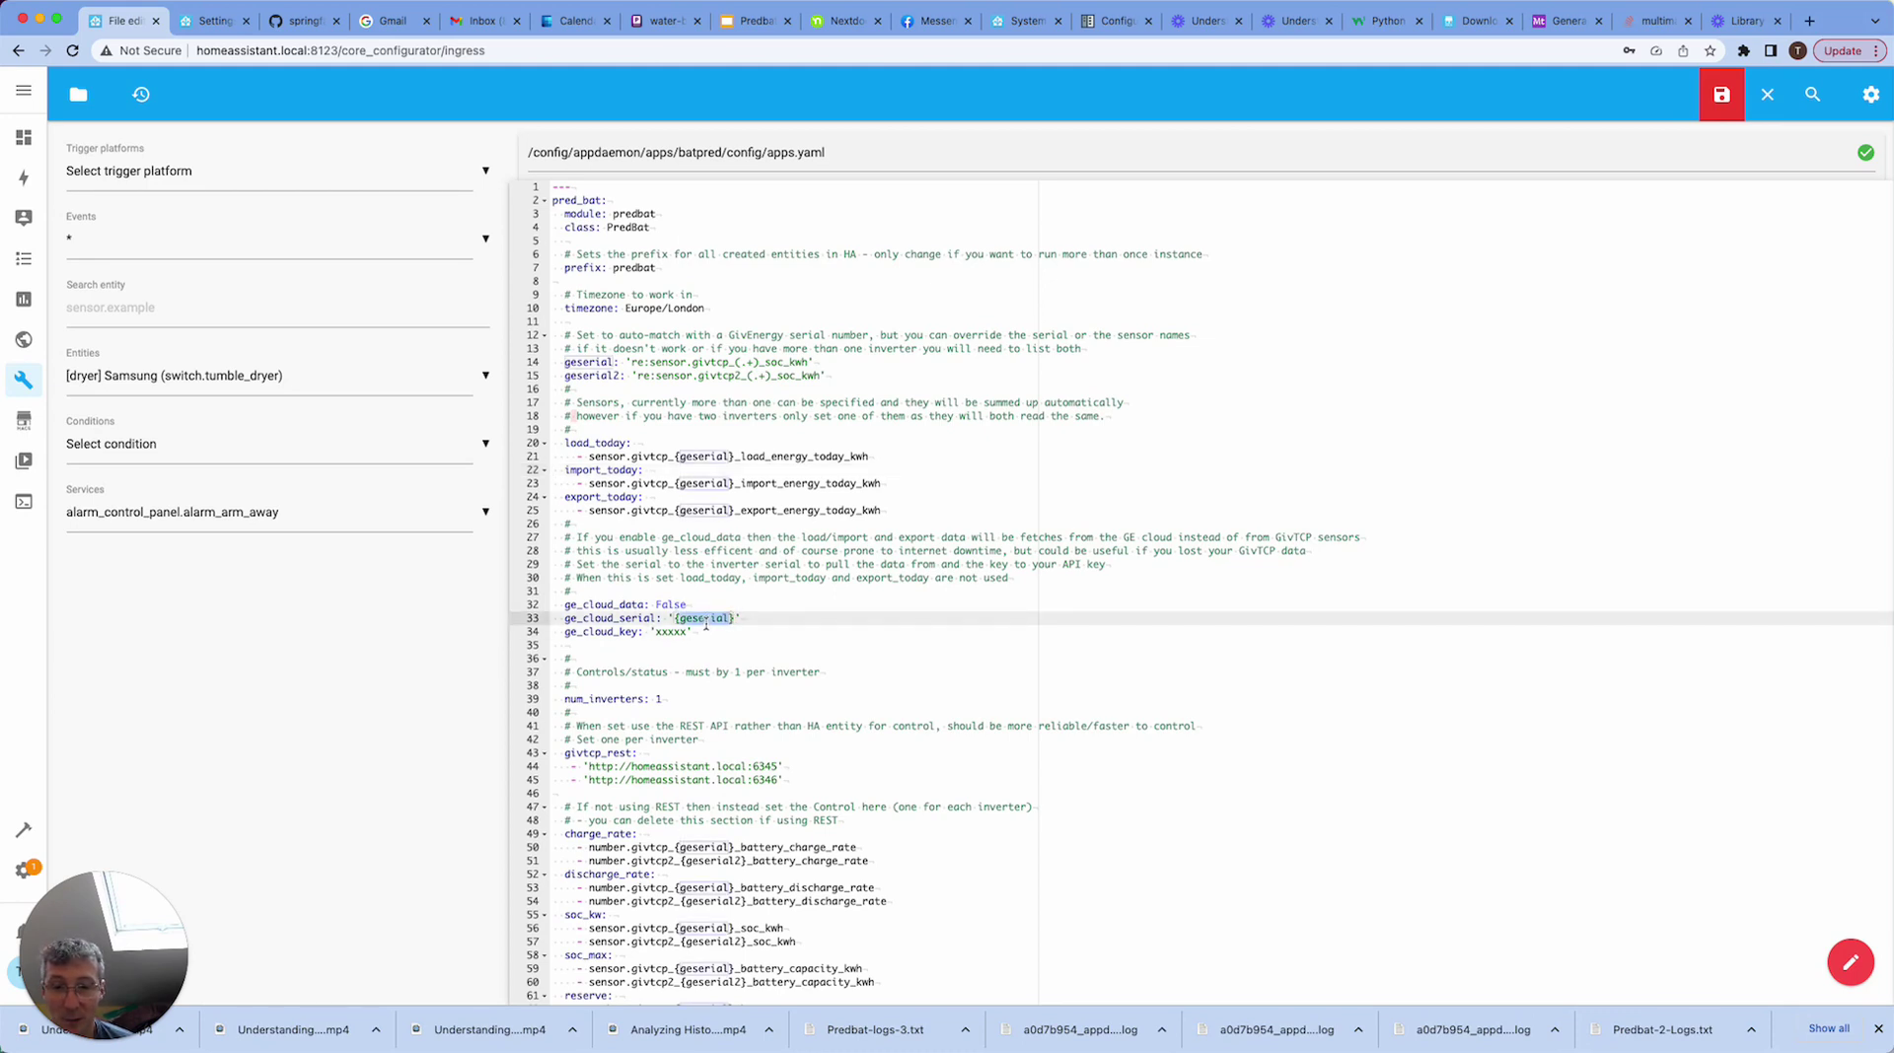
{"action": "double_click", "coordinate": [672, 632]}
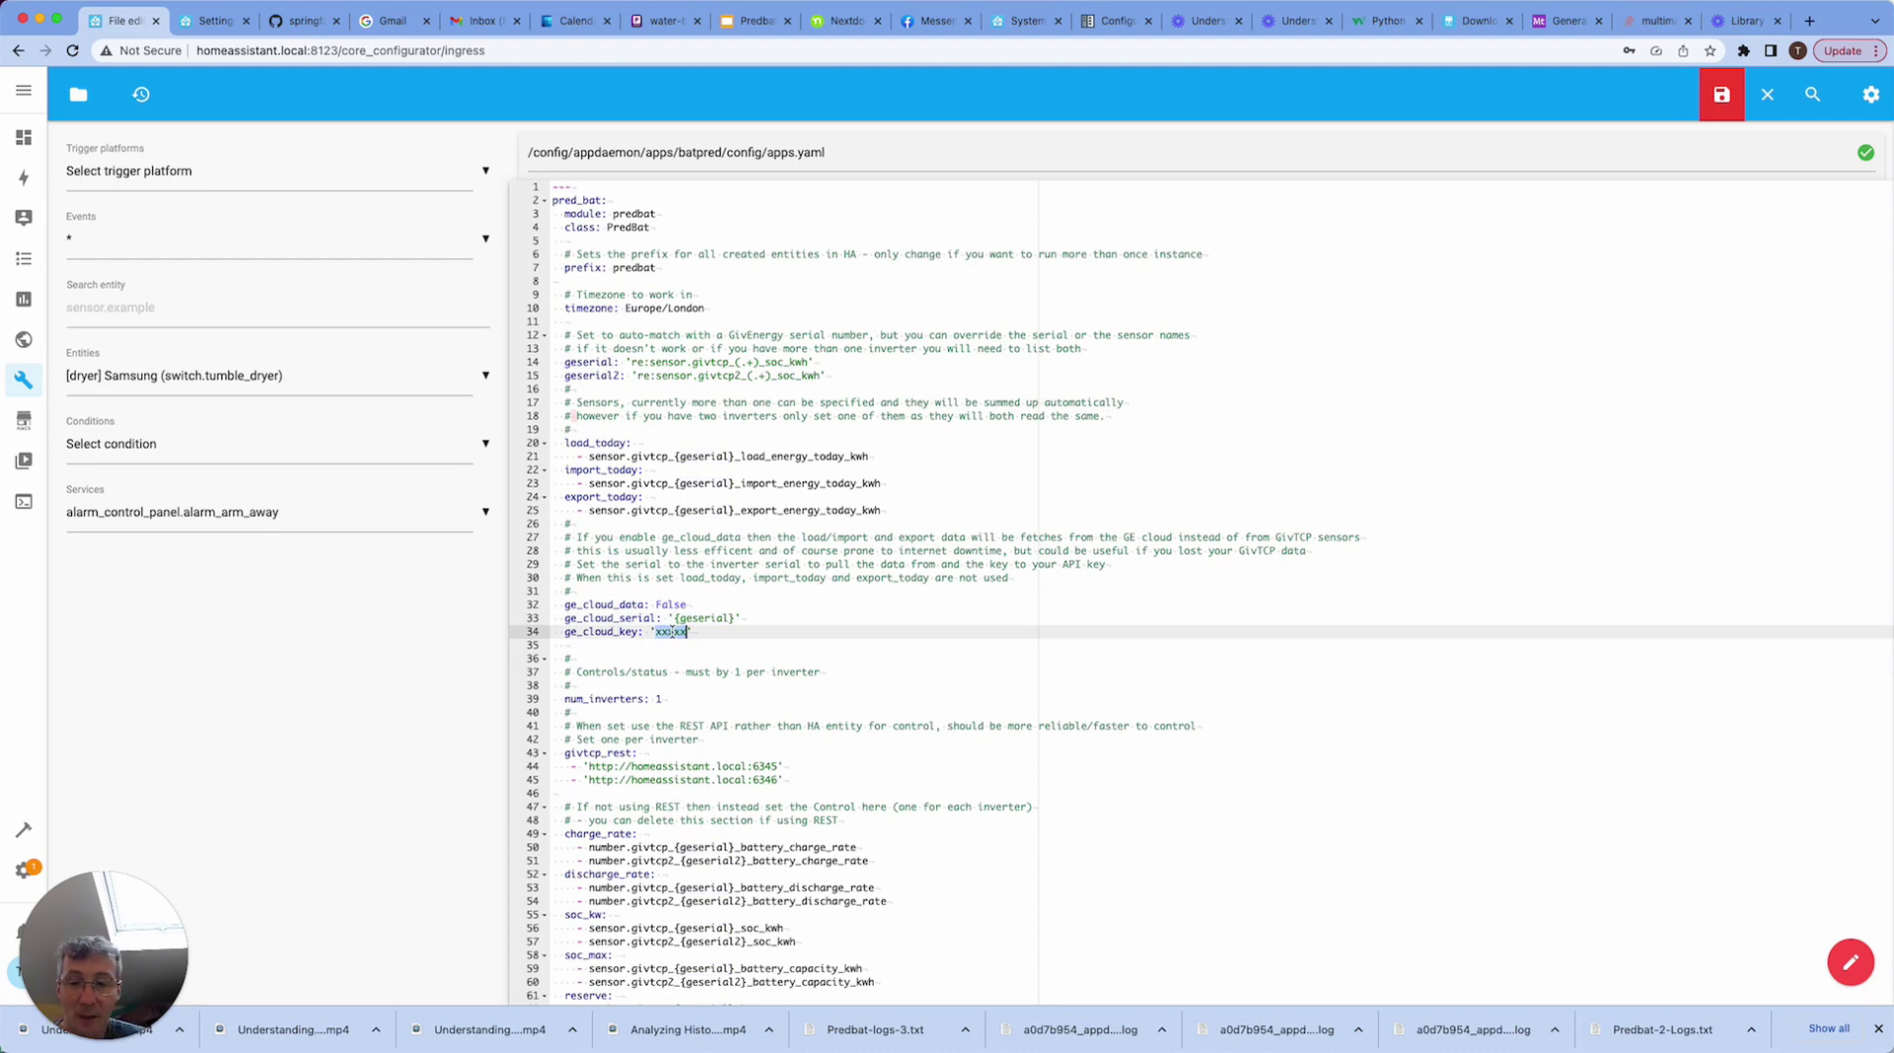
{"action": "left_click", "coordinate": [723, 645]}
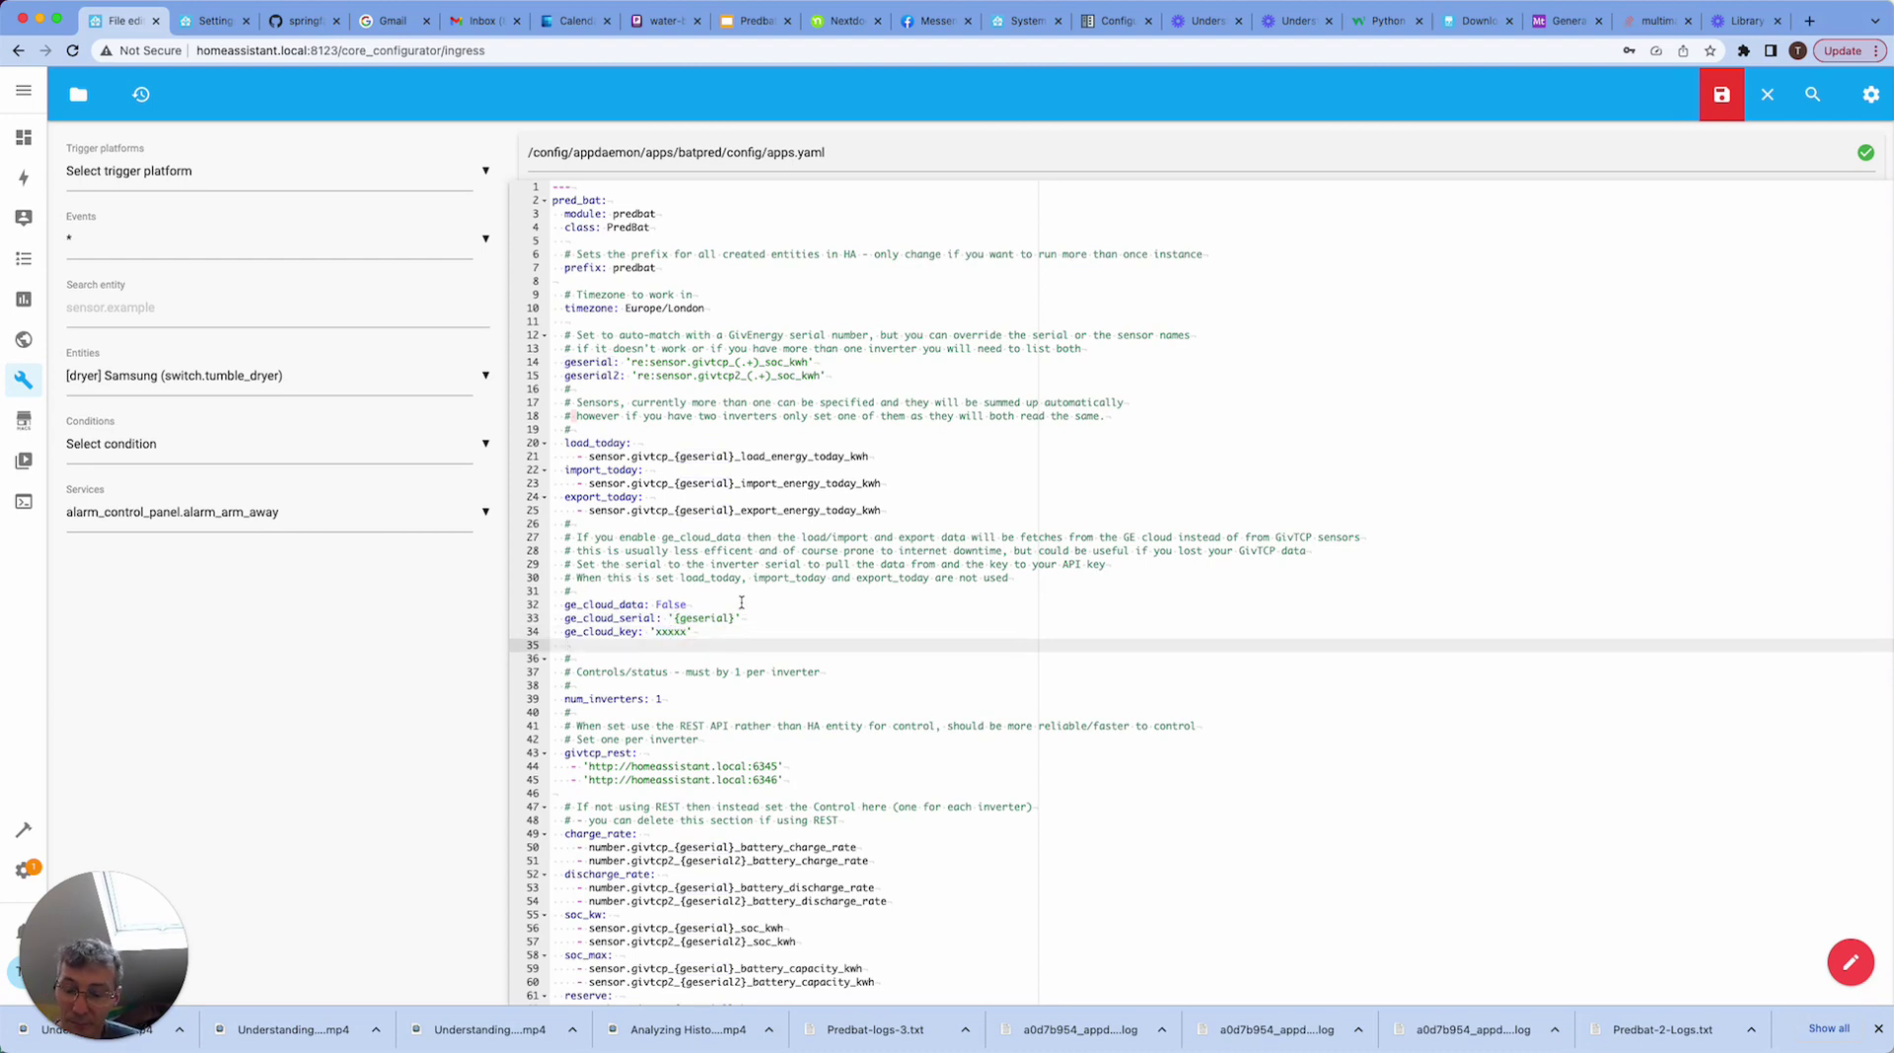
Step: Examine the num_inverters setting, the two givtcp_rest addresses and the per-inverter control entries used without REST
{"action": "scroll", "coordinate": [740, 602], "scroll_direction": "down", "scroll_amount": 5}
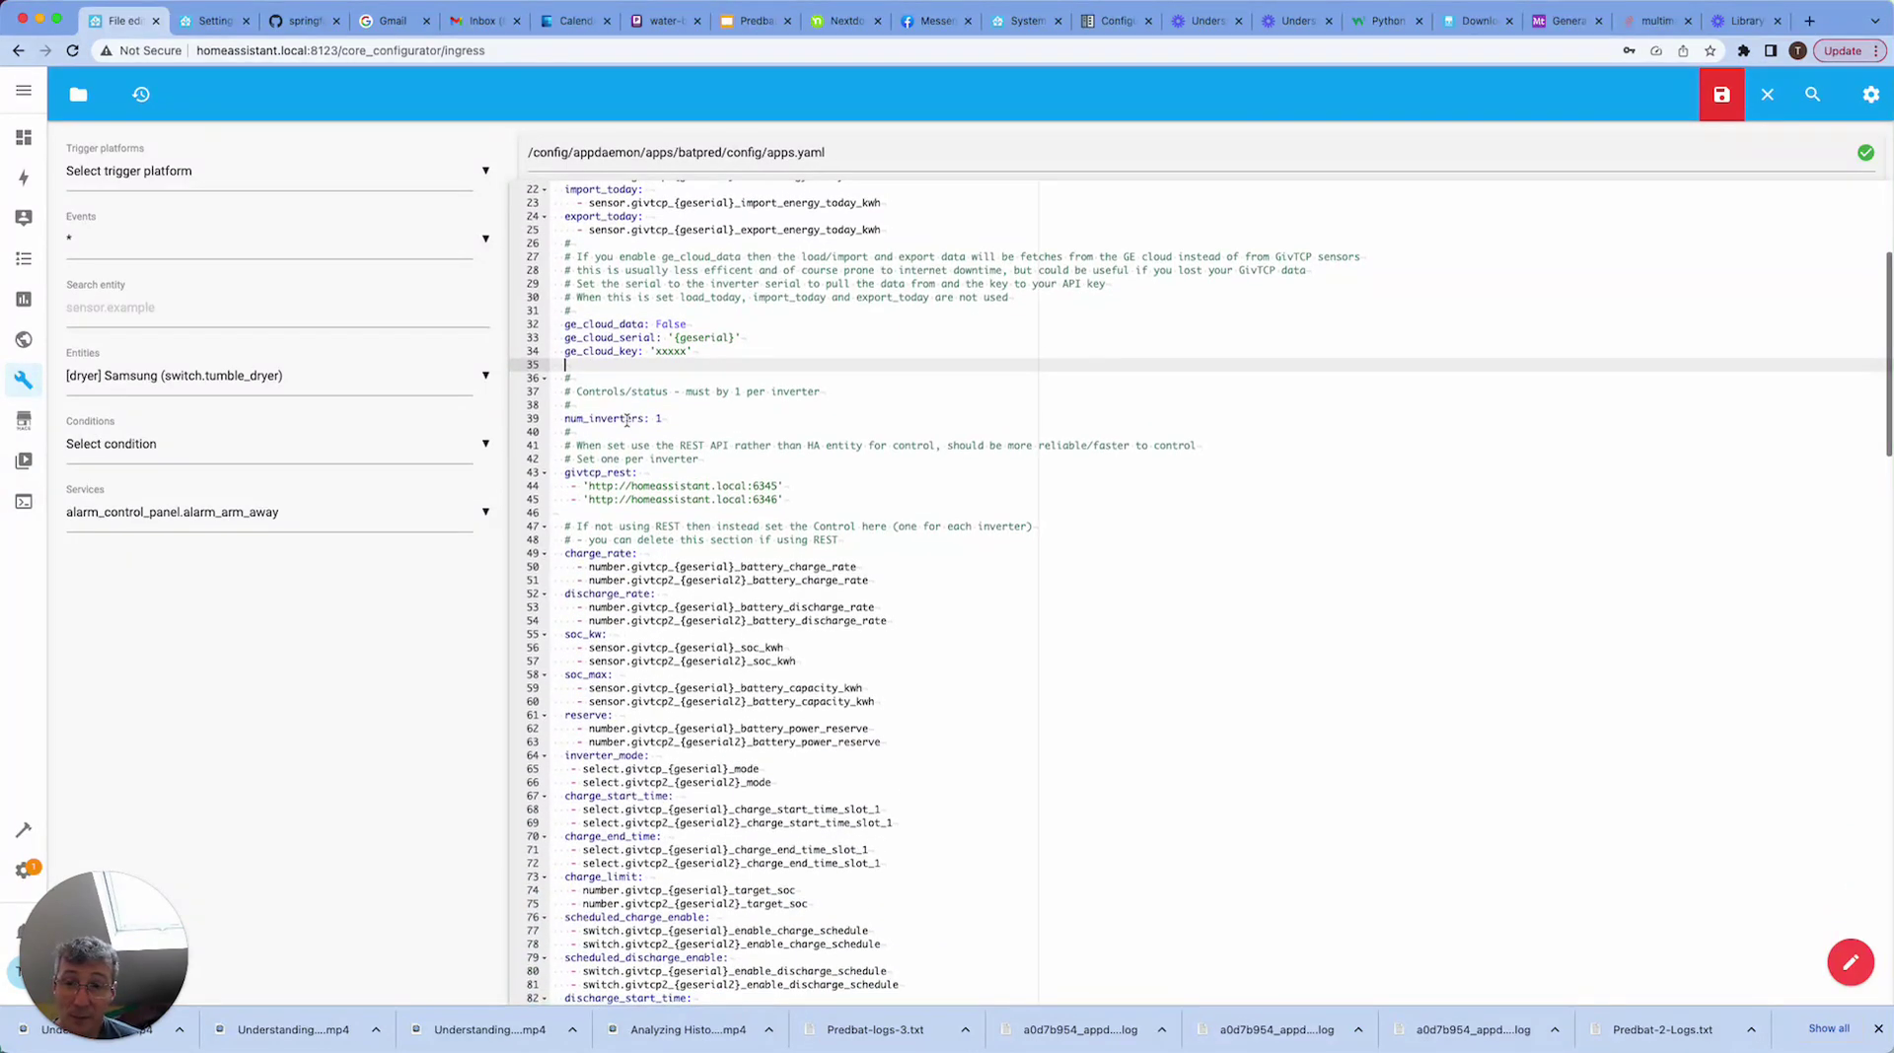
{"action": "double_click", "coordinate": [628, 419]}
{"action": "left_click", "coordinate": [678, 419]}
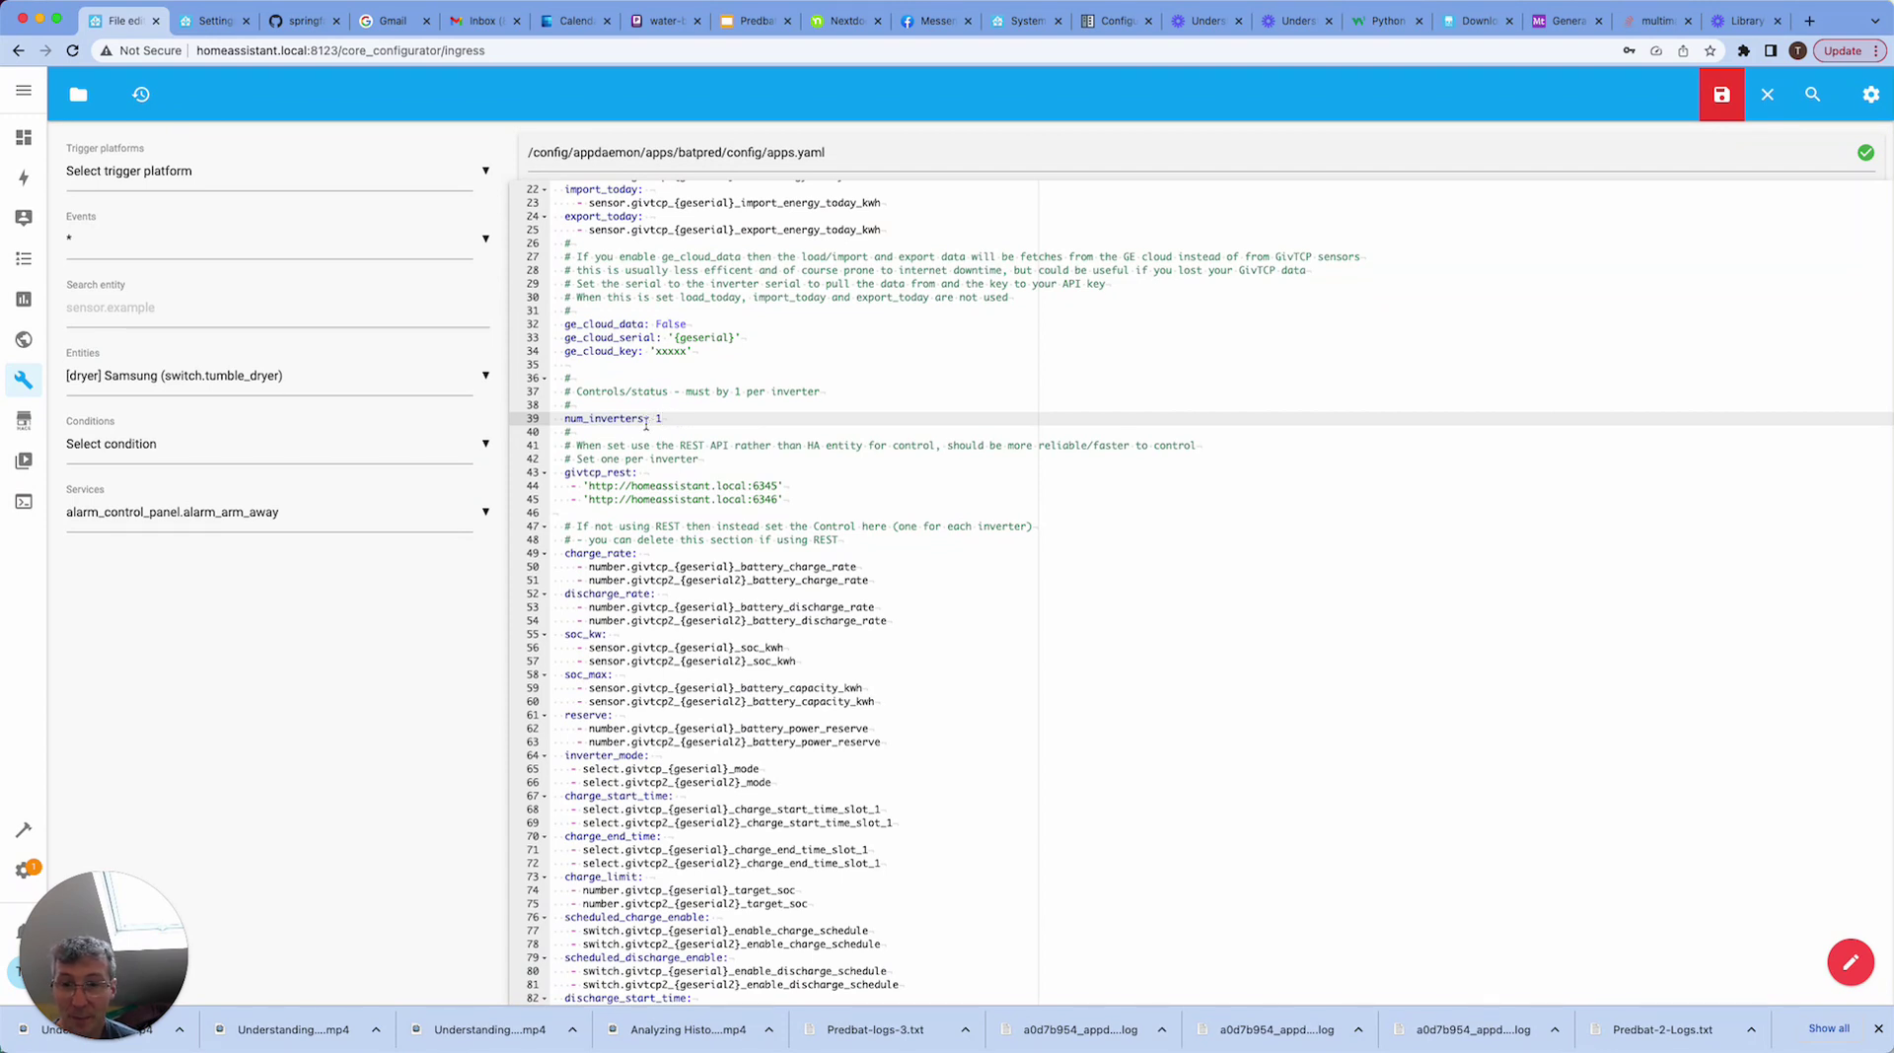
{"action": "scroll", "coordinate": [779, 474], "scroll_direction": "down", "scroll_amount": 2}
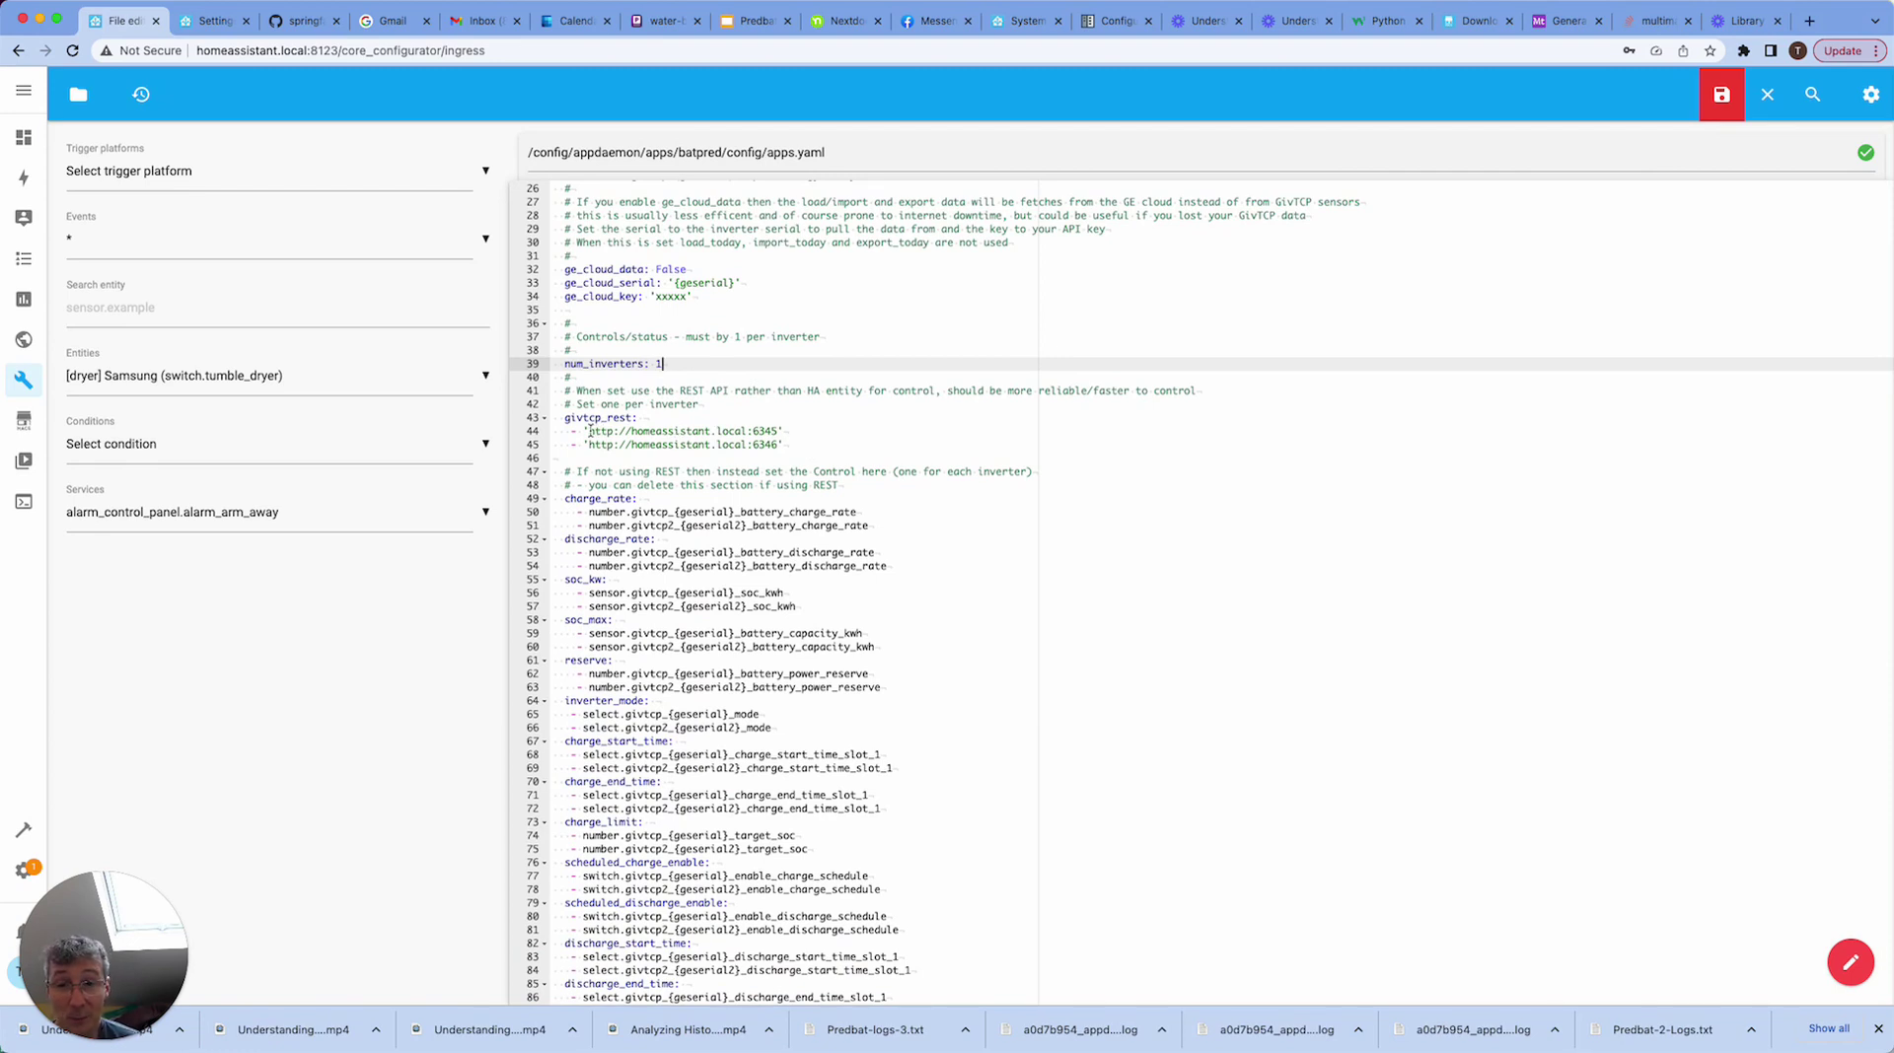
{"action": "left_click_drag", "start_coordinate": [787, 431], "coordinate": [584, 431]}
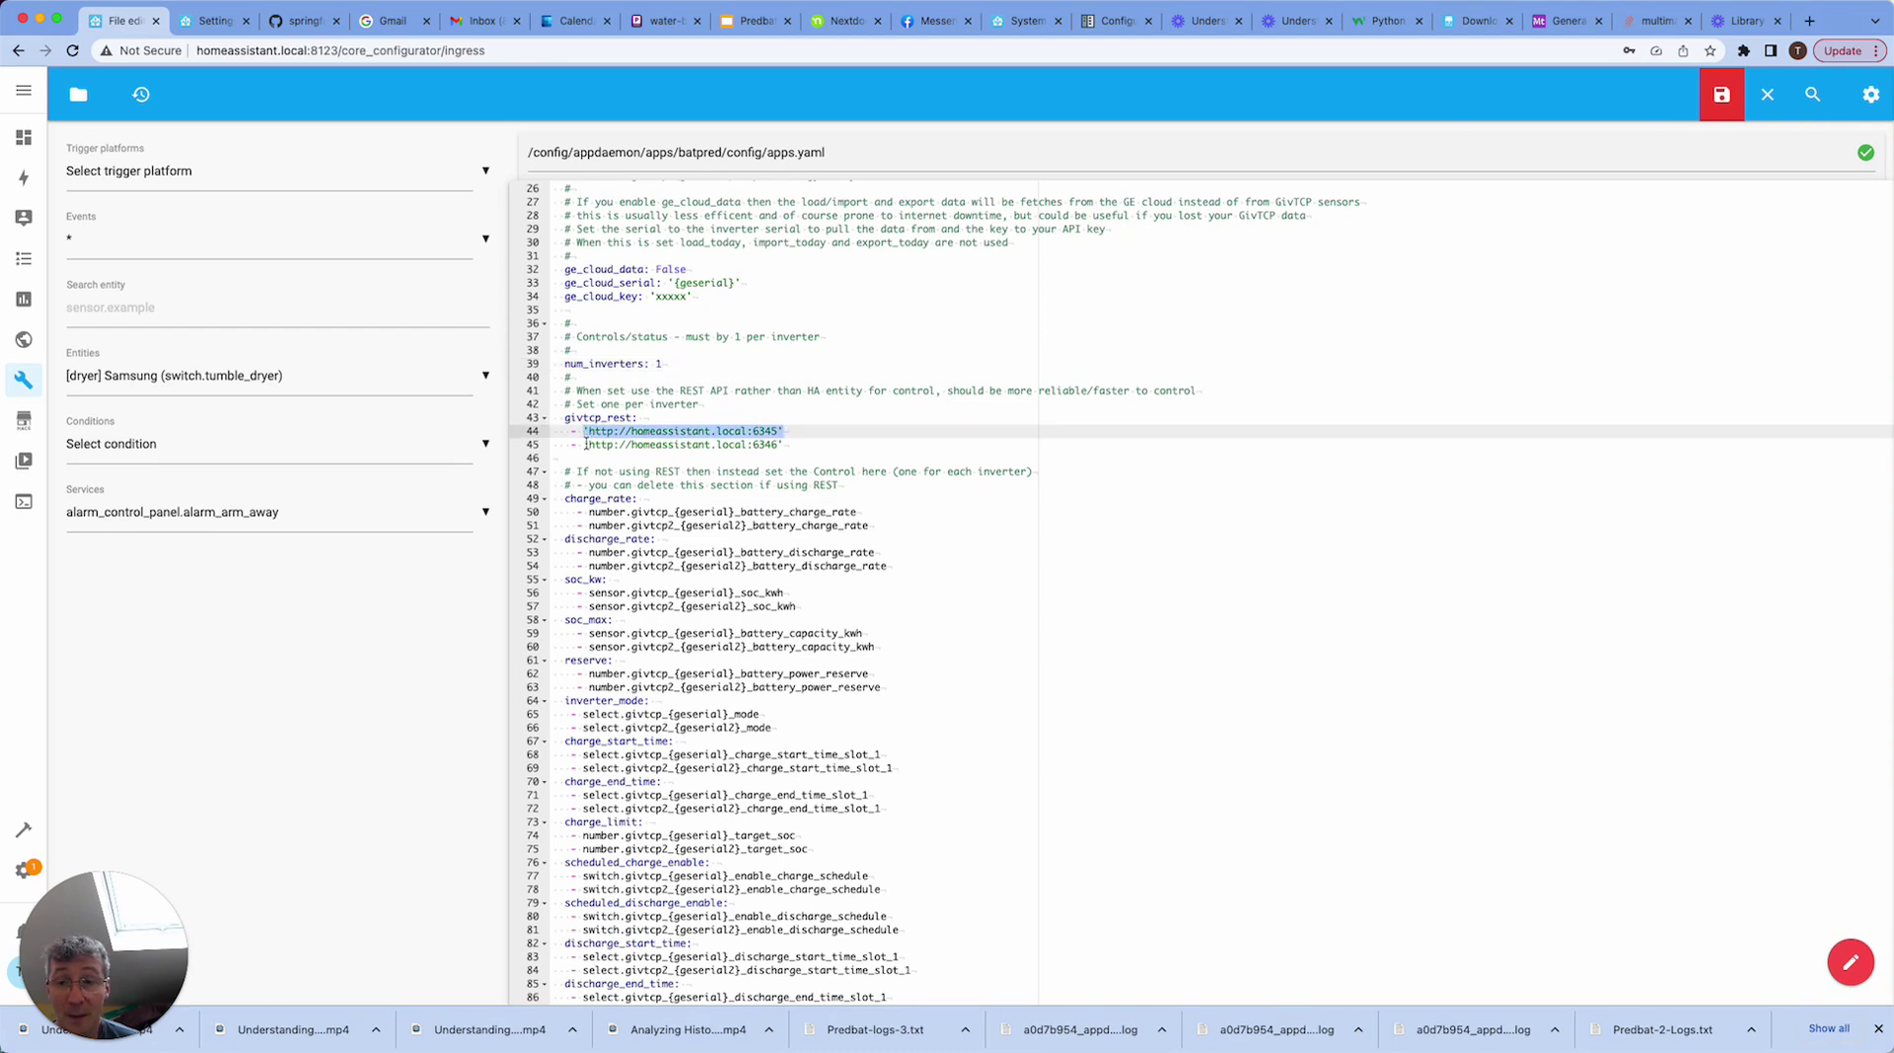
{"action": "left_click", "coordinate": [585, 445]}
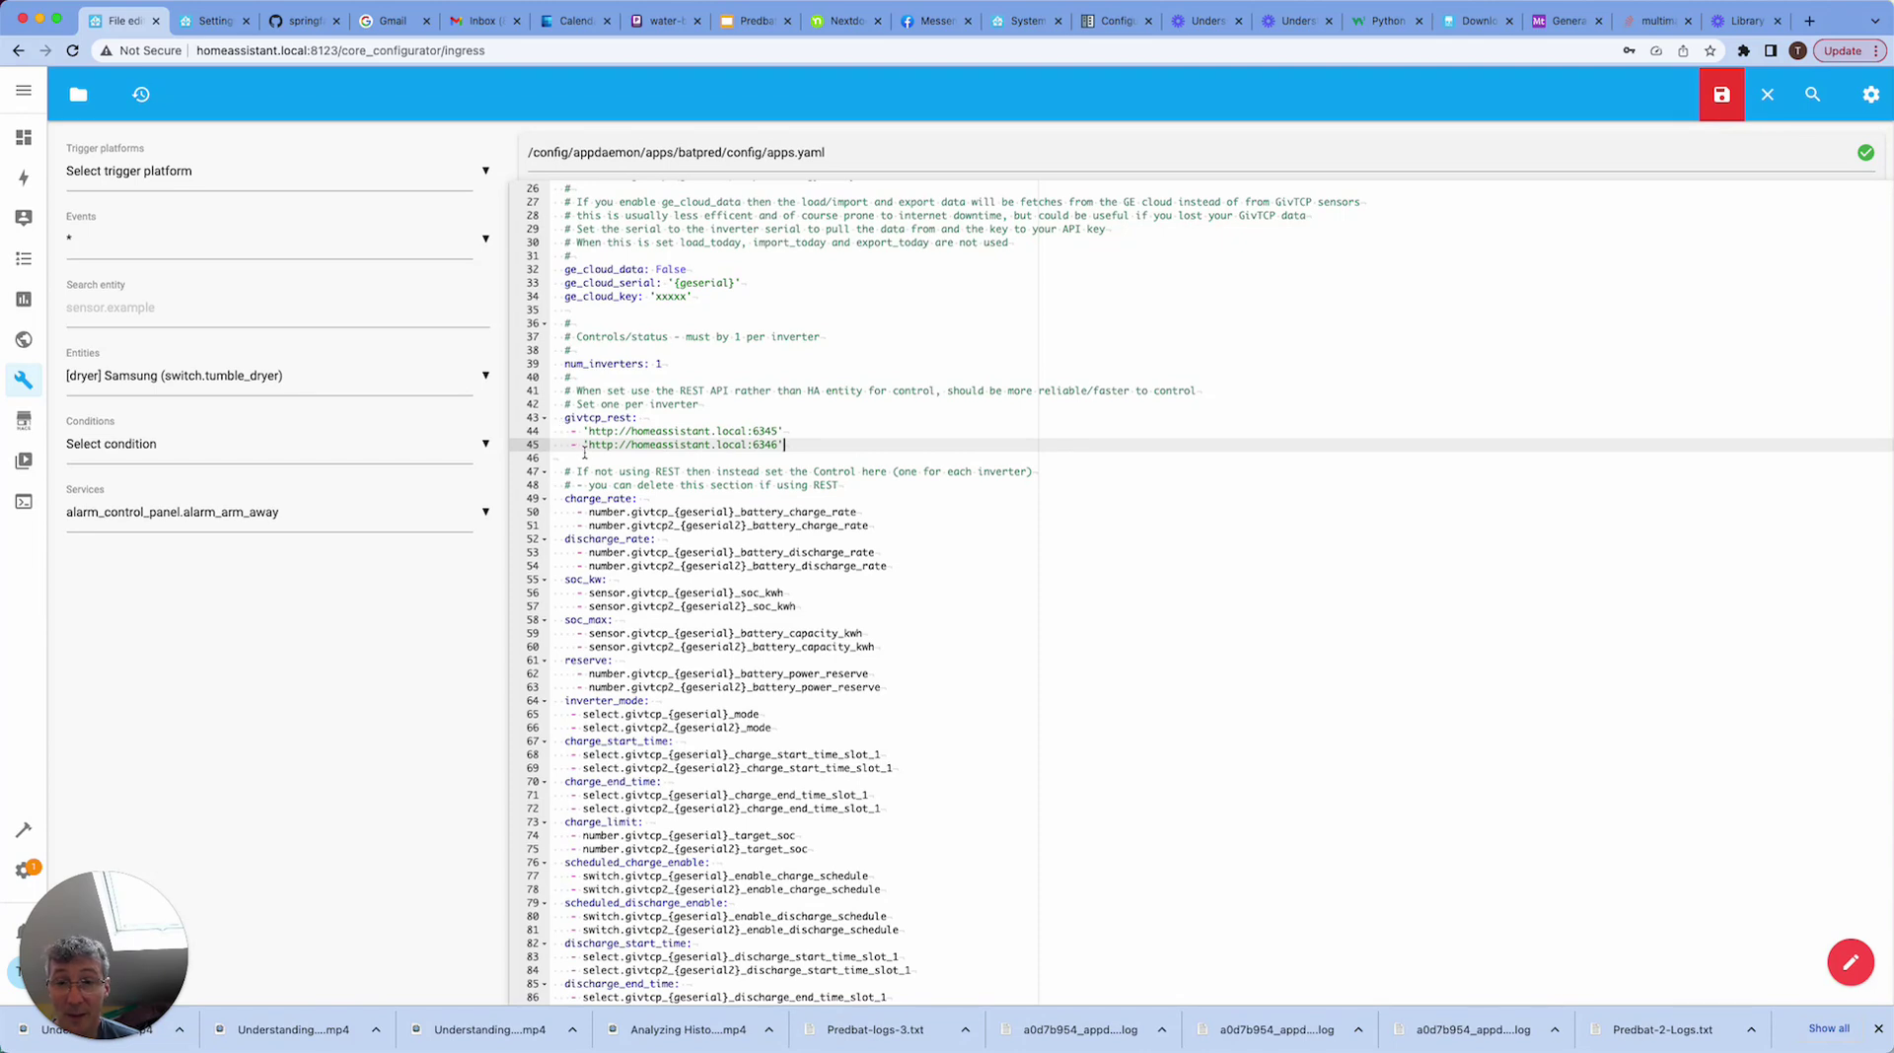
{"action": "scroll", "coordinate": [691, 671], "scroll_direction": "down", "scroll_amount": 1}
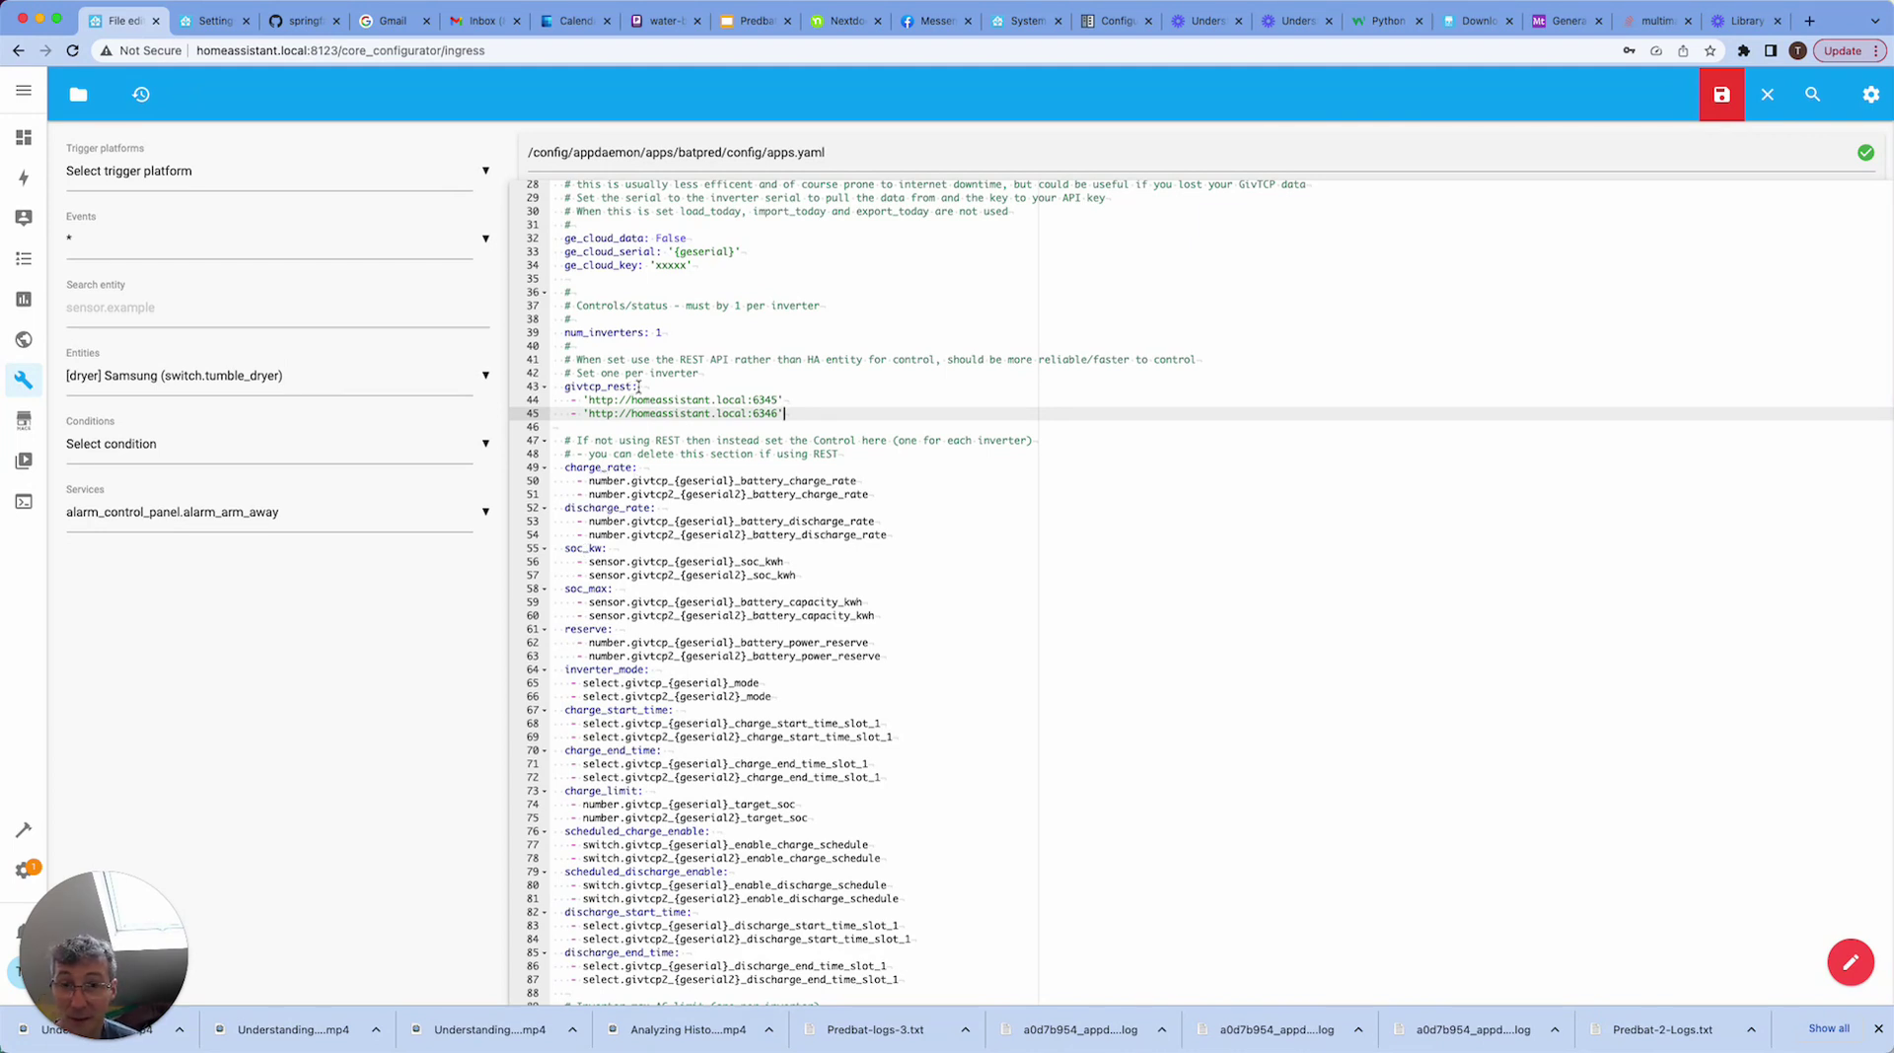
{"action": "scroll", "coordinate": [640, 387], "scroll_direction": "down", "scroll_amount": 10}
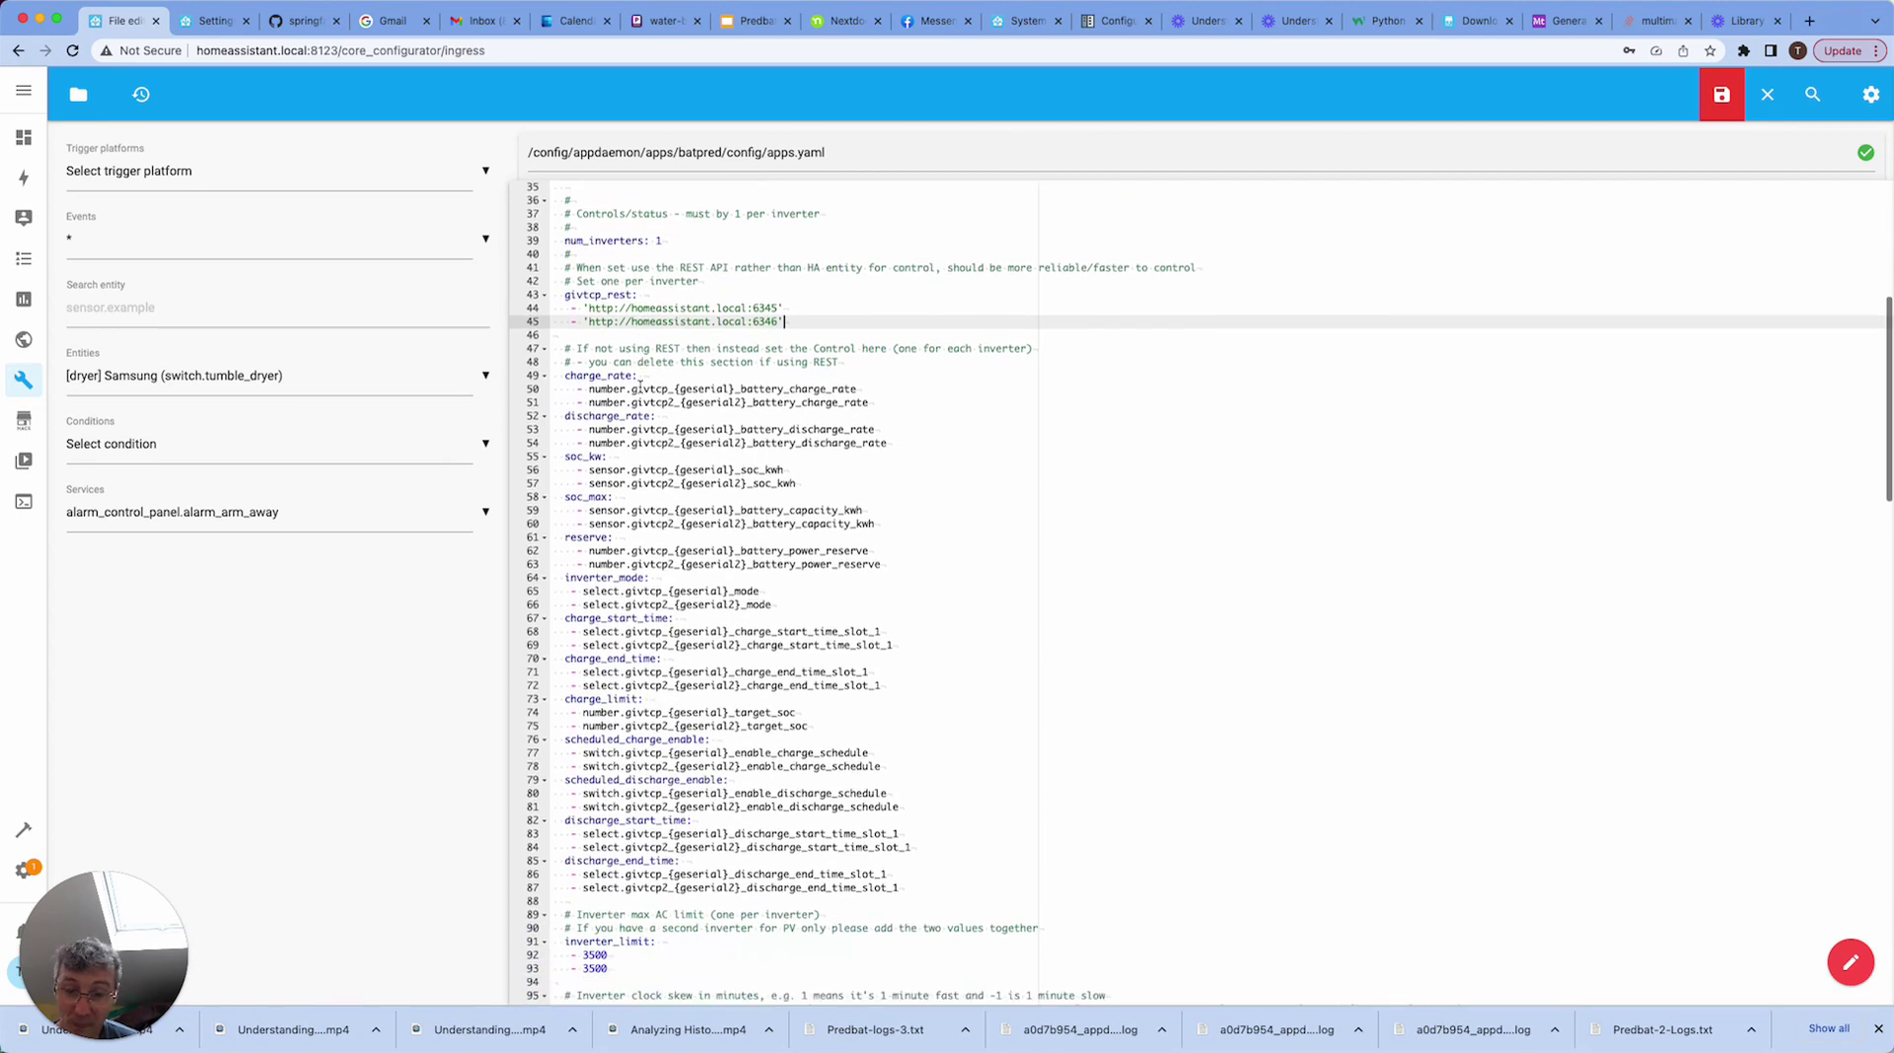
Step: Set both inverter_limit values to 3600 in the inverter max AC limit section
{"action": "scroll", "coordinate": [640, 387], "scroll_direction": "down", "scroll_amount": 7}
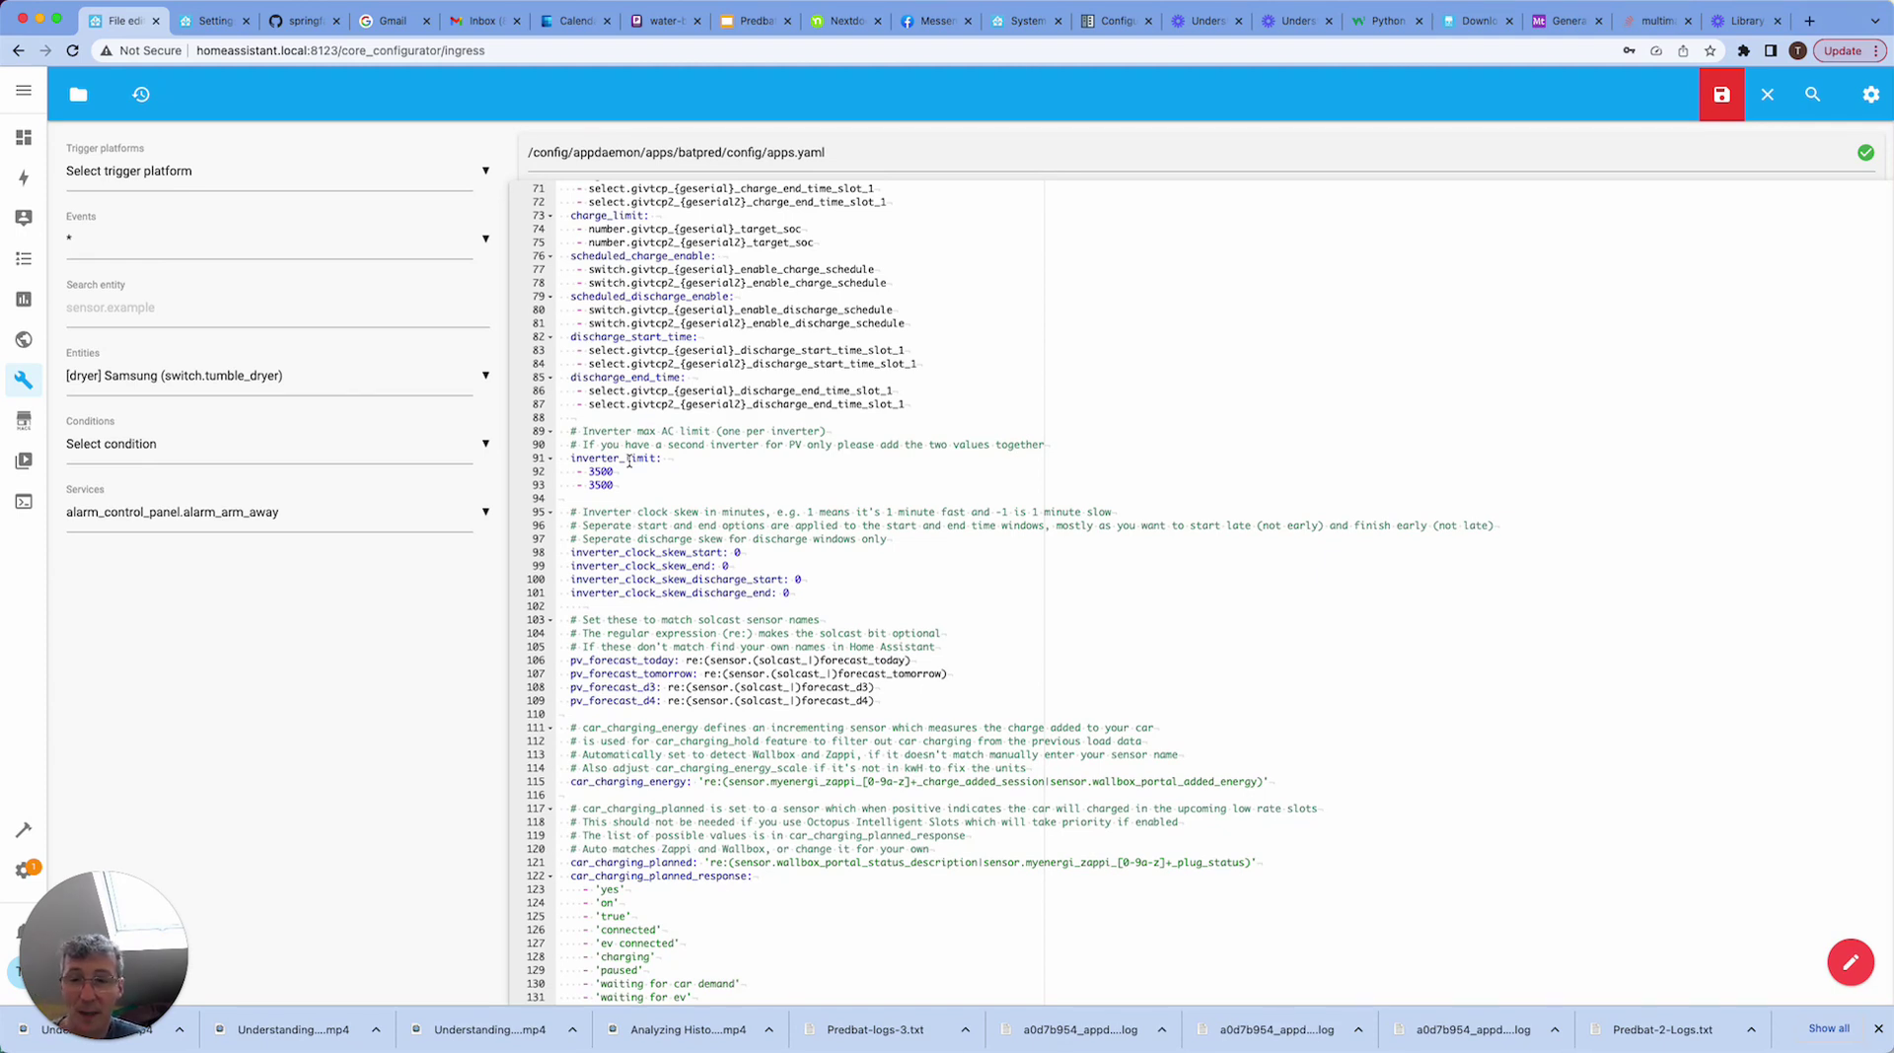
{"action": "left_click", "coordinate": [602, 473]}
{"action": "key", "text": "BackSpace"}
{"action": "type", "text": "6"}
{"action": "key", "text": "Down"}
{"action": "key", "text": "BackSpace"}
{"action": "type", "text": "6"}
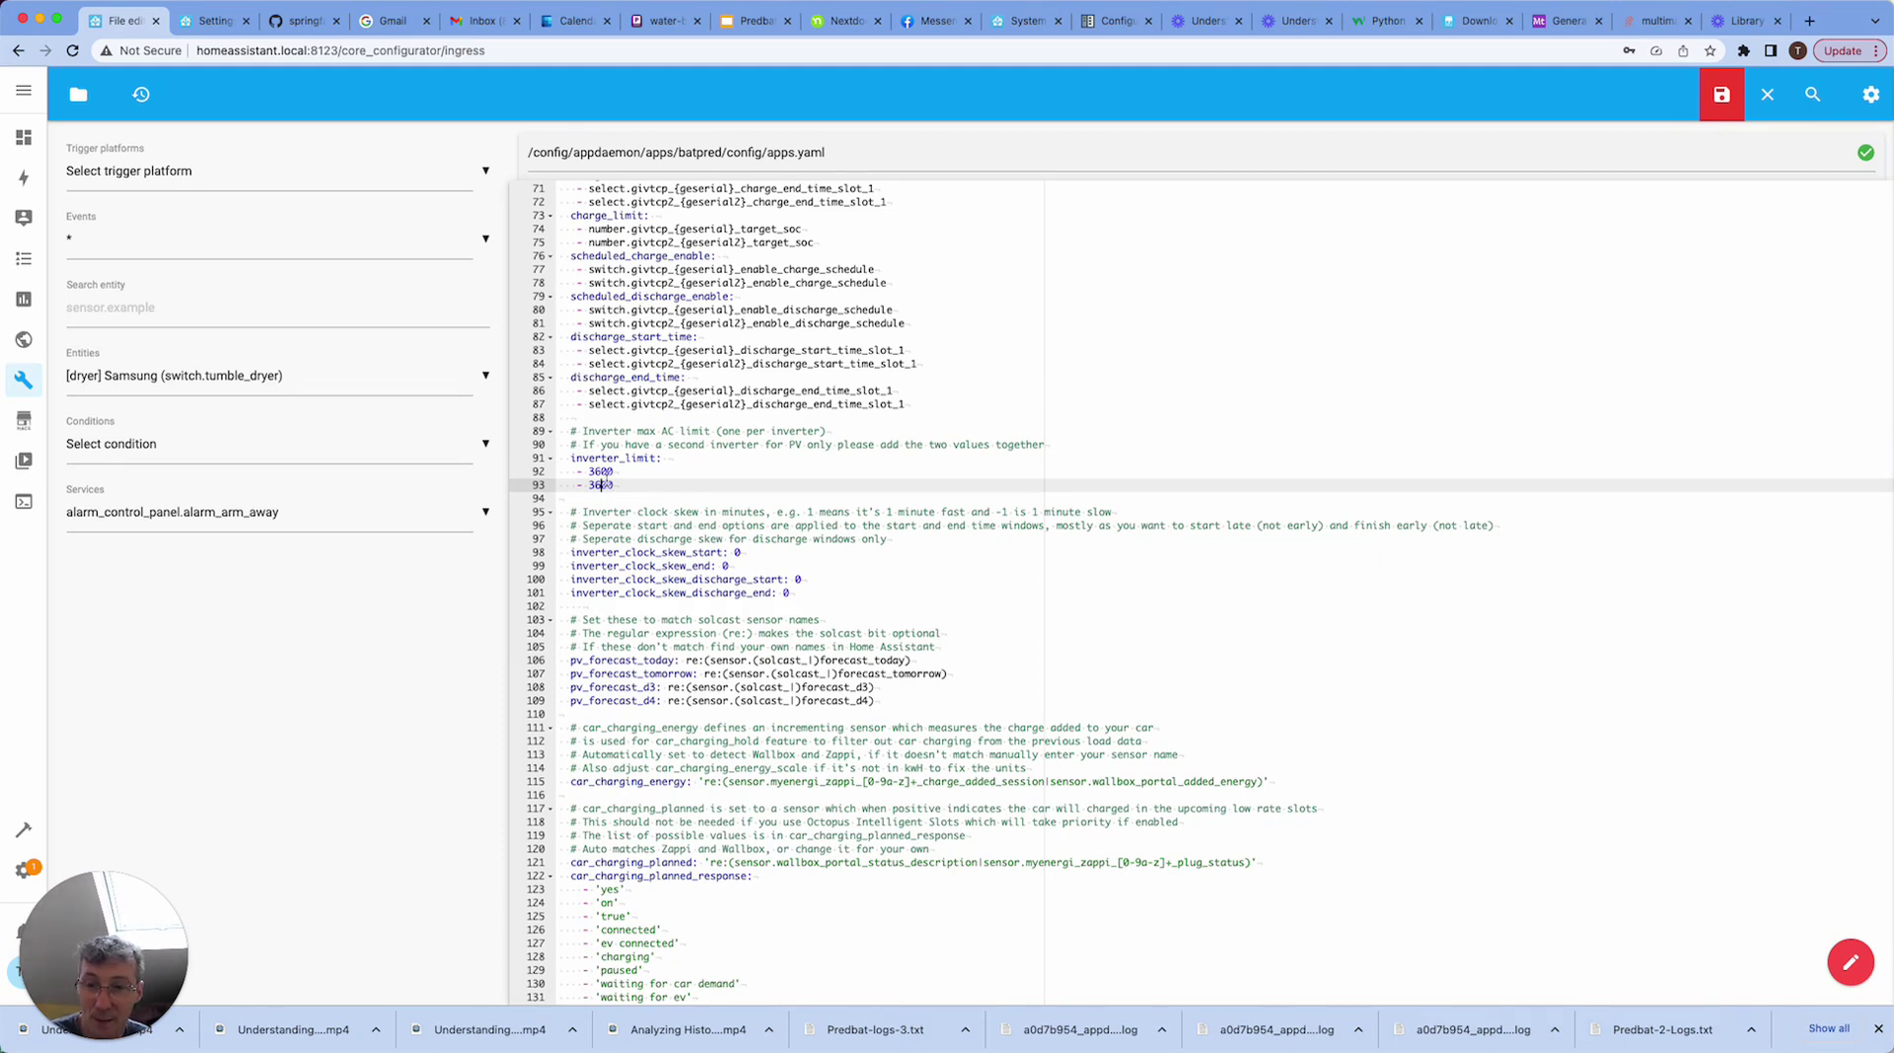
{"action": "double_click", "coordinate": [598, 485]}
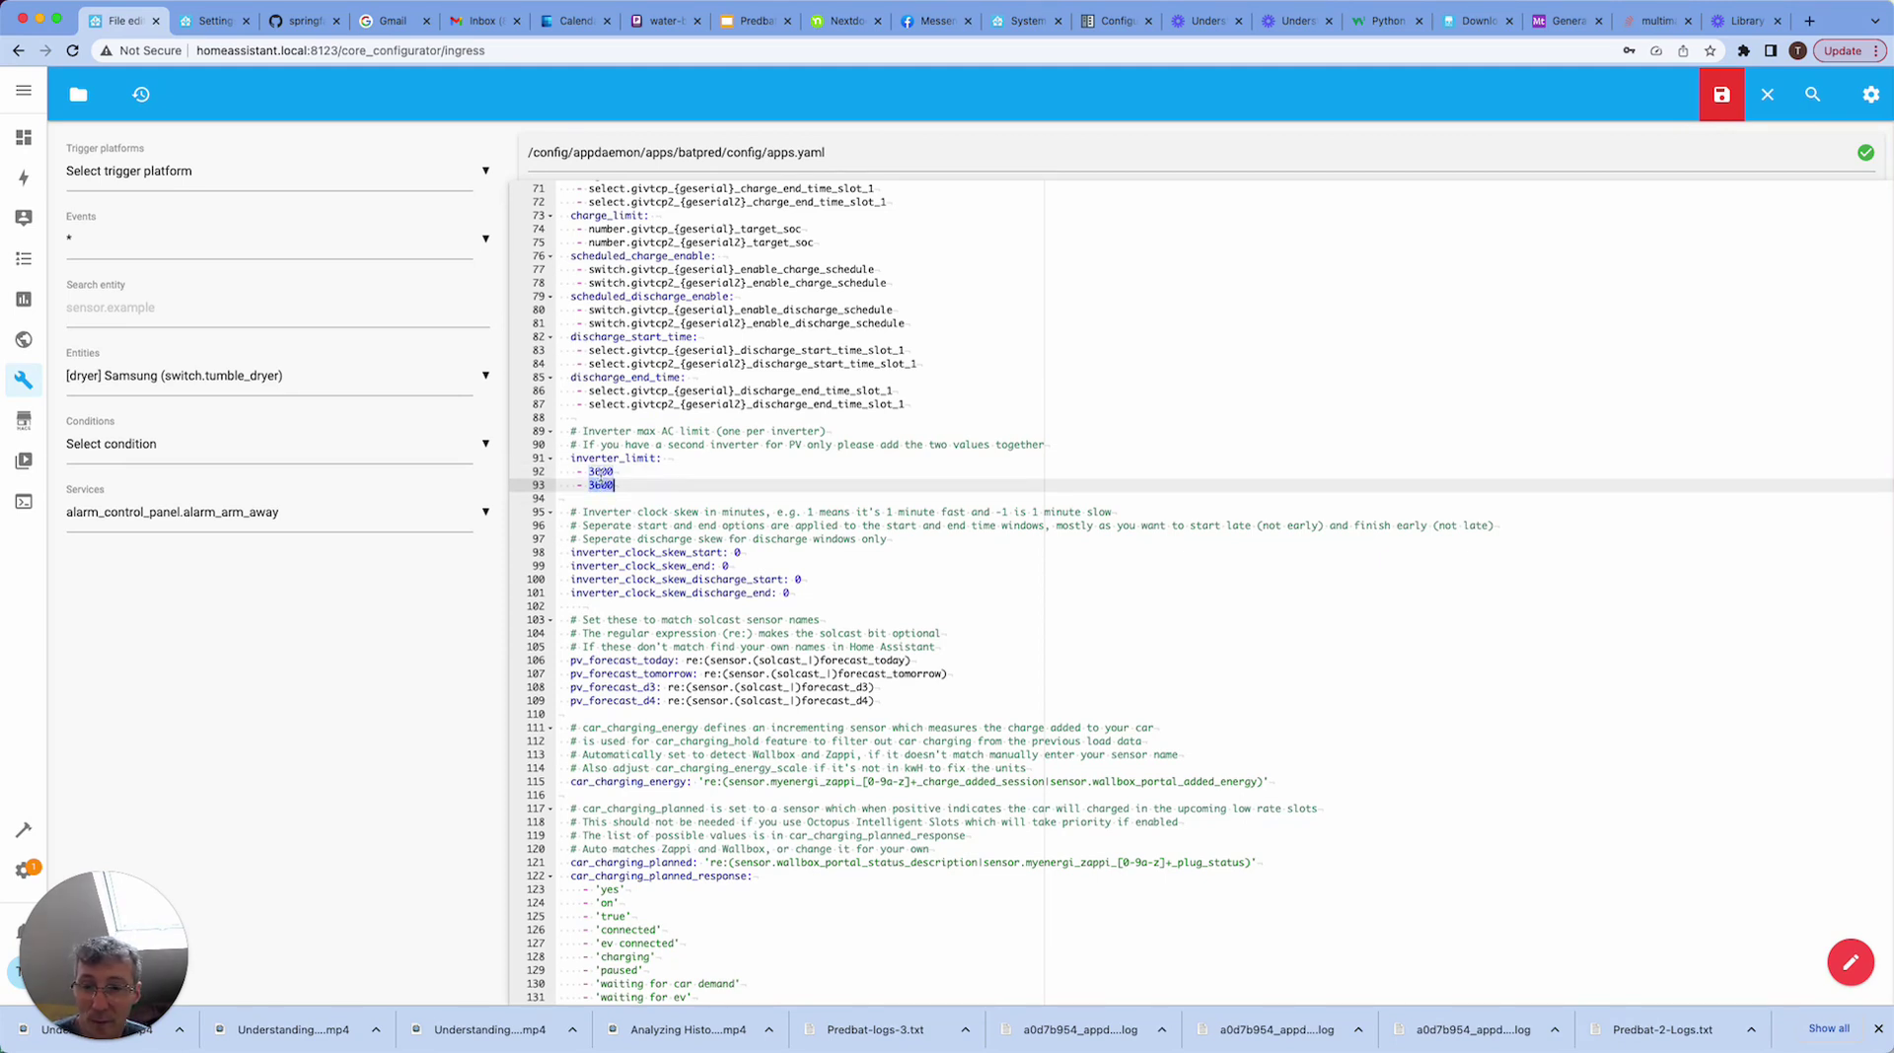
{"action": "double_click", "coordinate": [622, 471]}
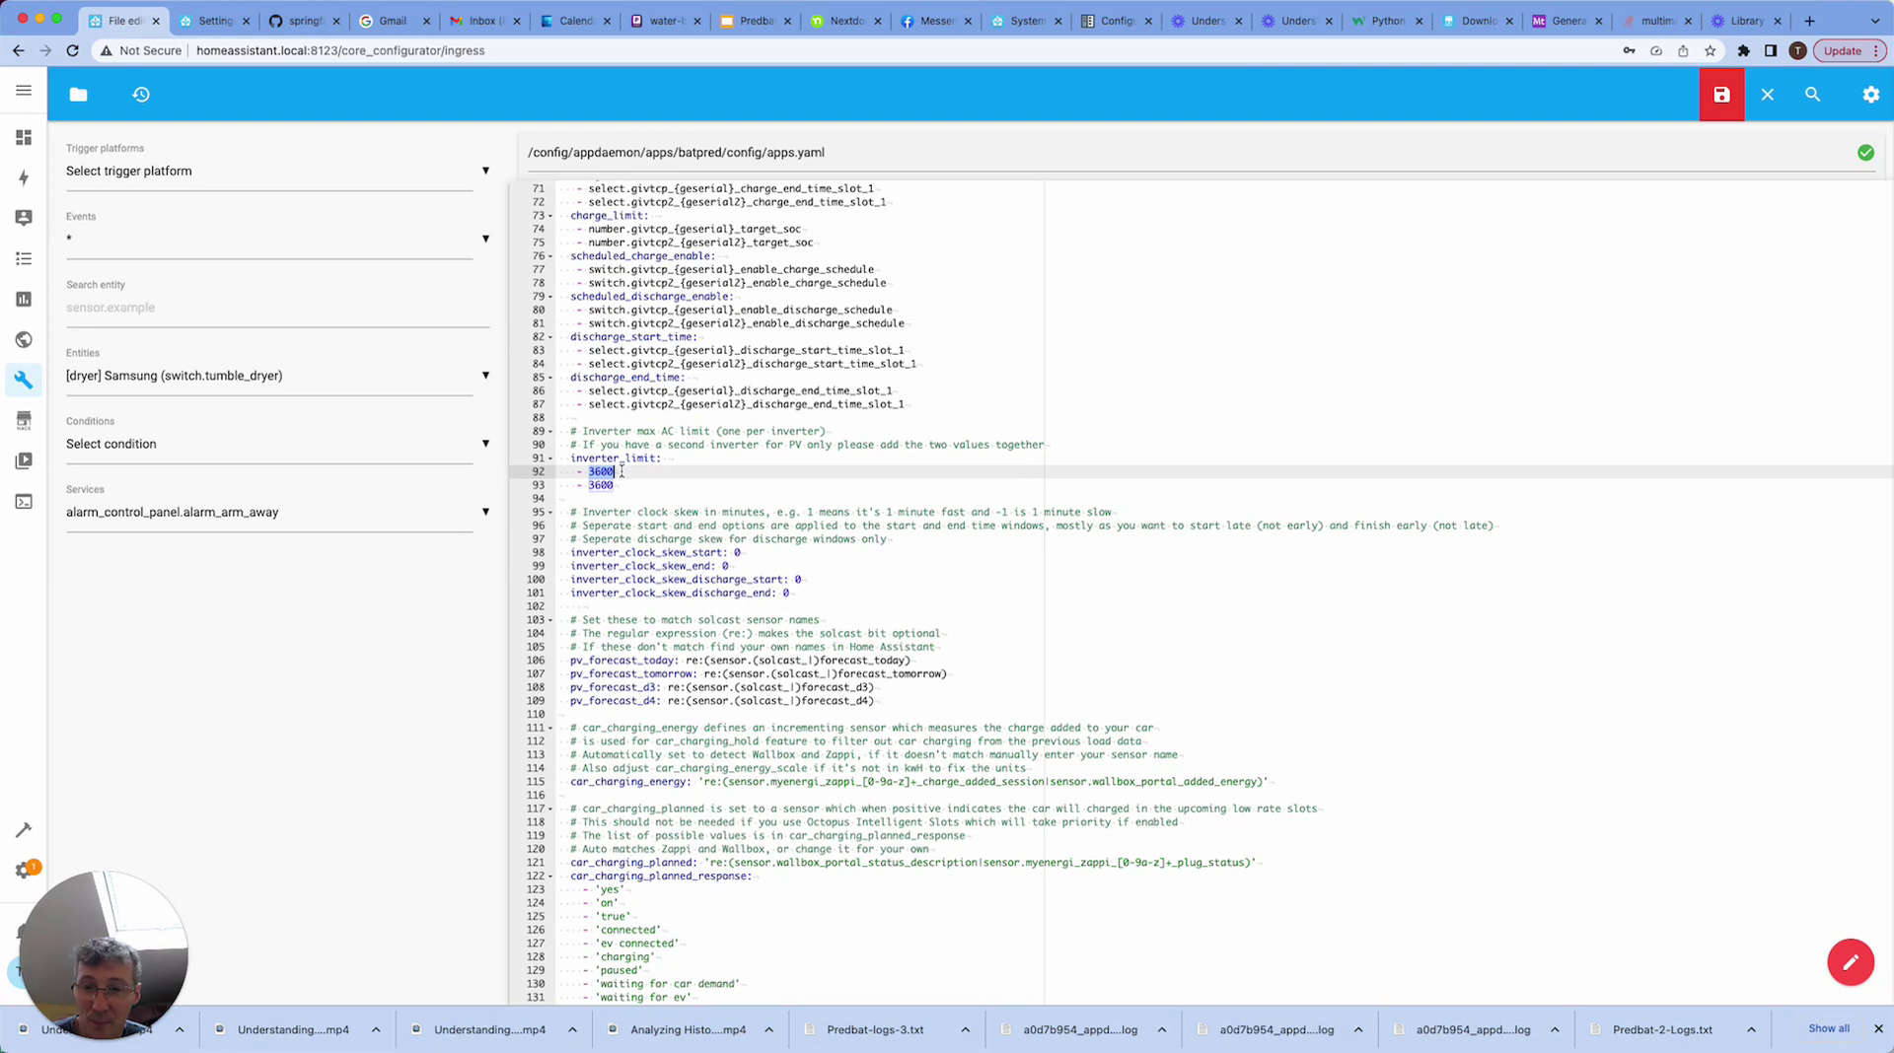
{"action": "left_click", "coordinate": [629, 472]}
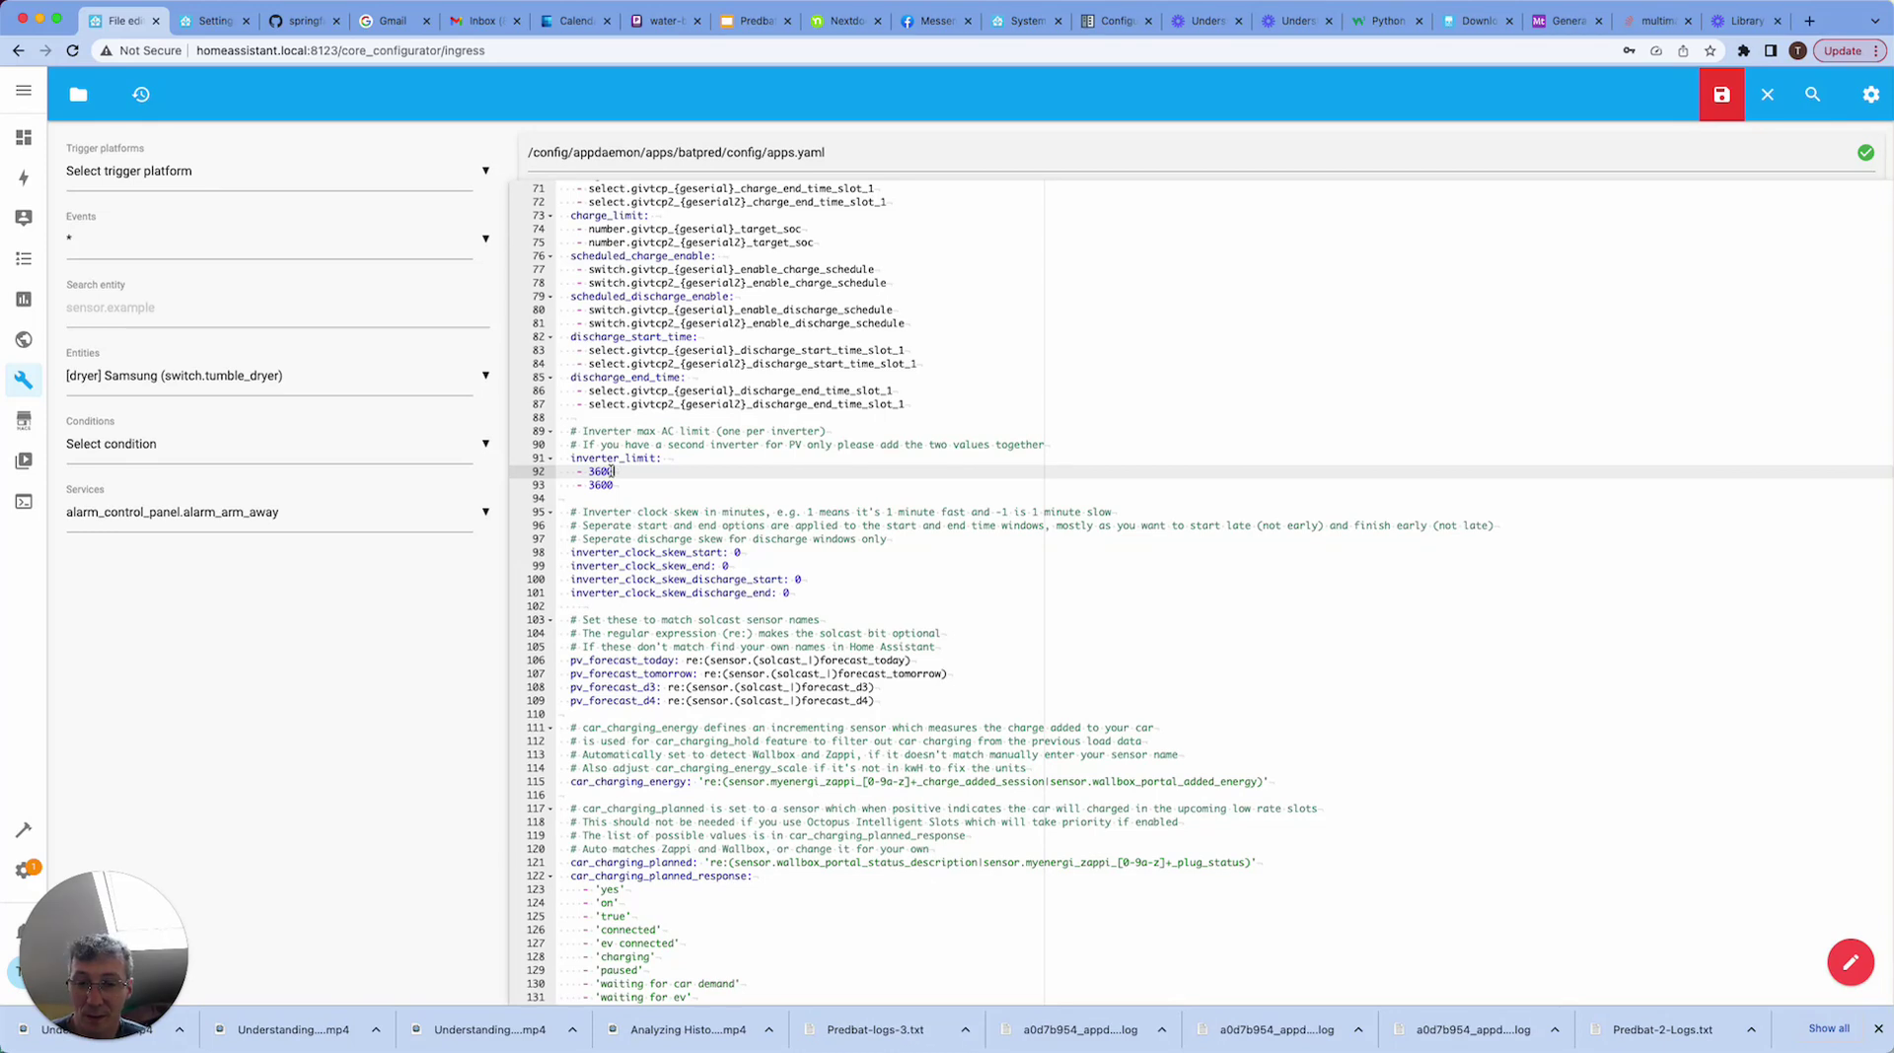
Step: Examine the inverter clock skew settings for the charge start and end and for the discharge start and end windows
{"action": "scroll", "coordinate": [632, 473], "scroll_direction": "down", "scroll_amount": 2}
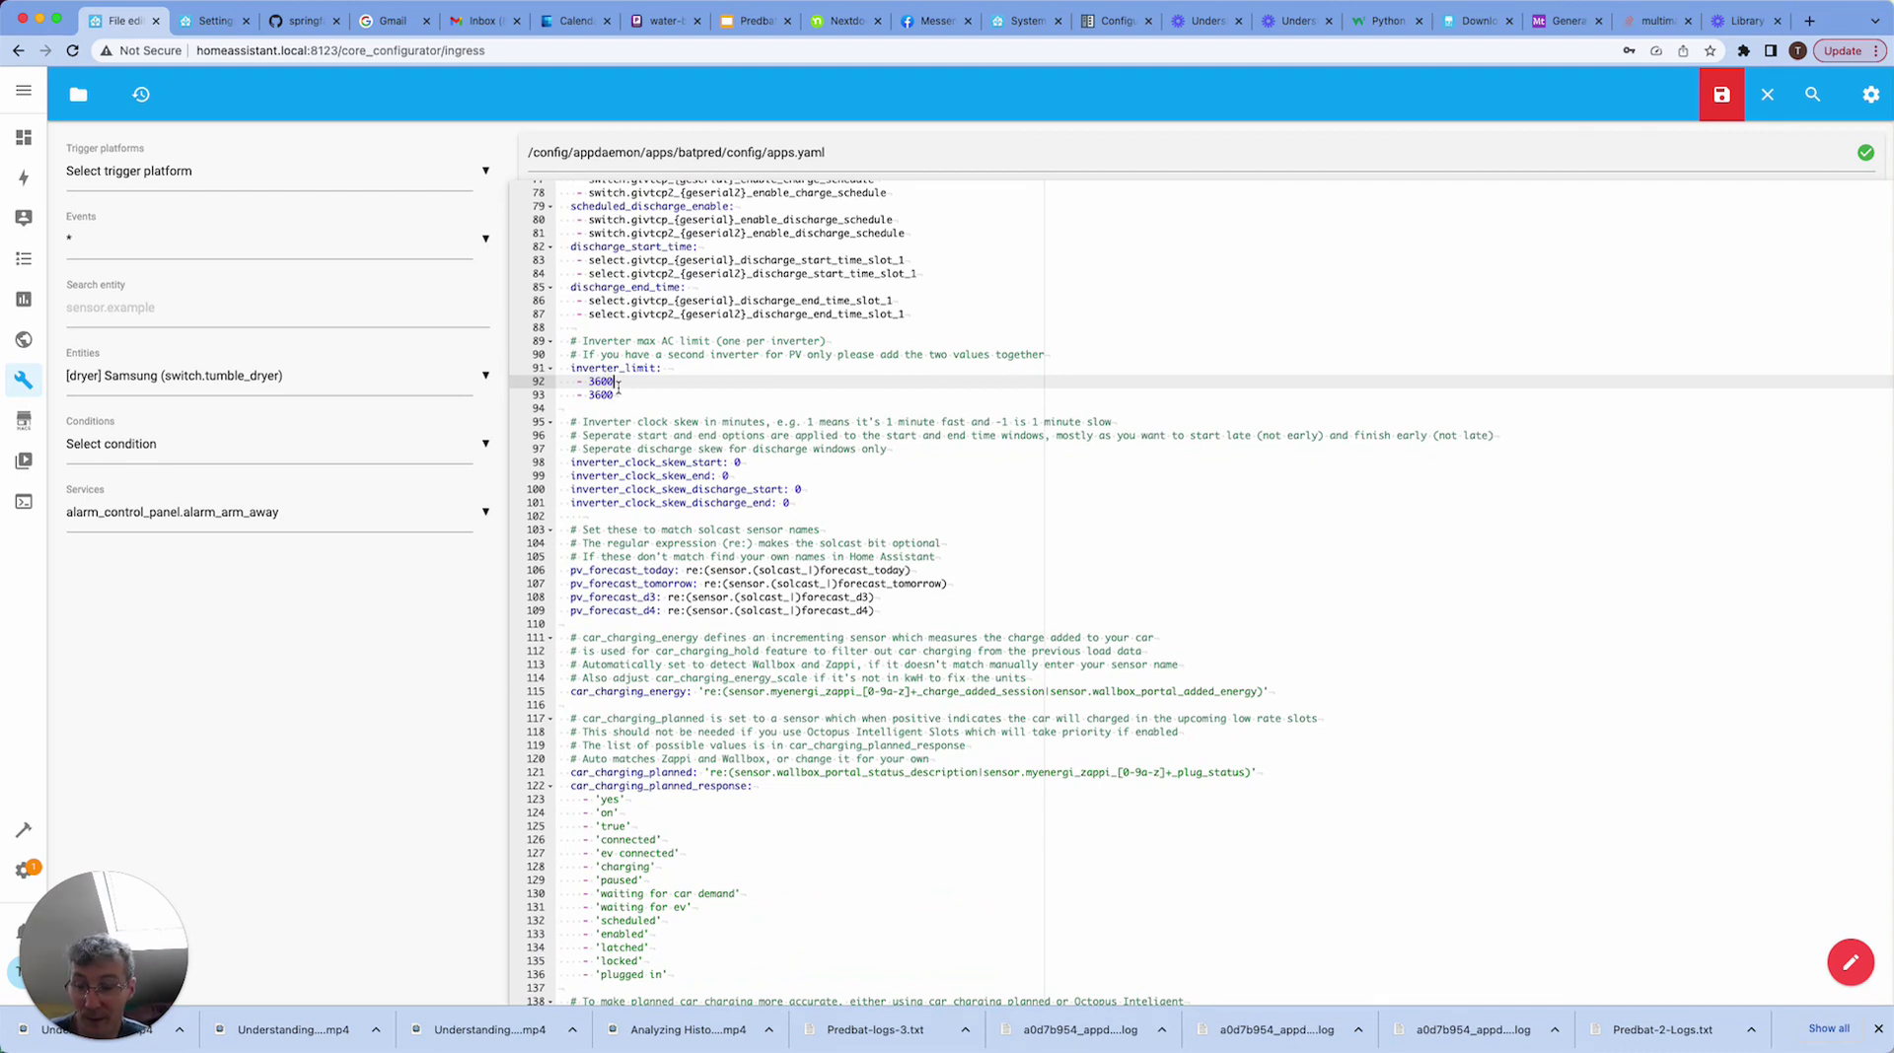
{"action": "scroll", "coordinate": [823, 442], "scroll_direction": "down", "scroll_amount": 1}
{"action": "scroll", "coordinate": [667, 424], "scroll_direction": "down", "scroll_amount": 1}
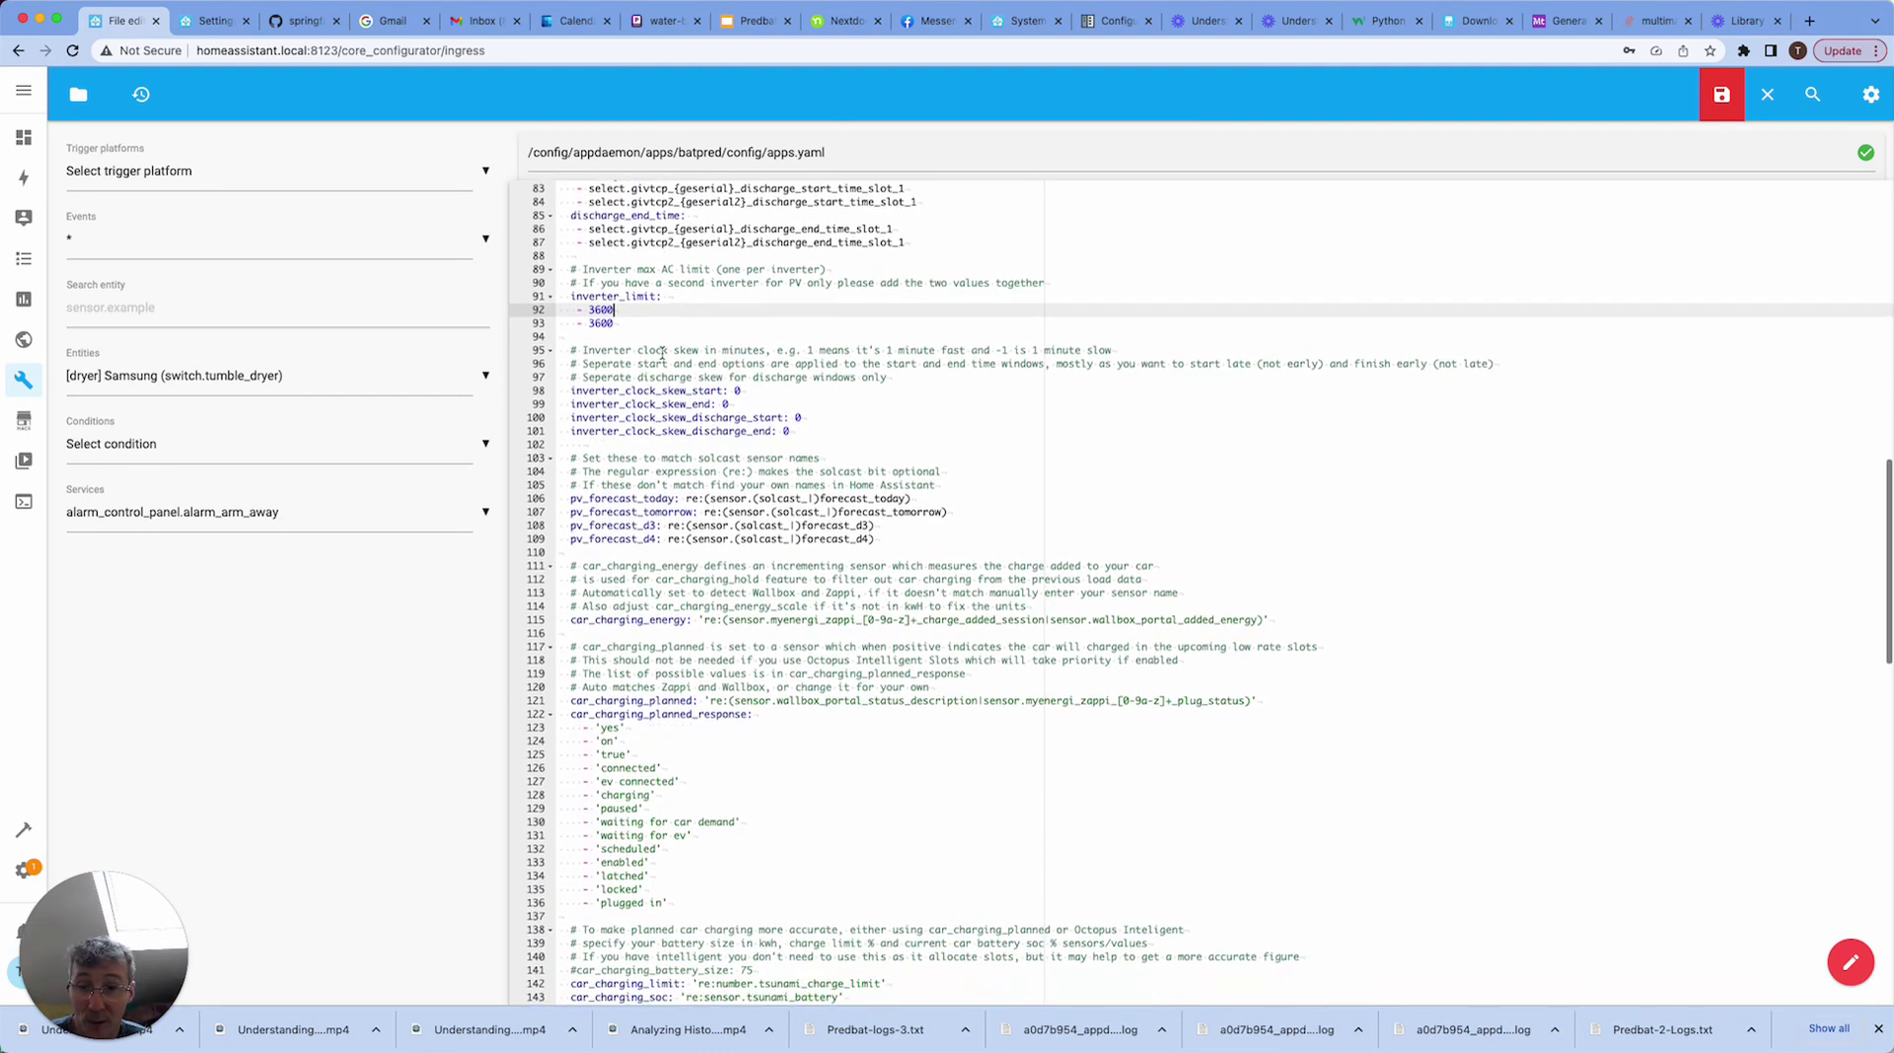
{"action": "left_click", "coordinate": [651, 388]}
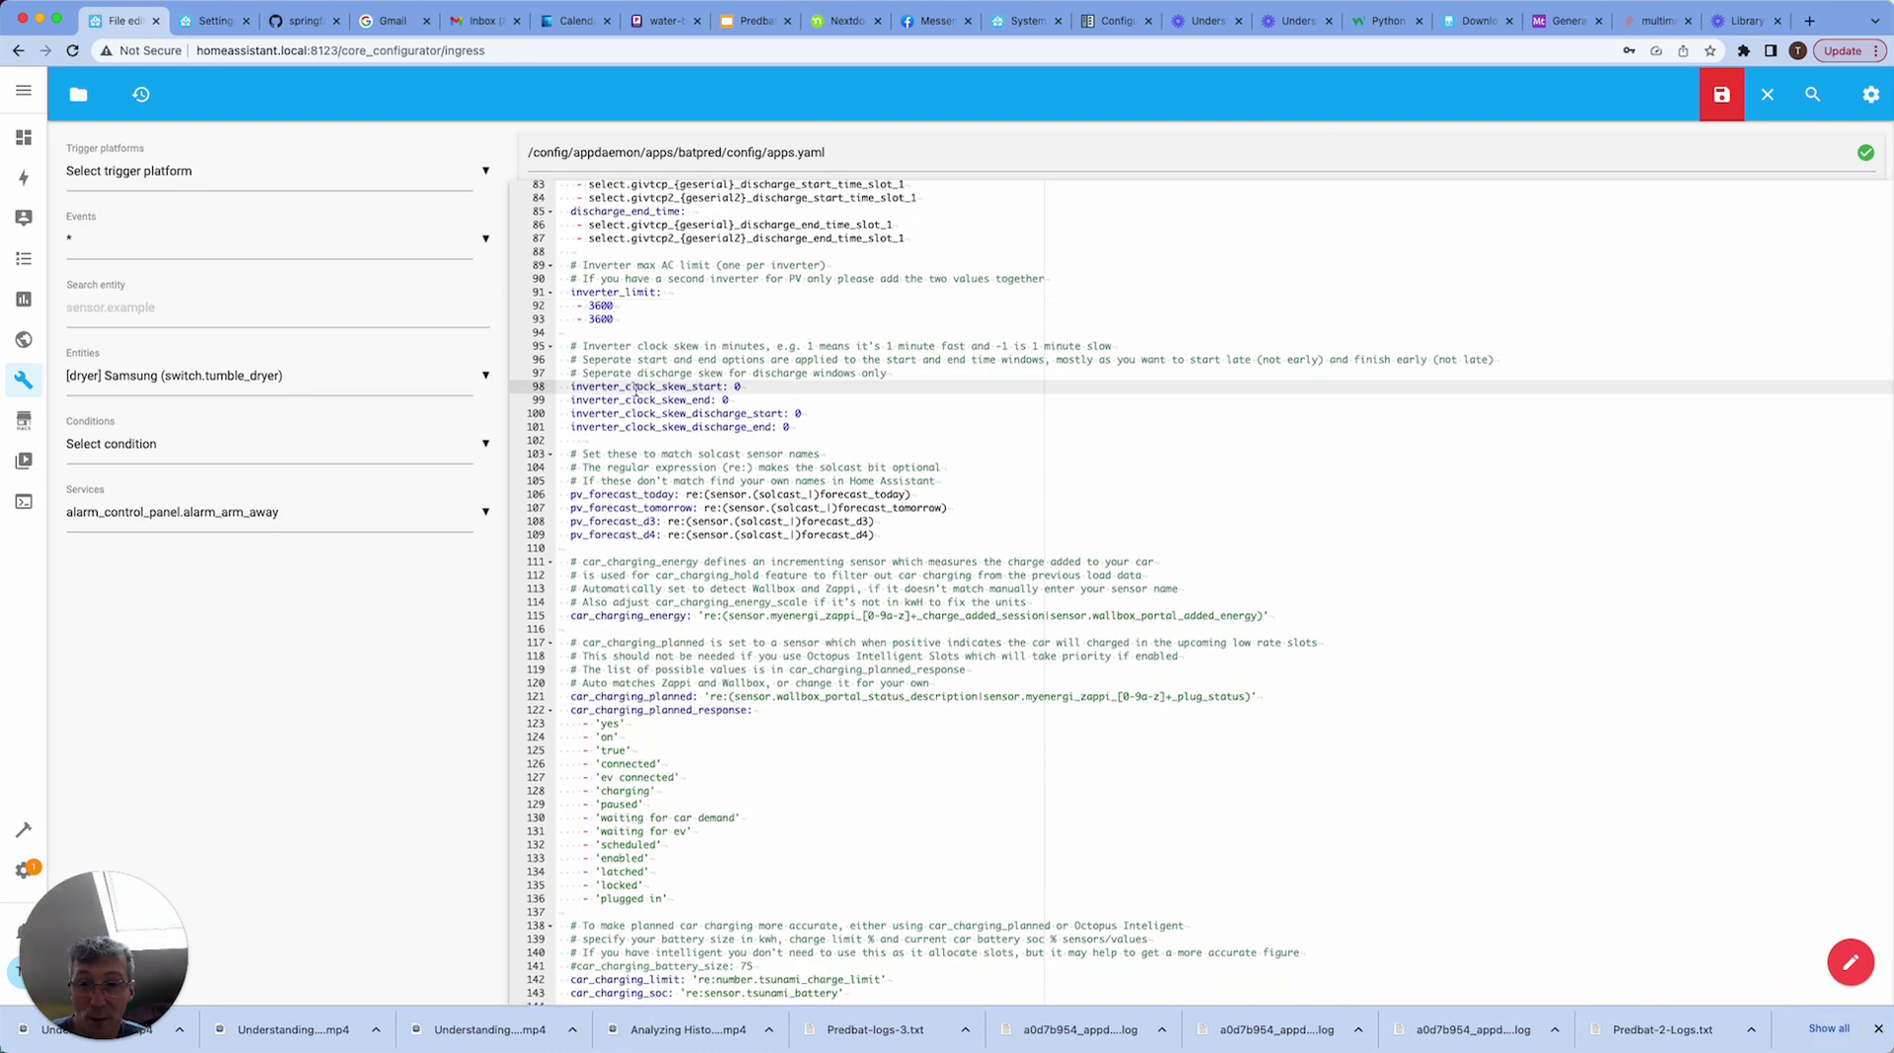
{"action": "scroll", "coordinate": [638, 390], "scroll_direction": "down", "scroll_amount": 1}
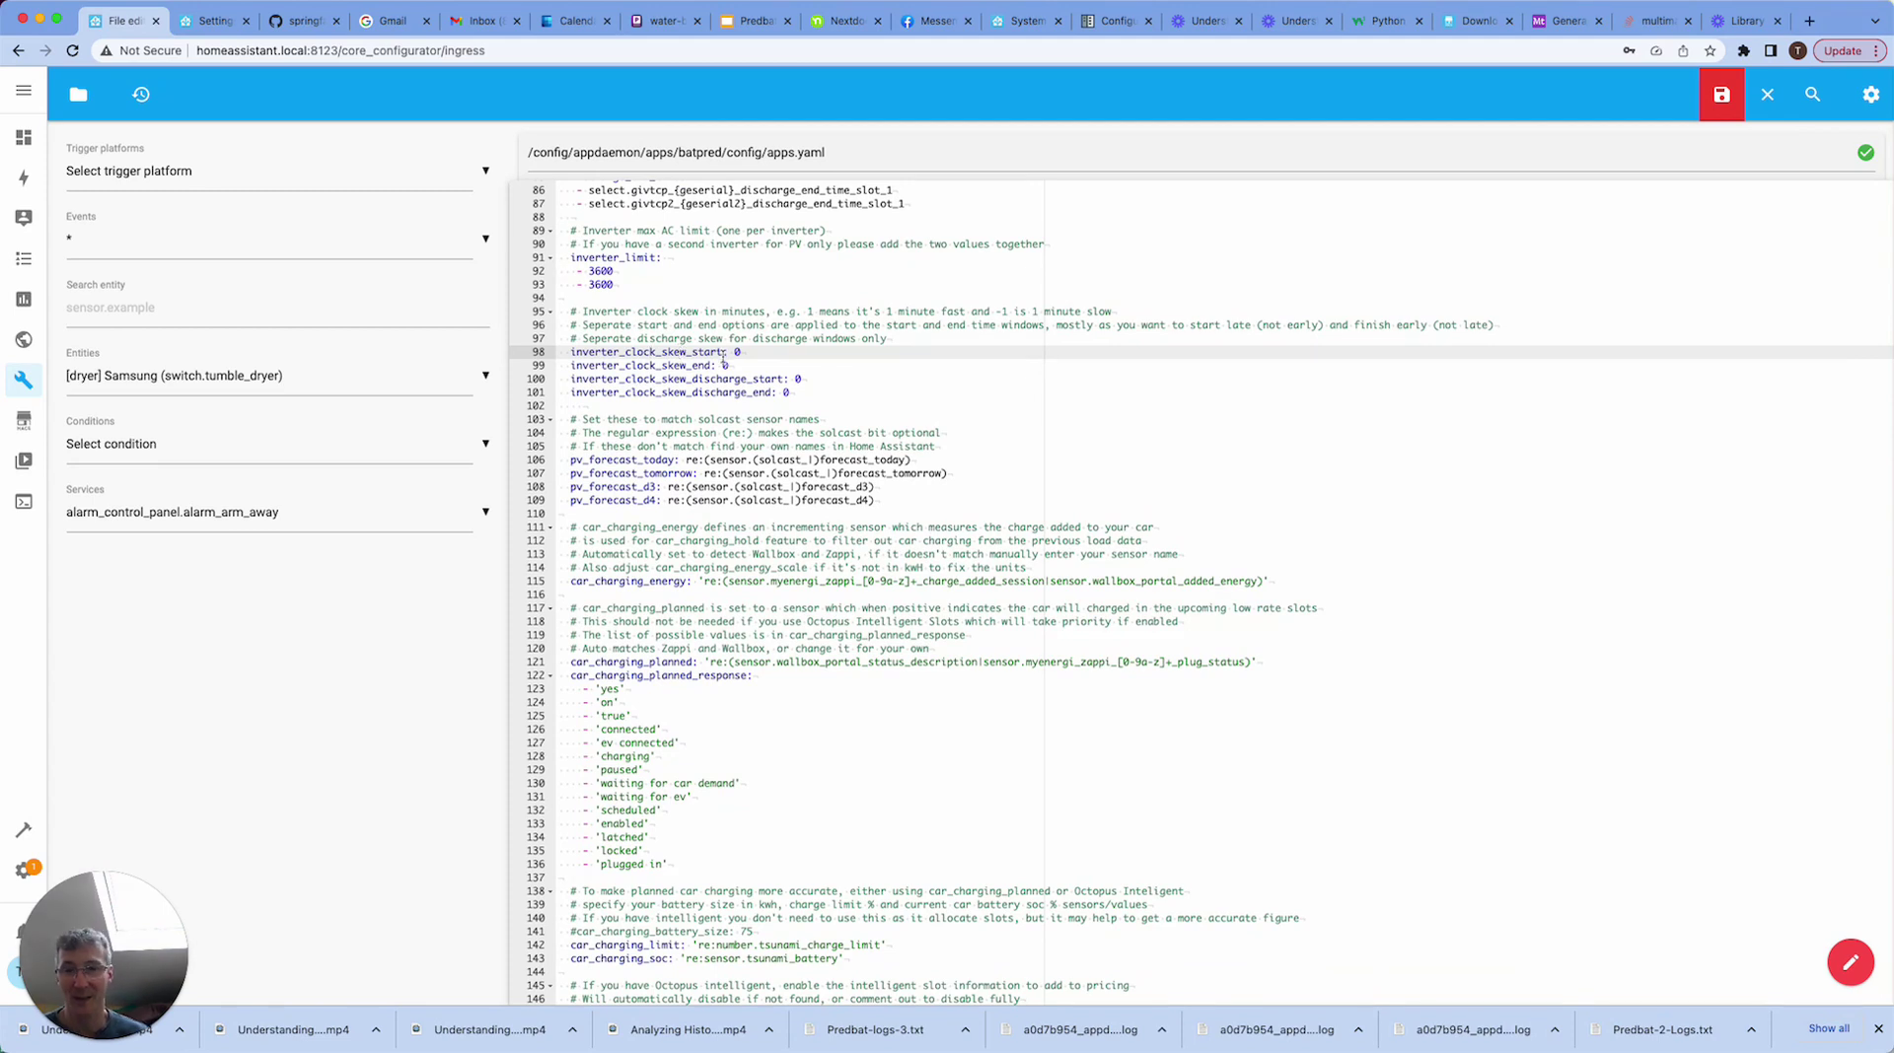
{"action": "scroll", "coordinate": [720, 360], "scroll_direction": "down", "scroll_amount": 1}
{"action": "scroll", "coordinate": [723, 362], "scroll_direction": "down", "scroll_amount": 2}
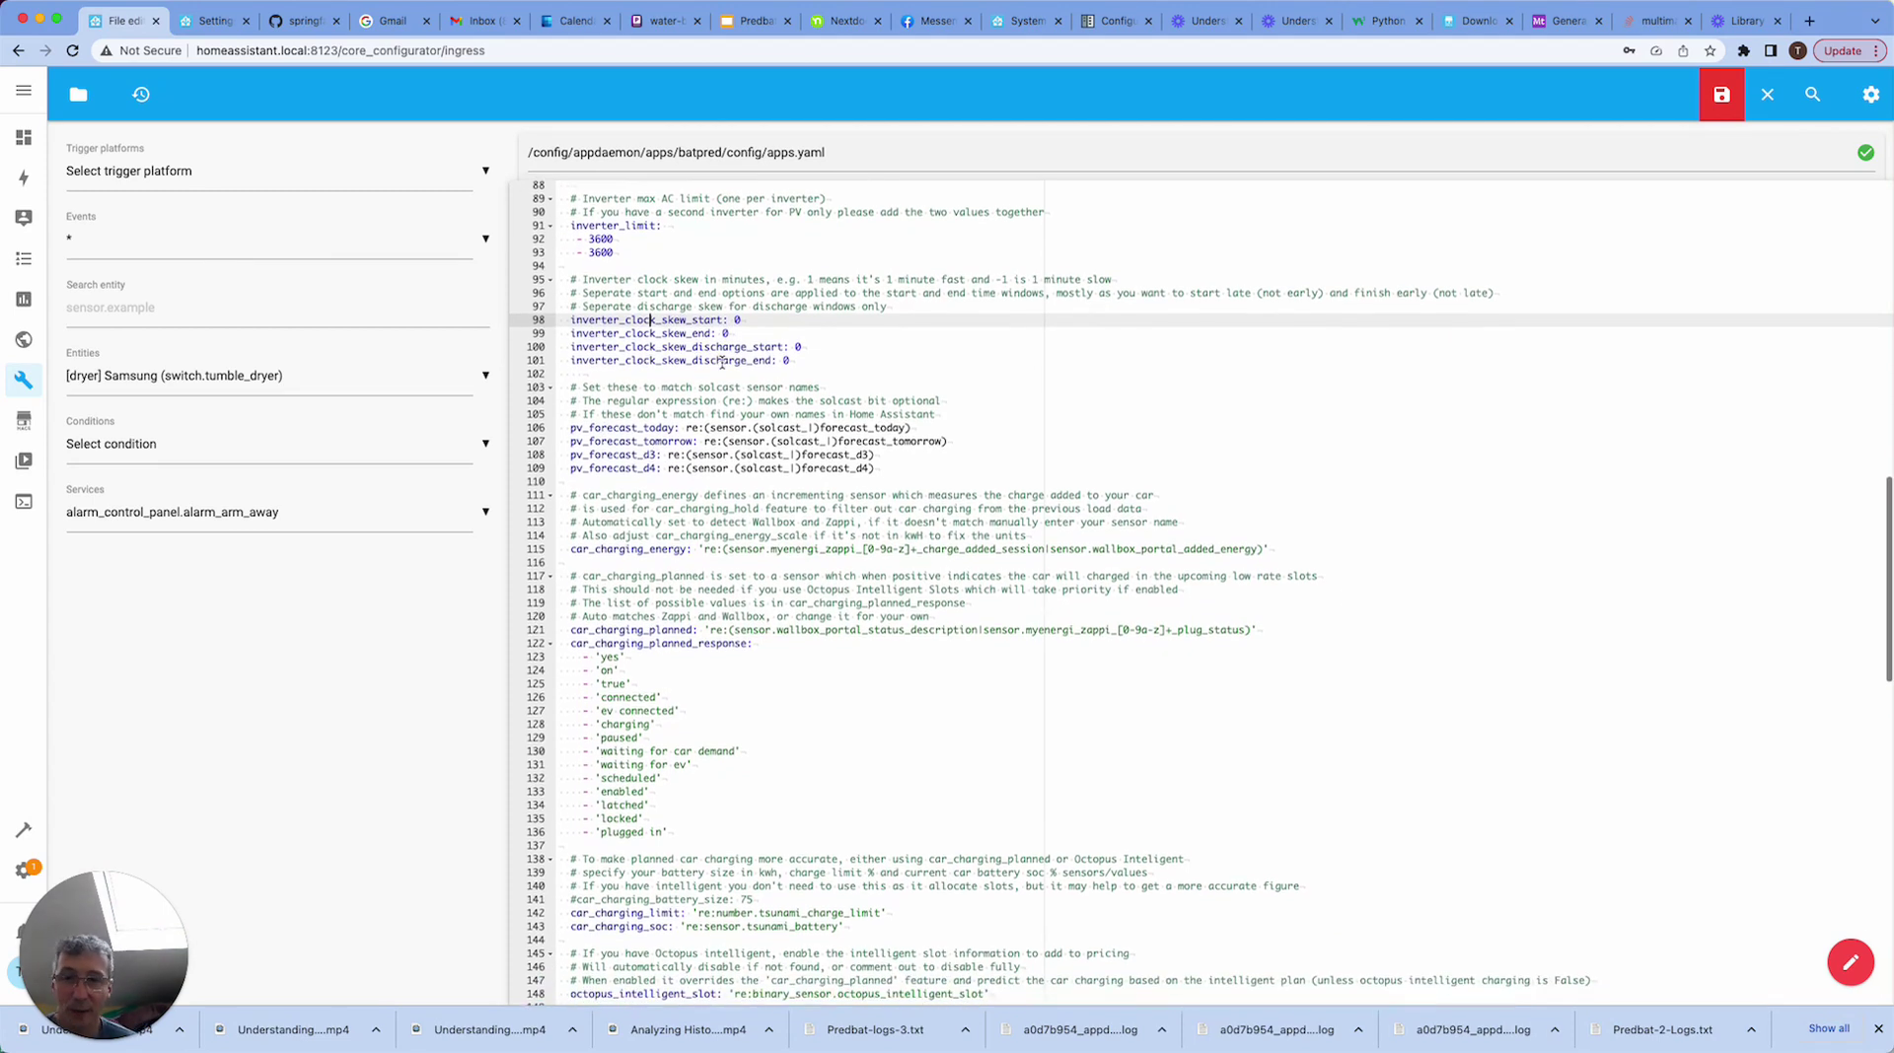
Step: Examine the Solcast pv_forecast sensor entries, including the optional solcast_ part of their regular expressions
{"action": "scroll", "coordinate": [723, 362], "scroll_direction": "down", "scroll_amount": 2}
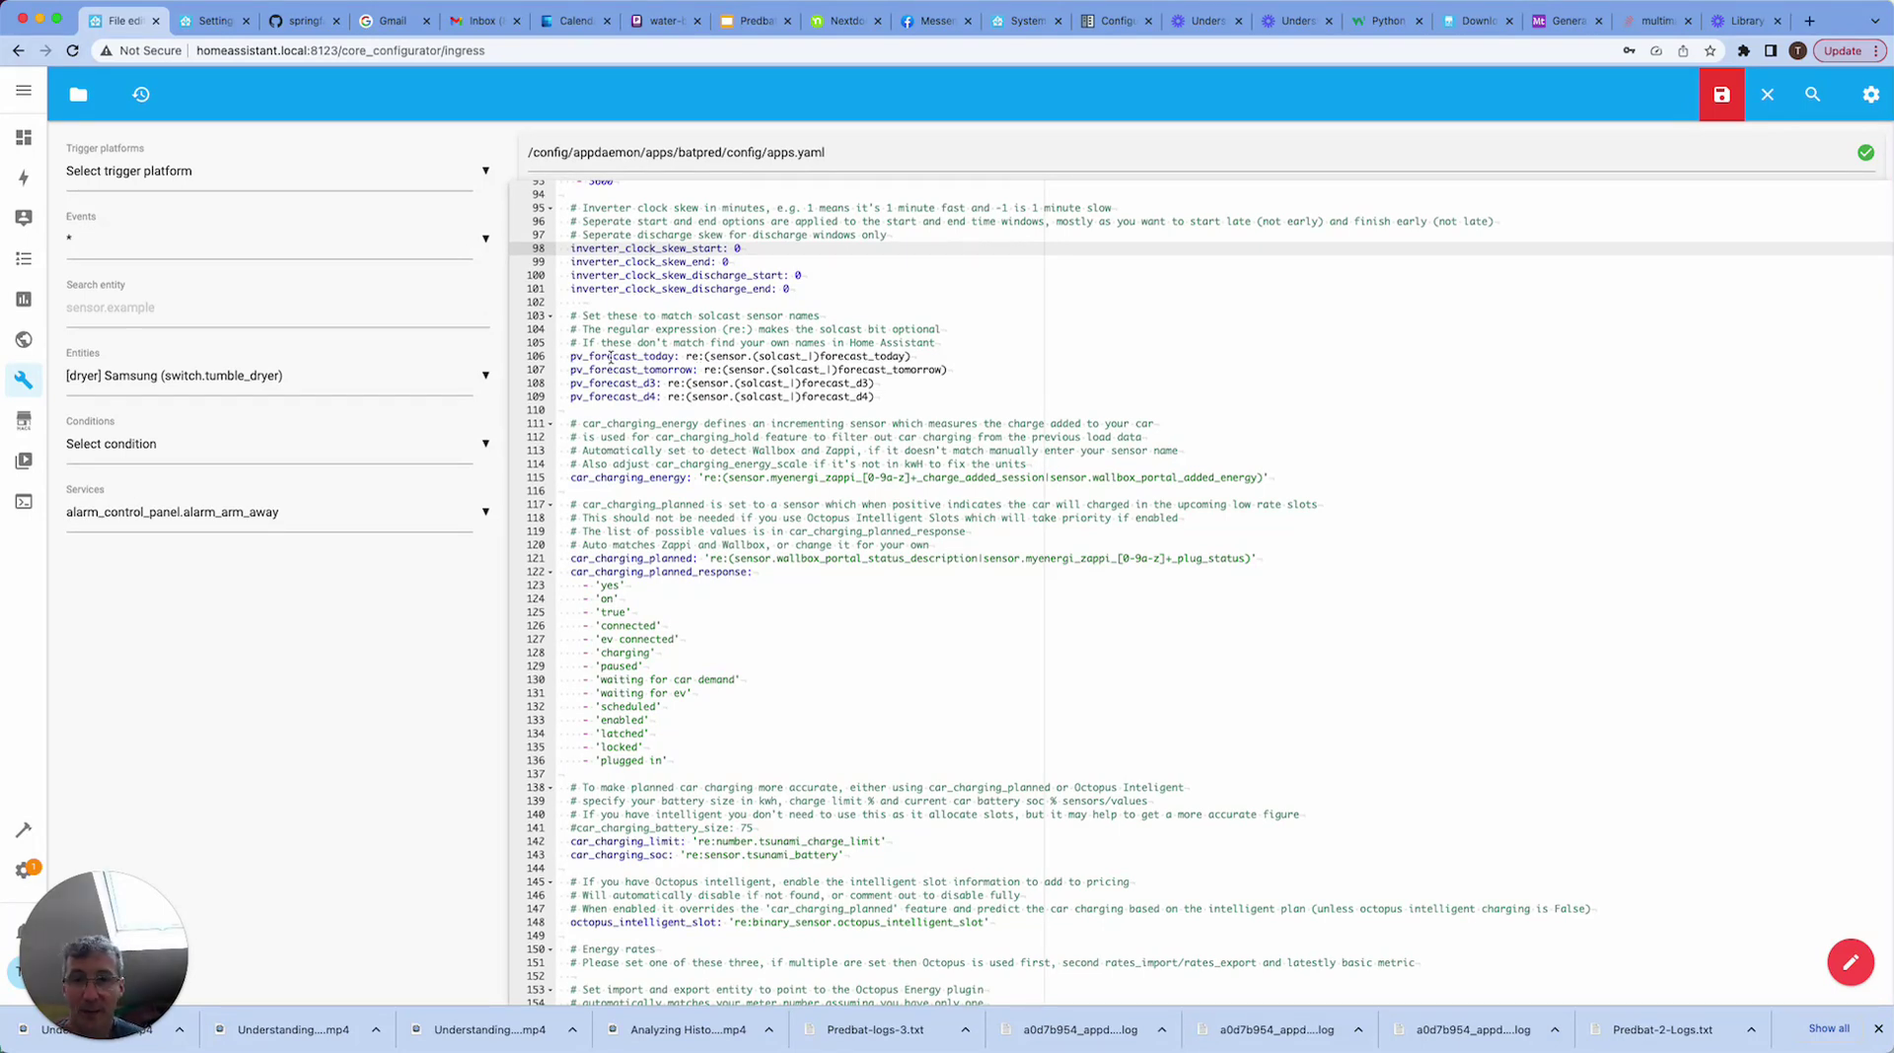
{"action": "double_click", "coordinate": [783, 357]}
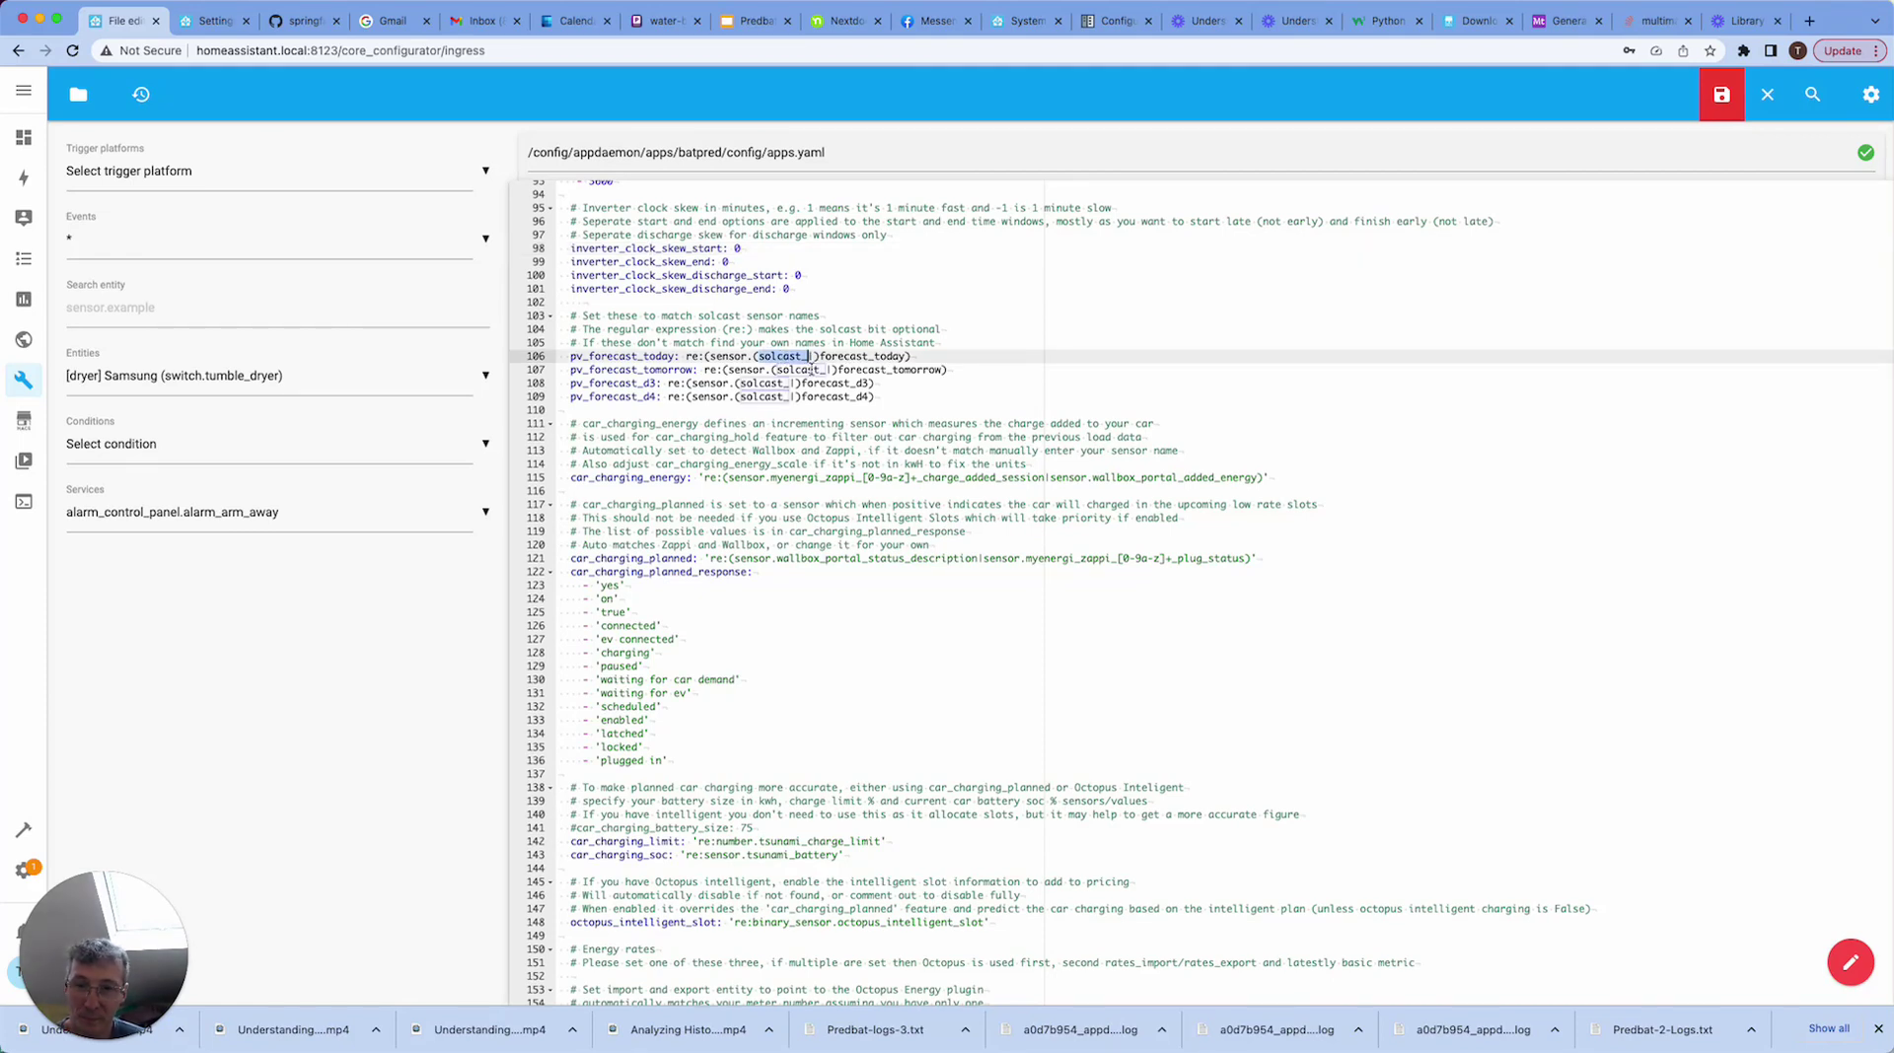
{"action": "left_click", "coordinate": [744, 360]}
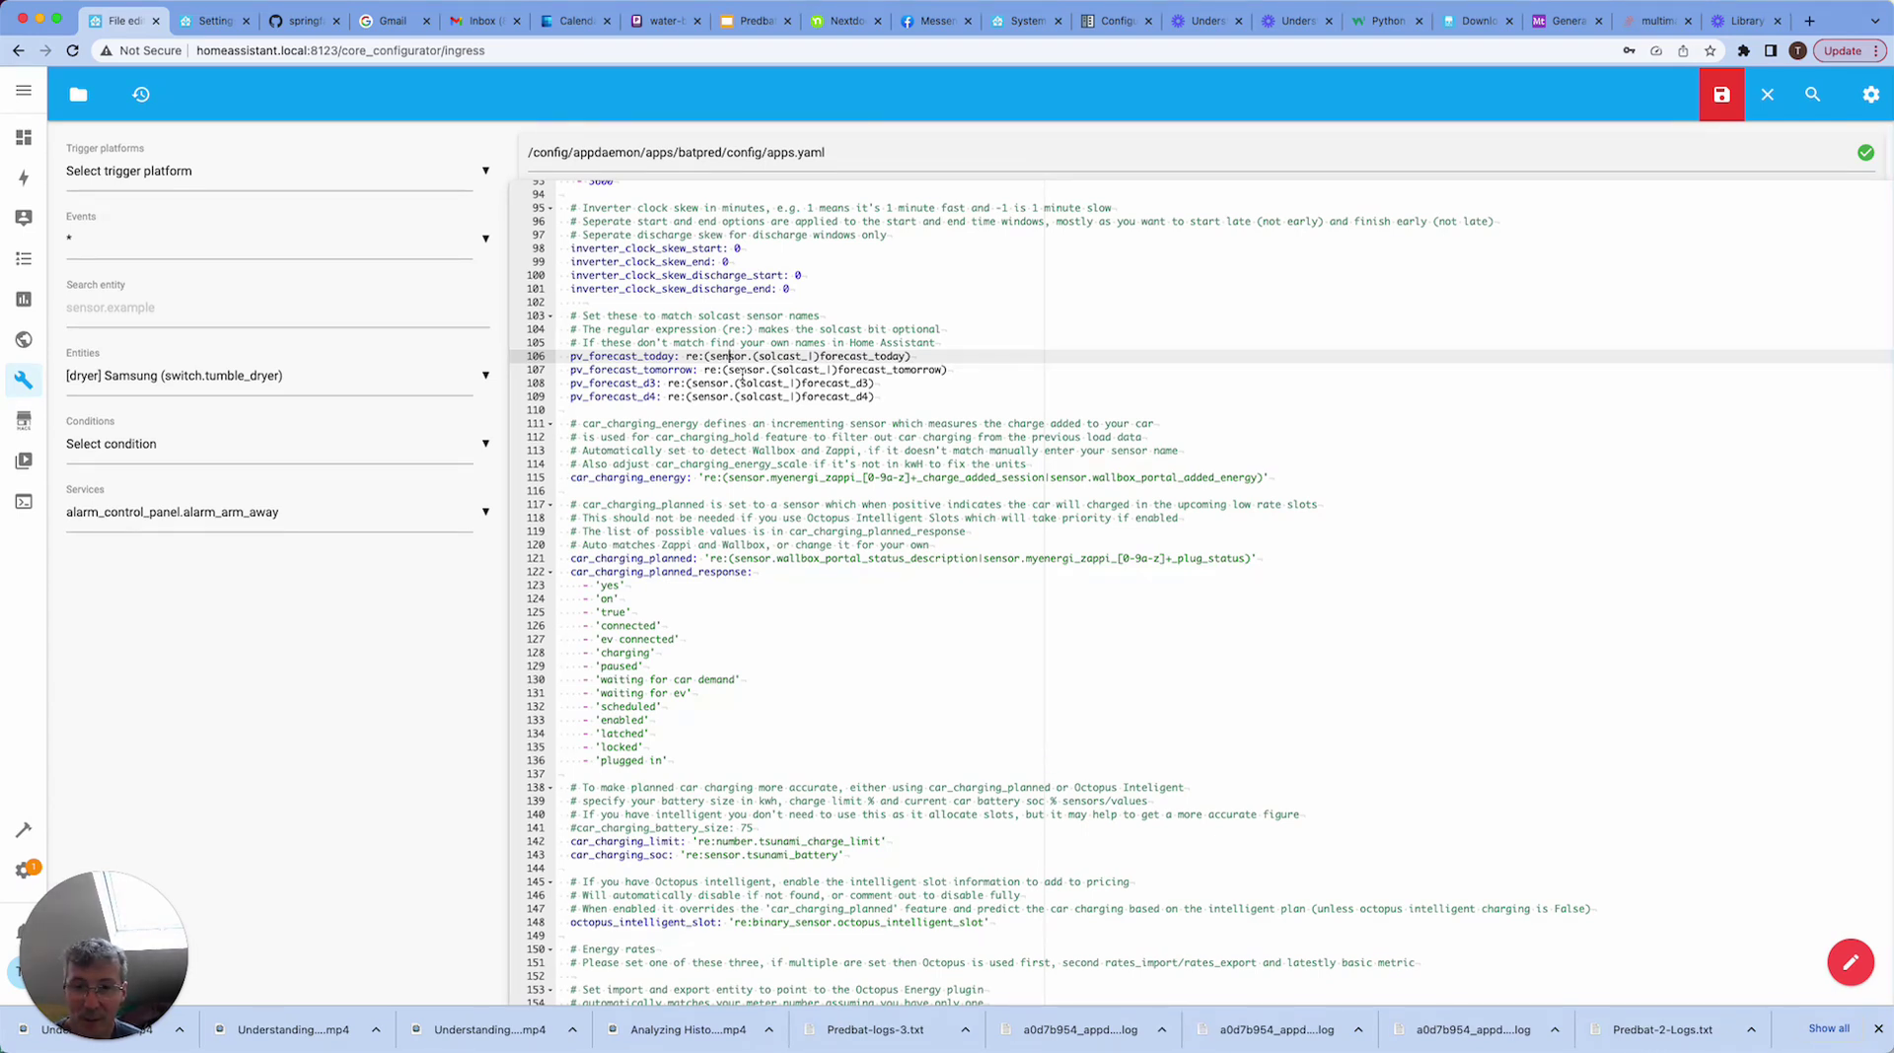
Step: Examine the car_charging_energy entry, looking at its Zappi and Wallbox sensor patterns
{"action": "scroll", "coordinate": [741, 373], "scroll_direction": "down", "scroll_amount": 2}
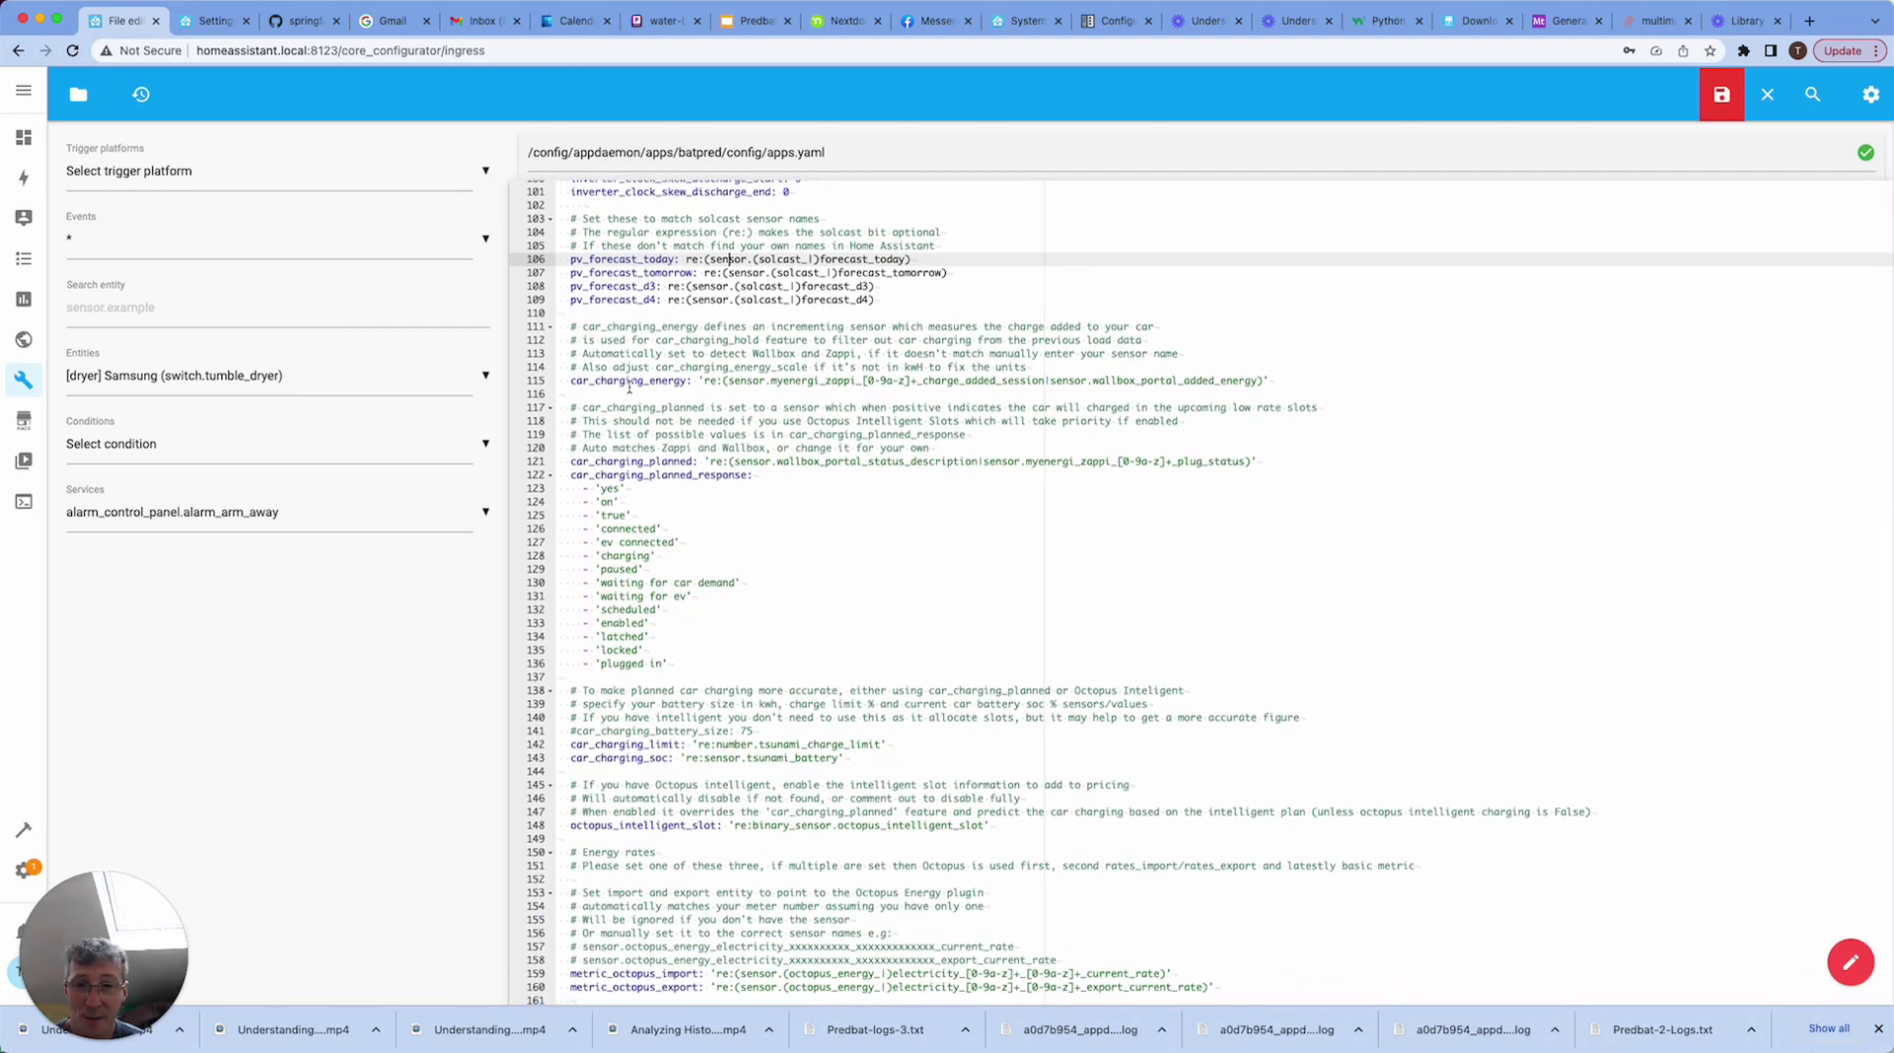
{"action": "left_click", "coordinate": [578, 394]}
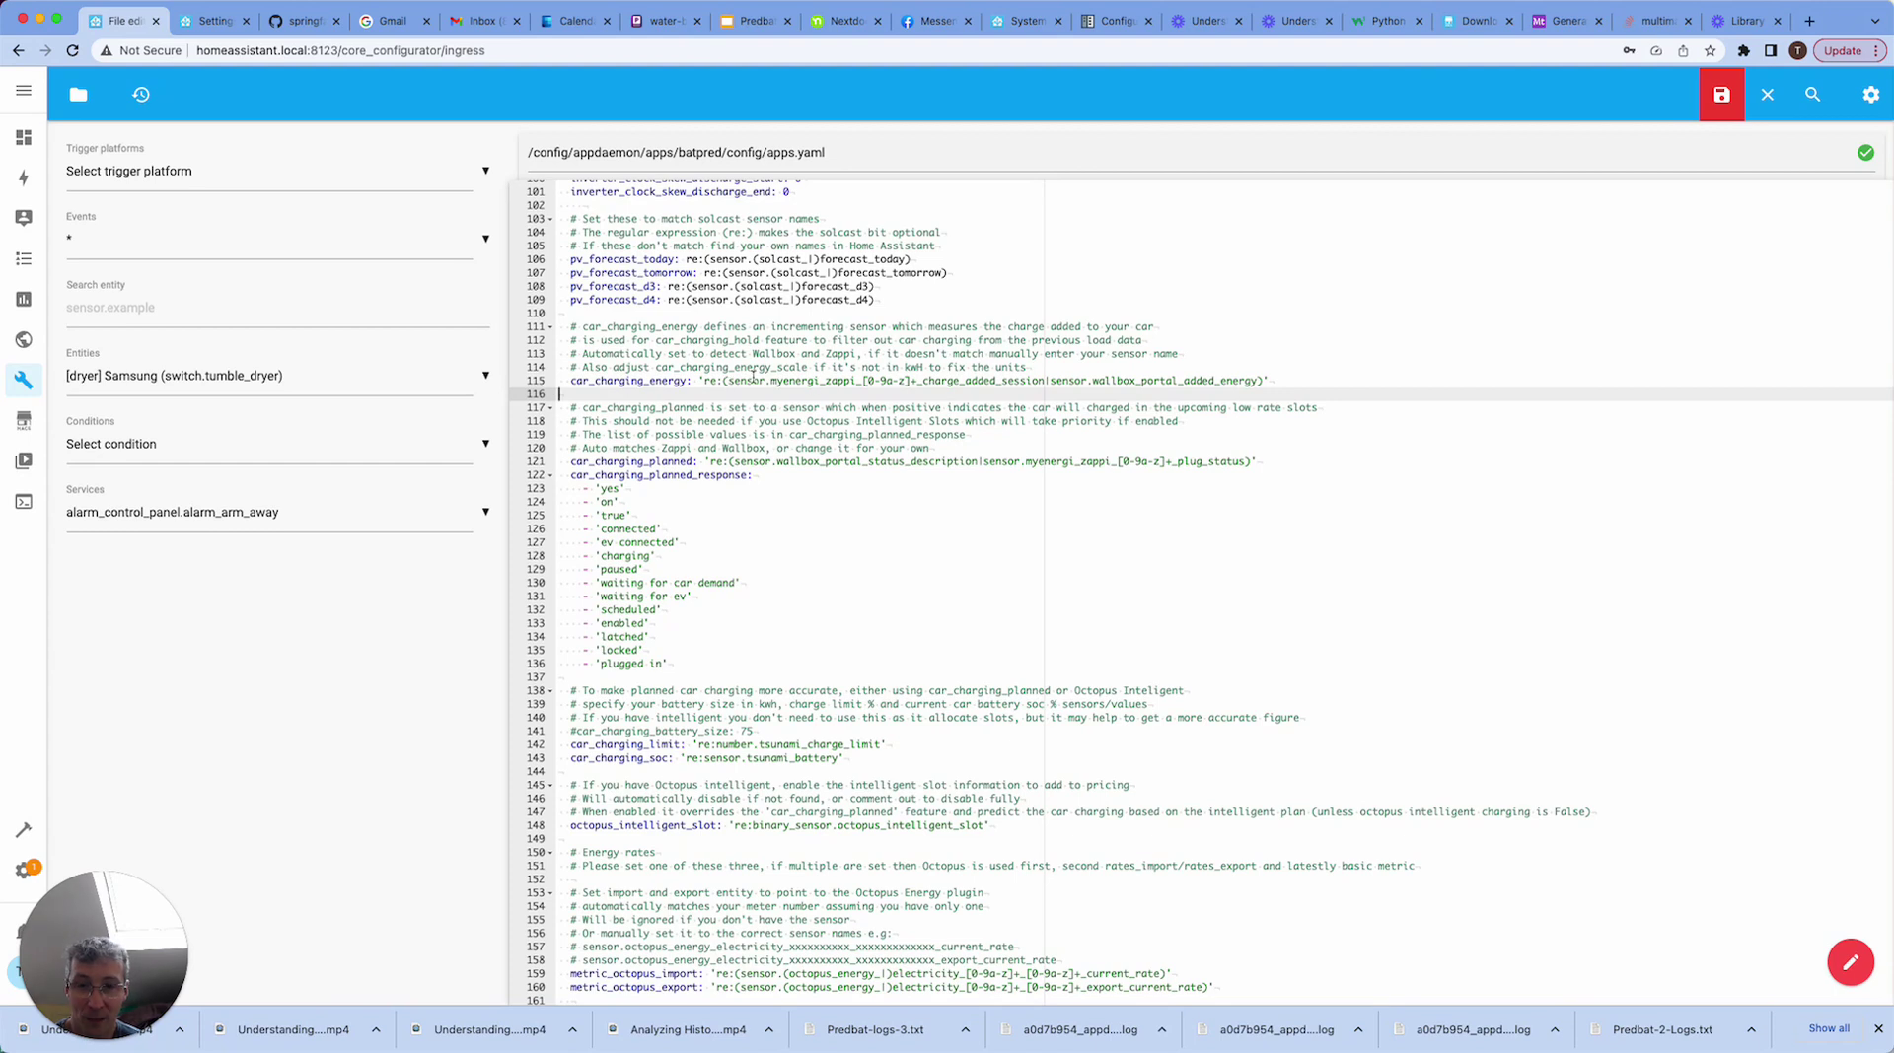
{"action": "left_click_drag", "start_coordinate": [735, 380], "coordinate": [979, 383]}
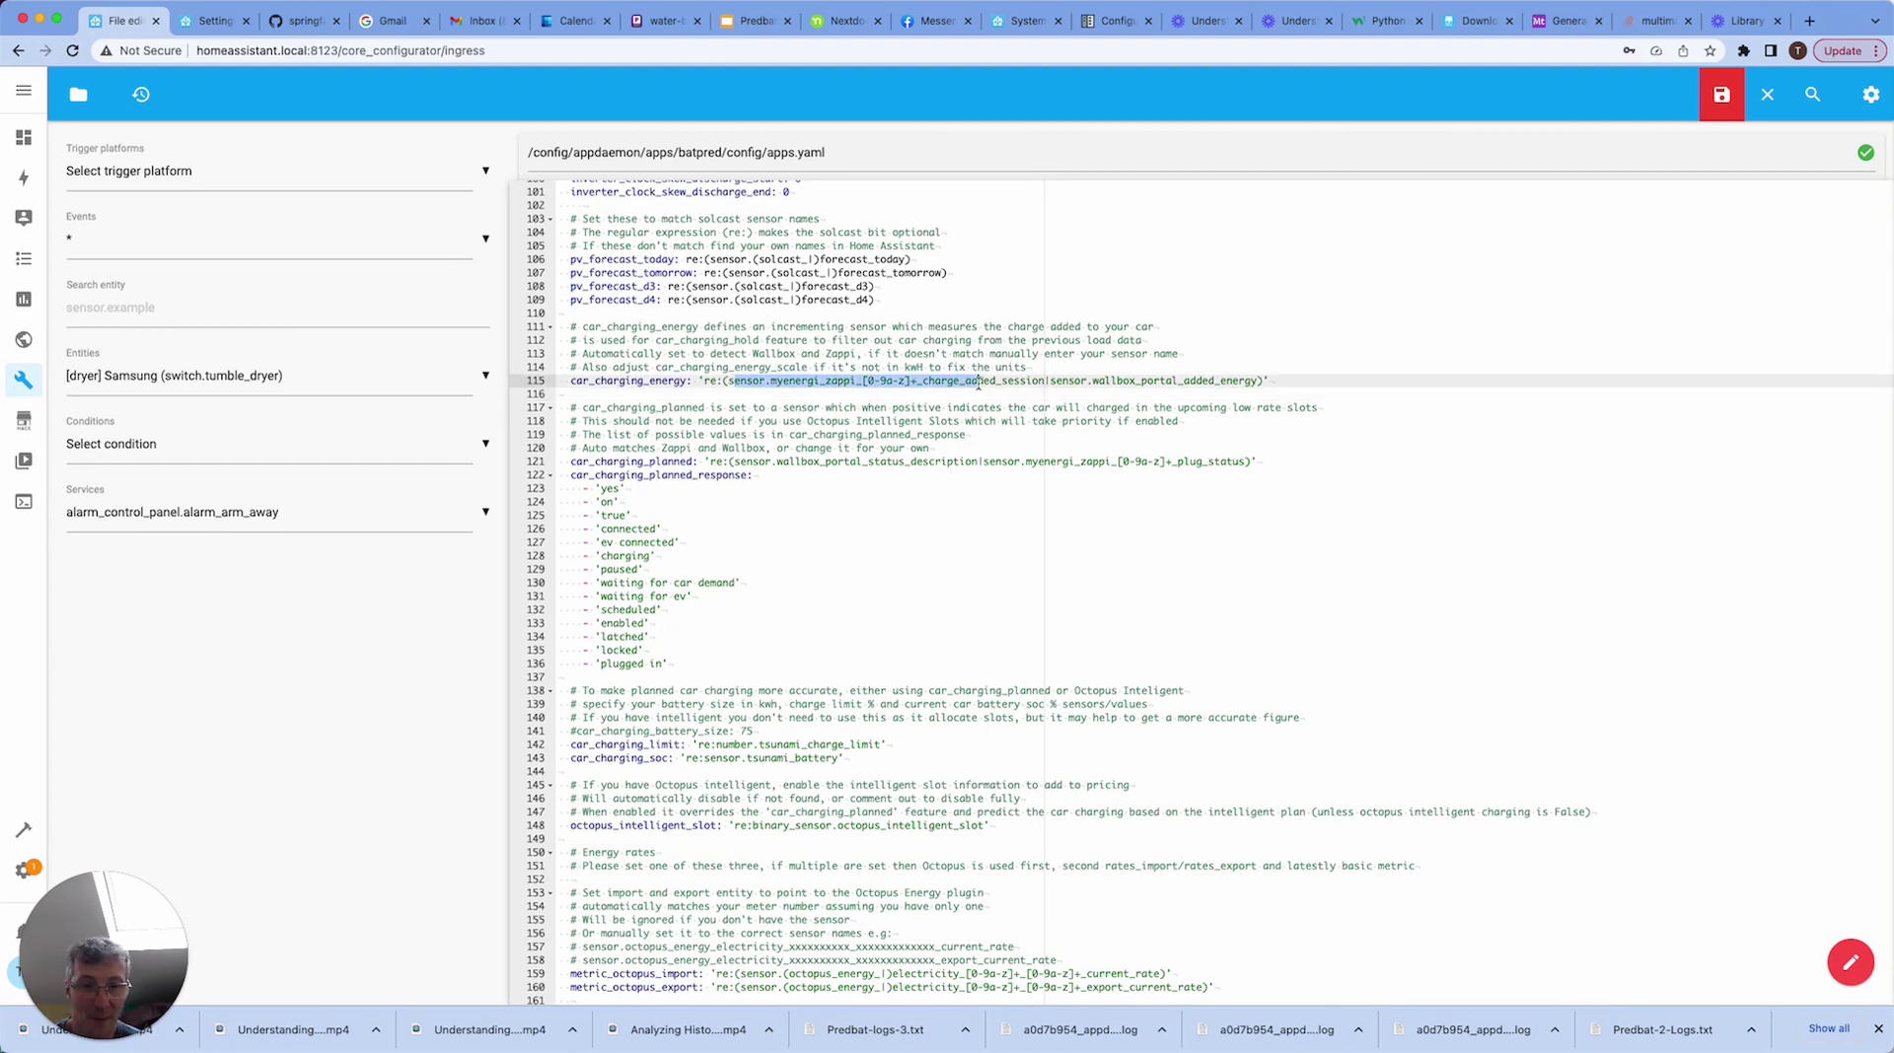
{"action": "left_click", "coordinate": [1093, 380]}
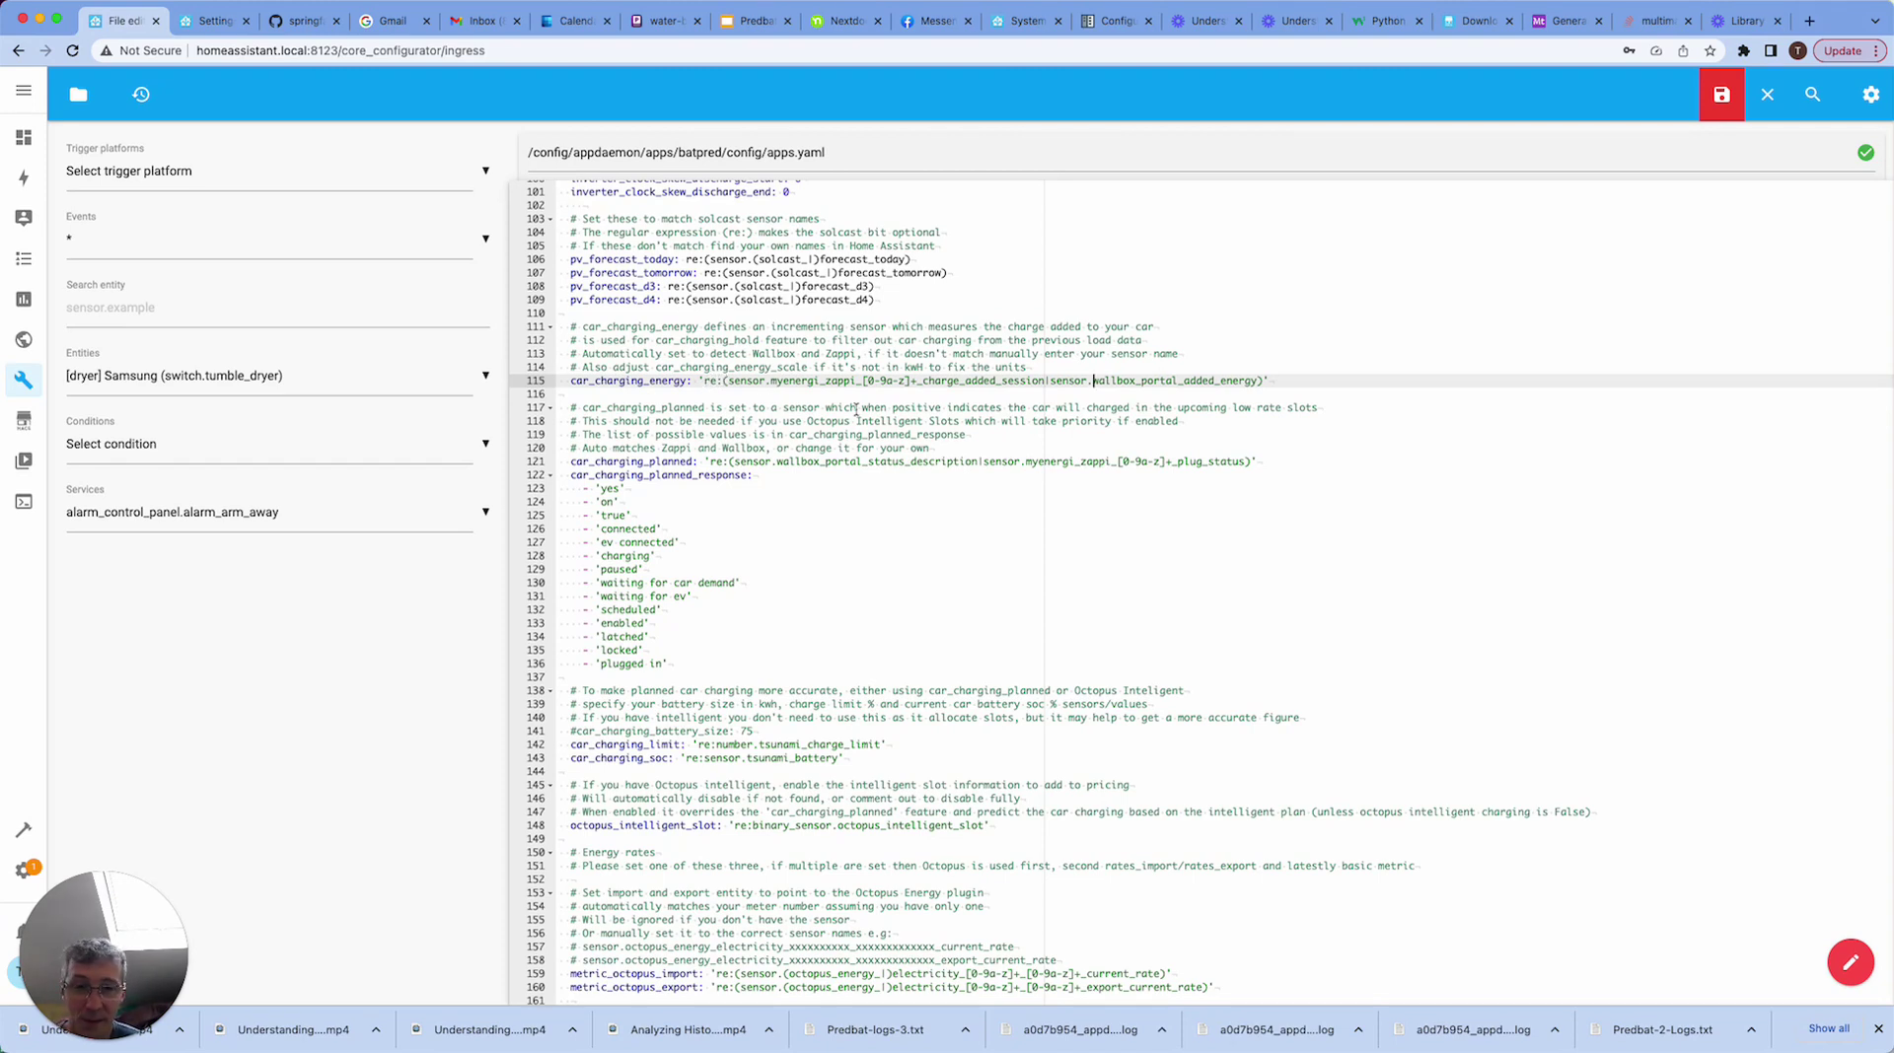
Step: Examine the car_charging_planned sensor, its accepted responses, and the car battery size, charge limit and soc entries
{"action": "scroll", "coordinate": [706, 379], "scroll_direction": "down", "scroll_amount": 2}
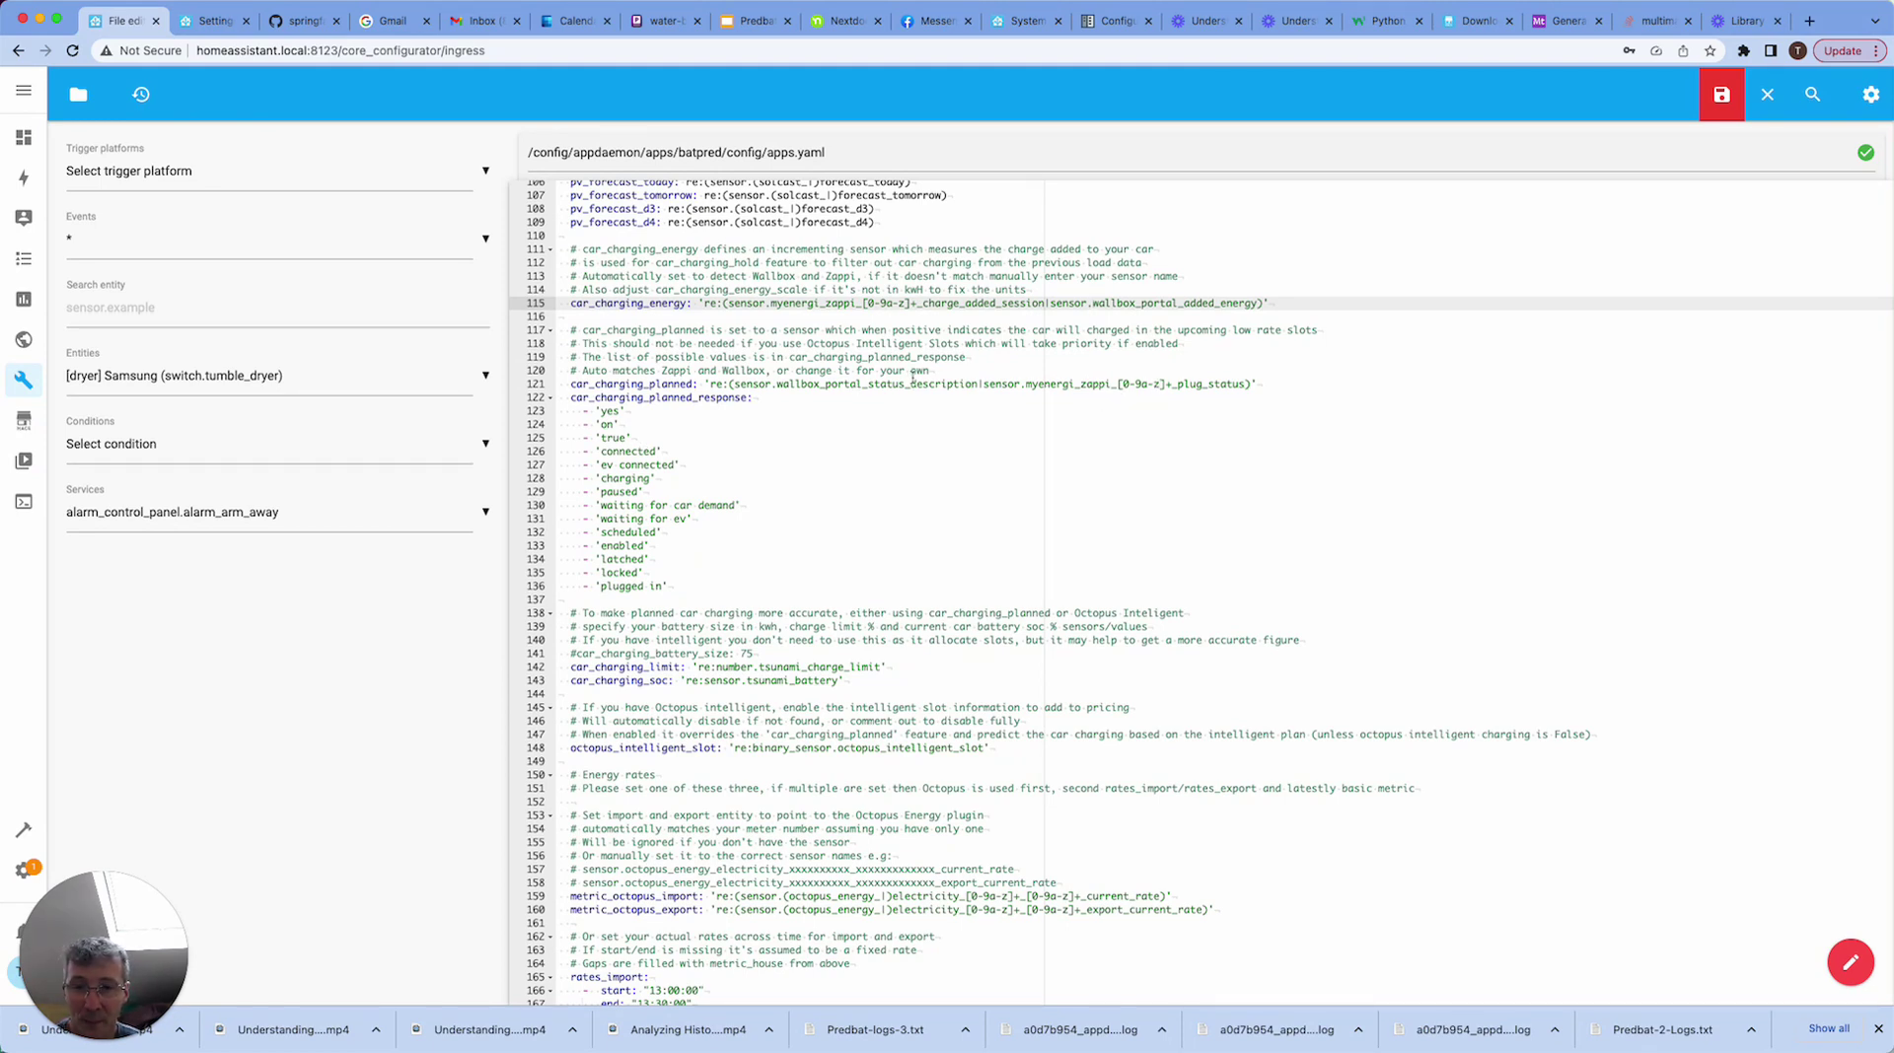
{"action": "scroll", "coordinate": [913, 374], "scroll_direction": "down", "scroll_amount": 3}
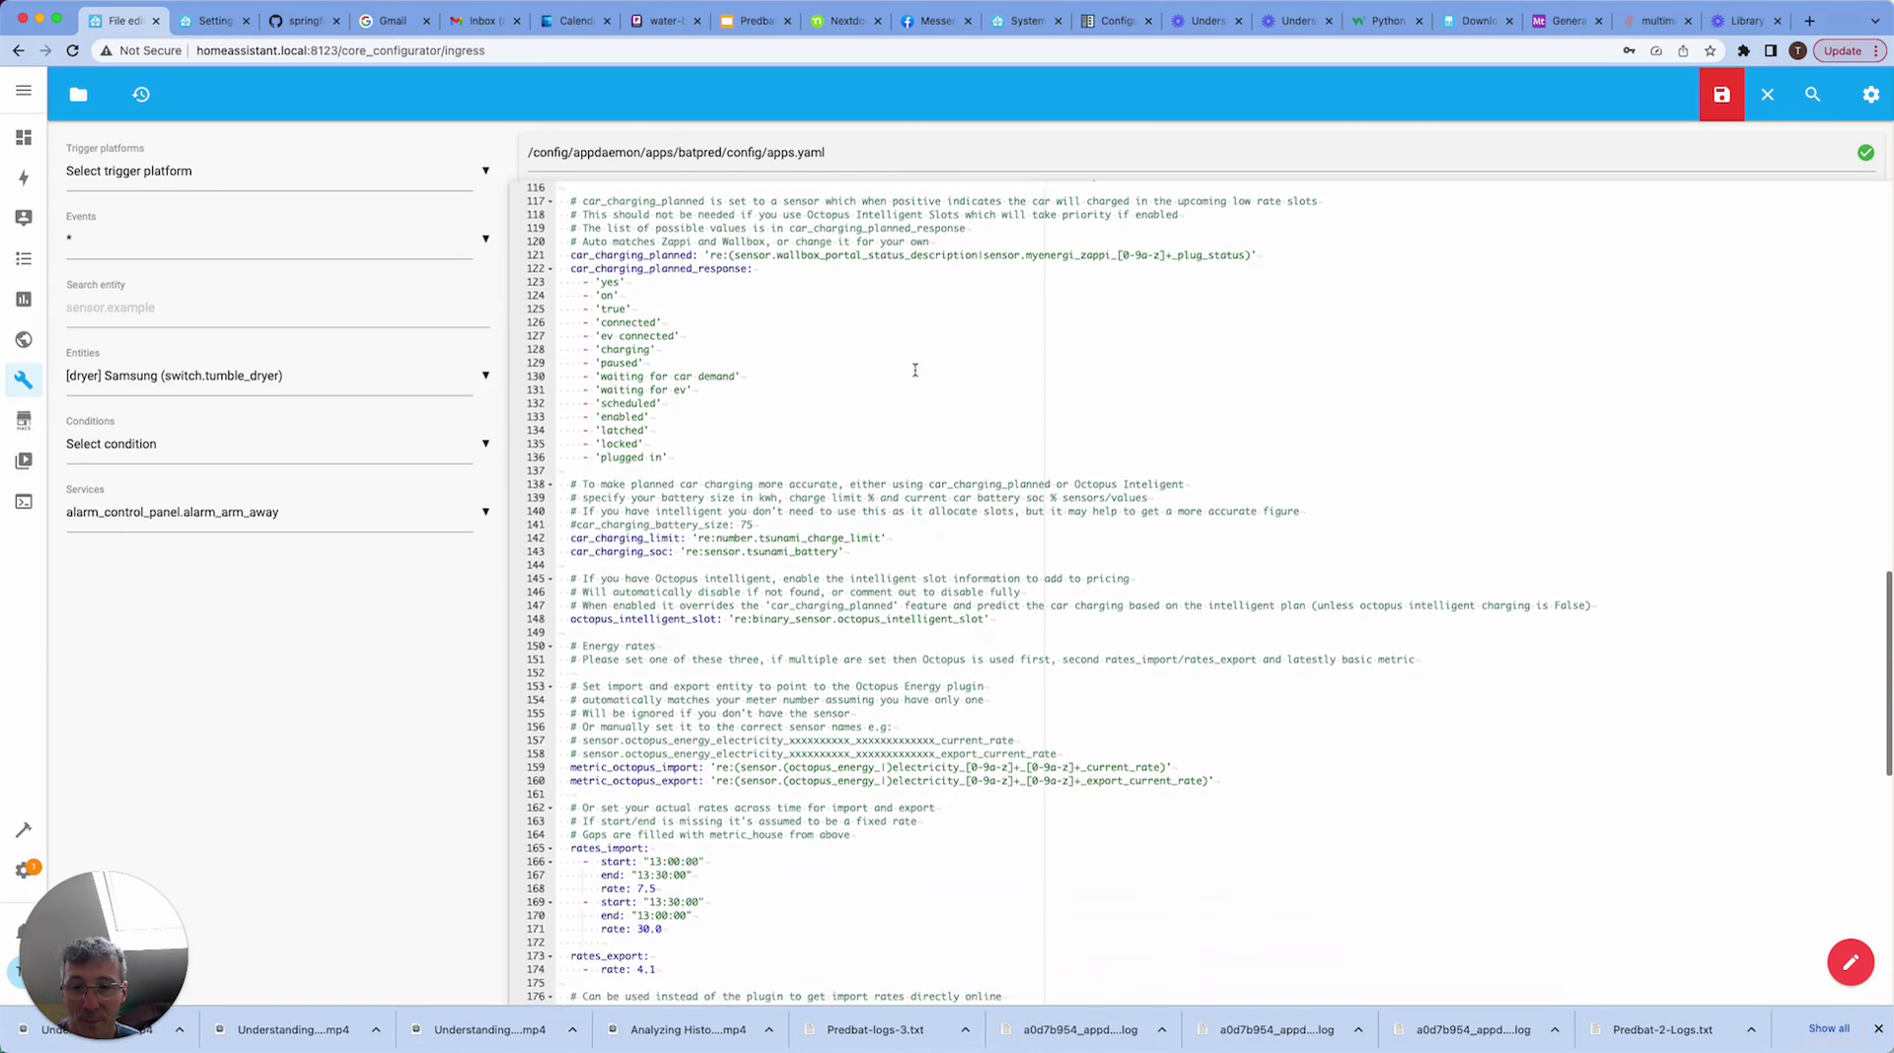
{"action": "scroll", "coordinate": [916, 370], "scroll_direction": "down", "scroll_amount": 4}
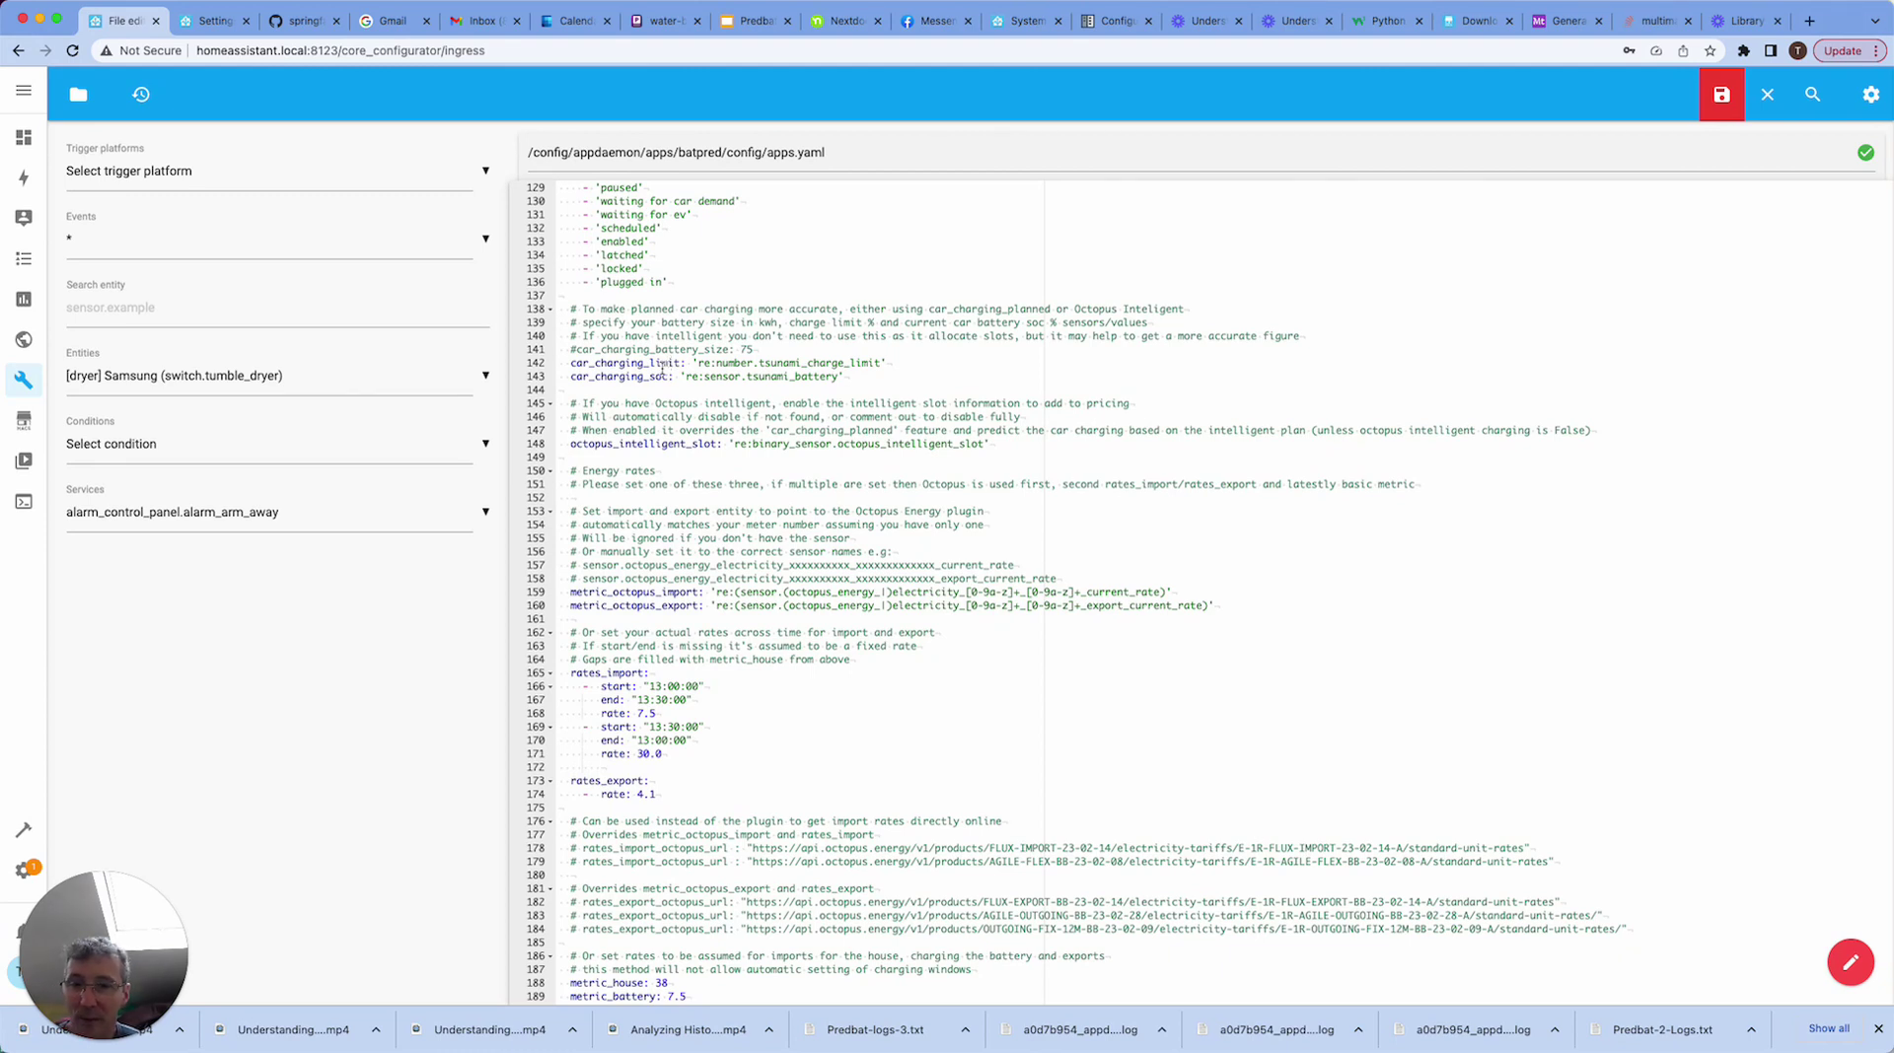
{"action": "double_click", "coordinate": [698, 351]}
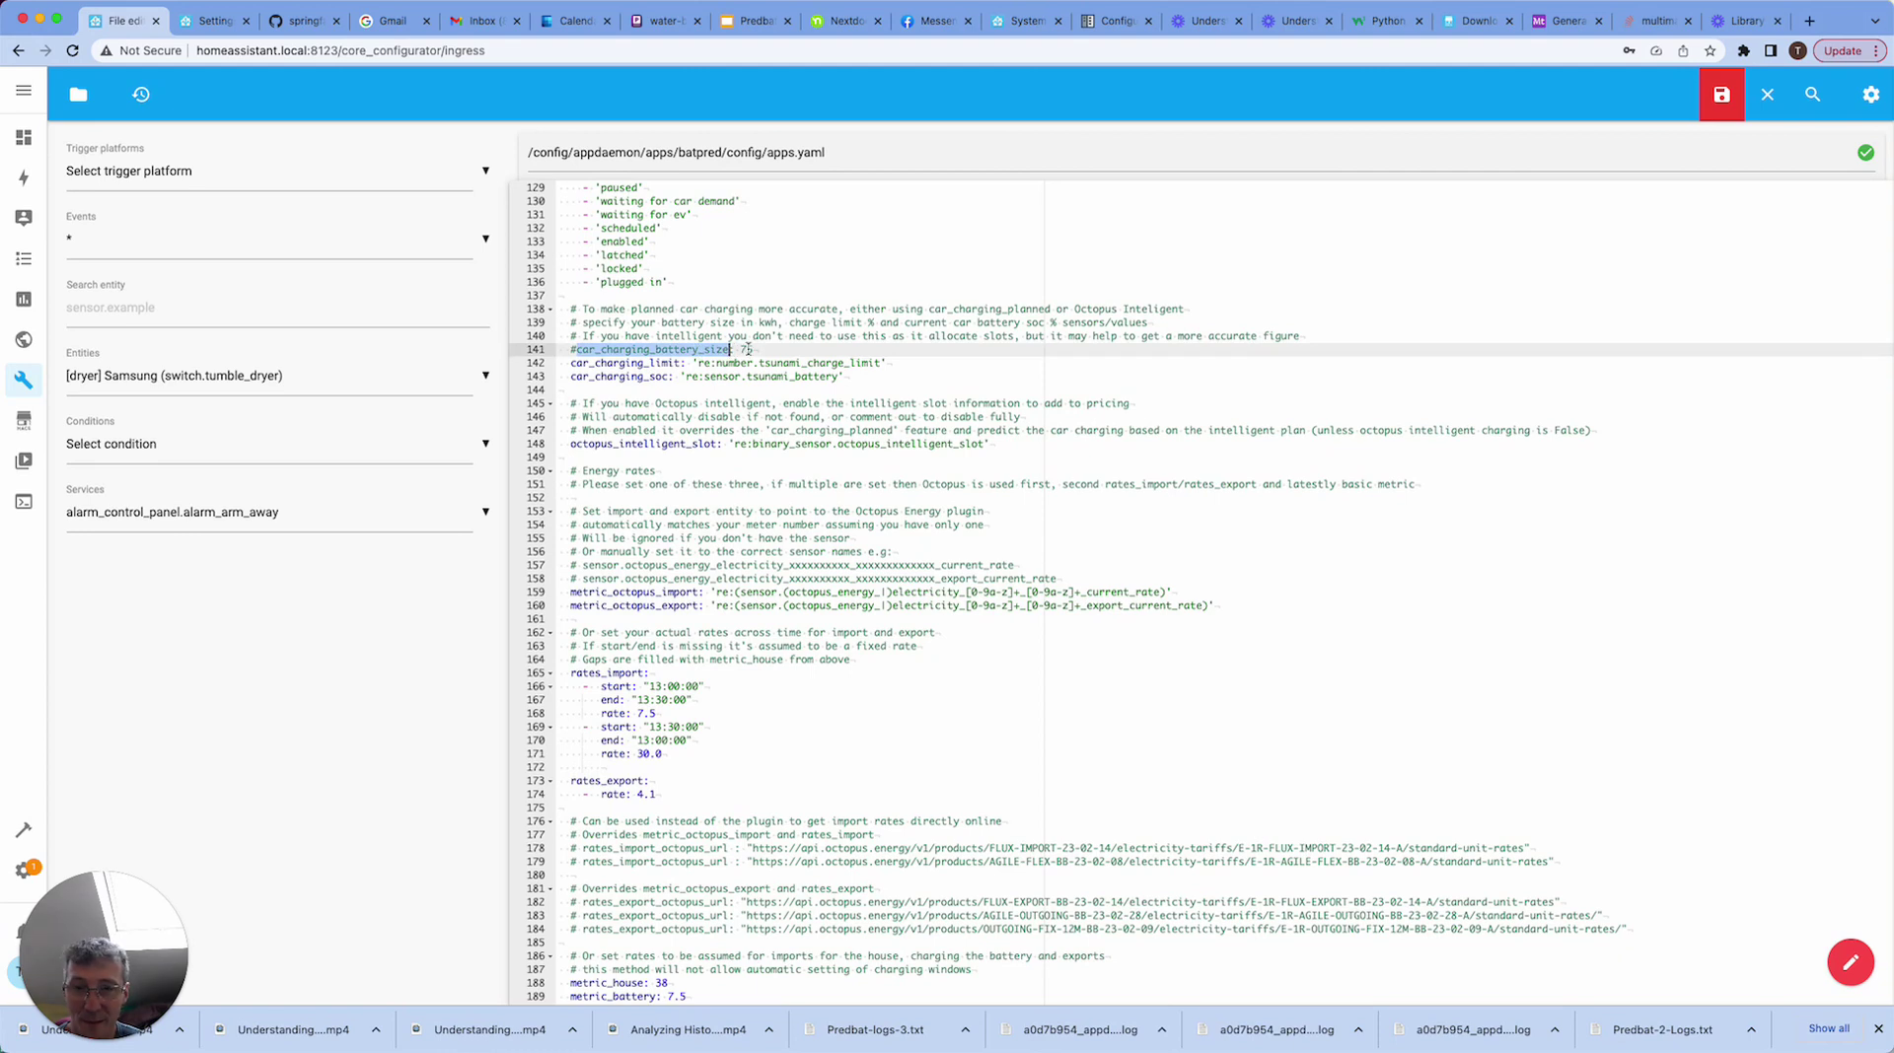
{"action": "key", "text": "End"}
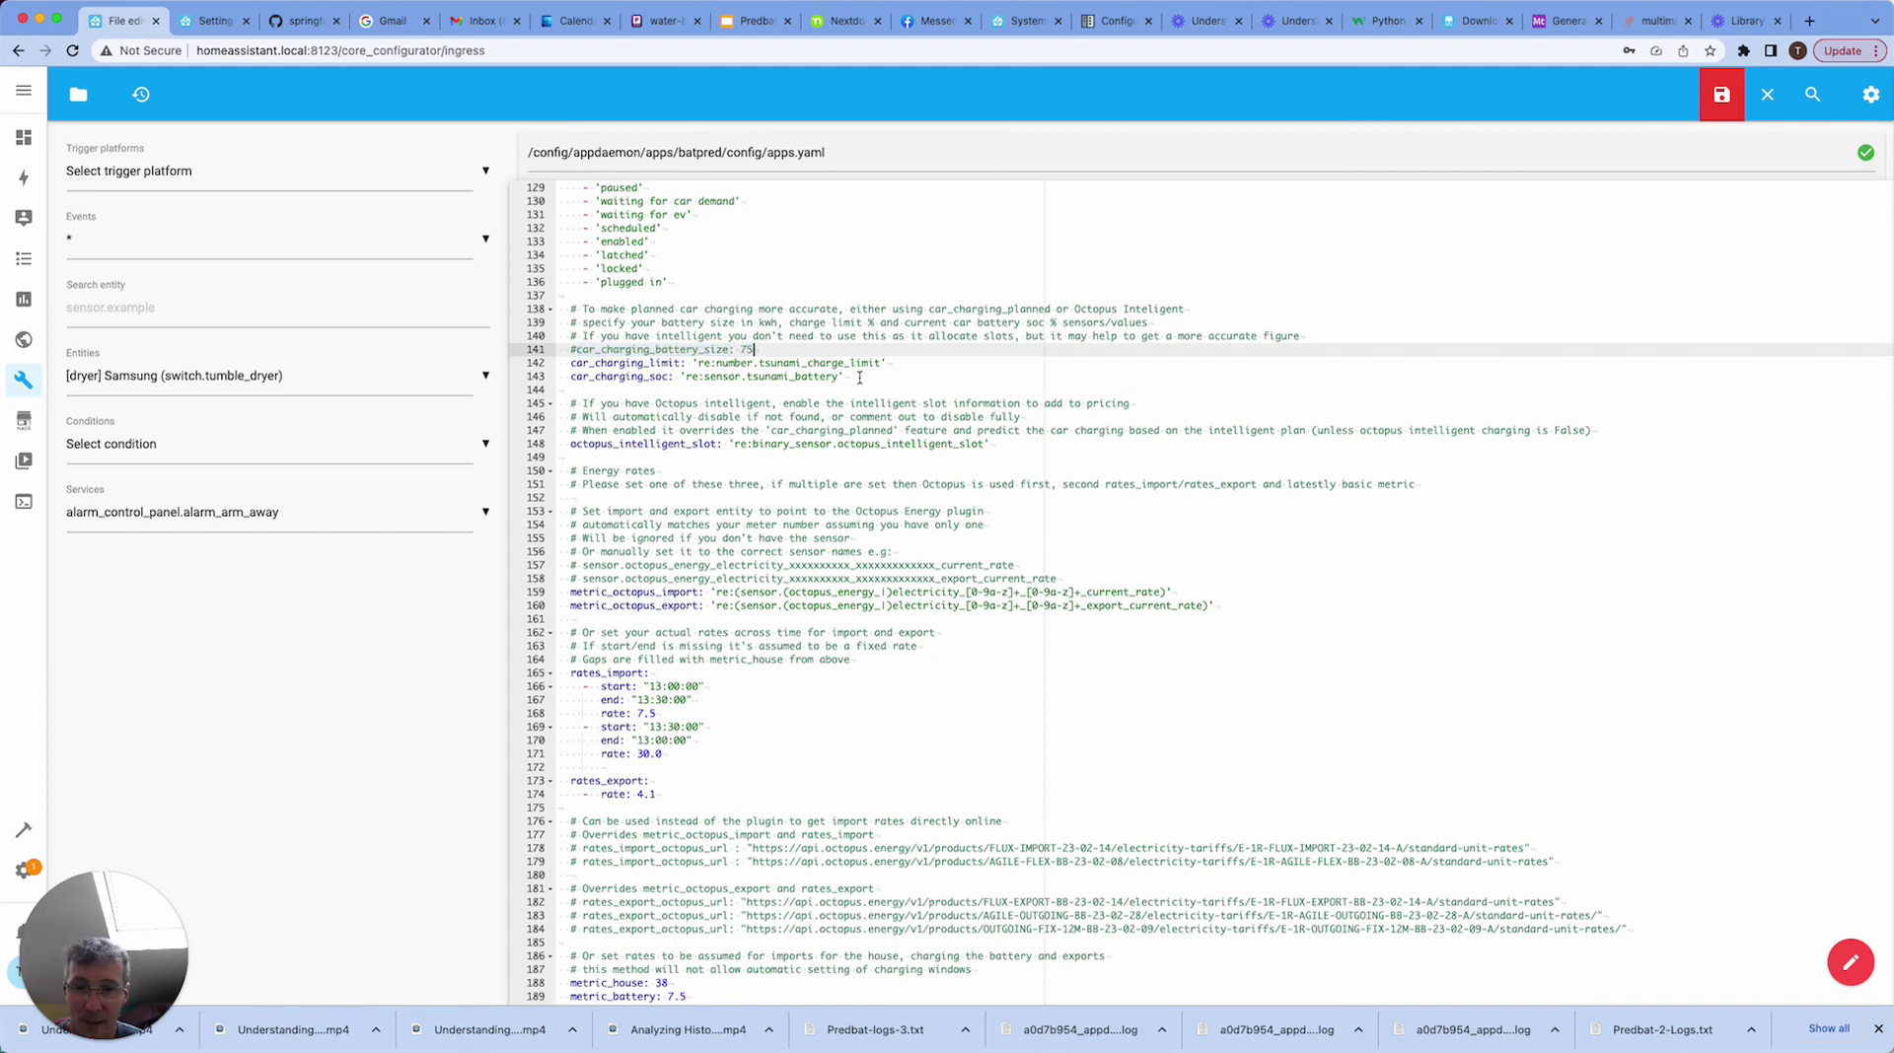
Step: Examine the octopus_intelligent_slot setting and the binary sensor it points to
{"action": "scroll", "coordinate": [859, 378], "scroll_direction": "up", "scroll_amount": 2}
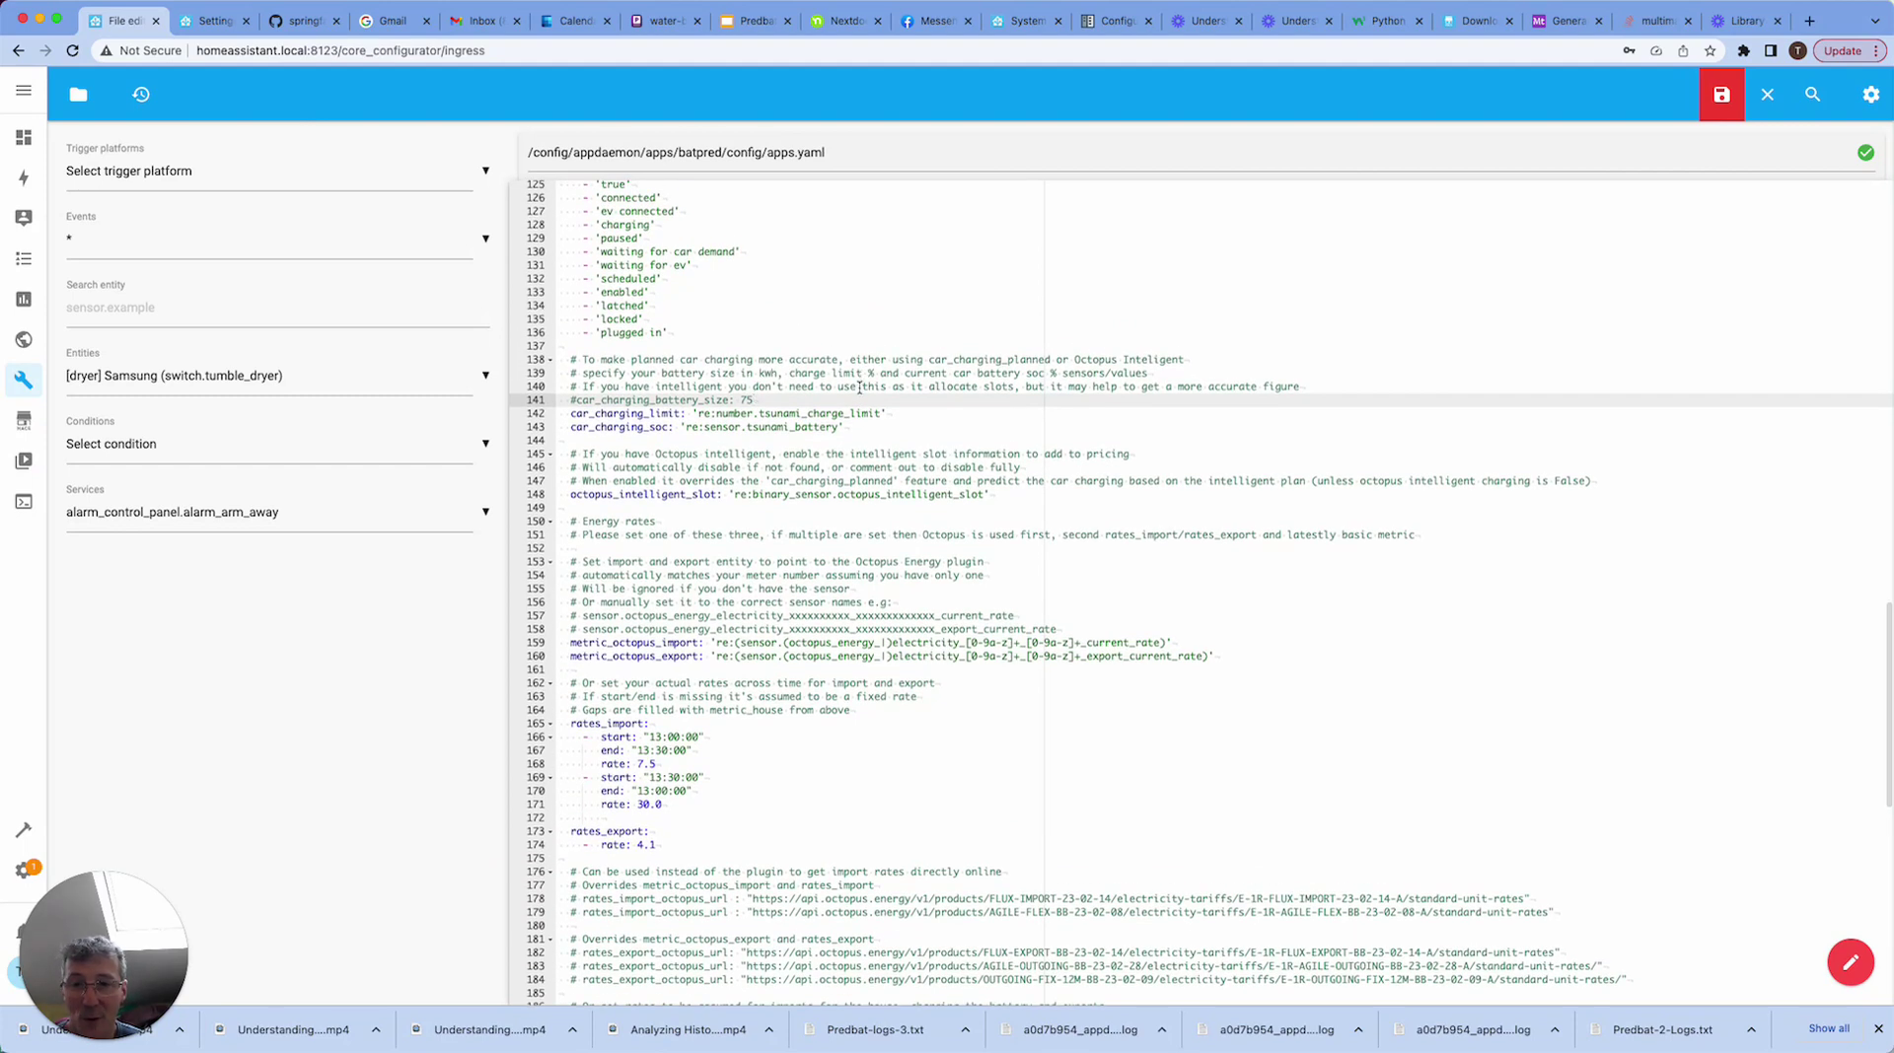
{"action": "double_click", "coordinate": [622, 495]}
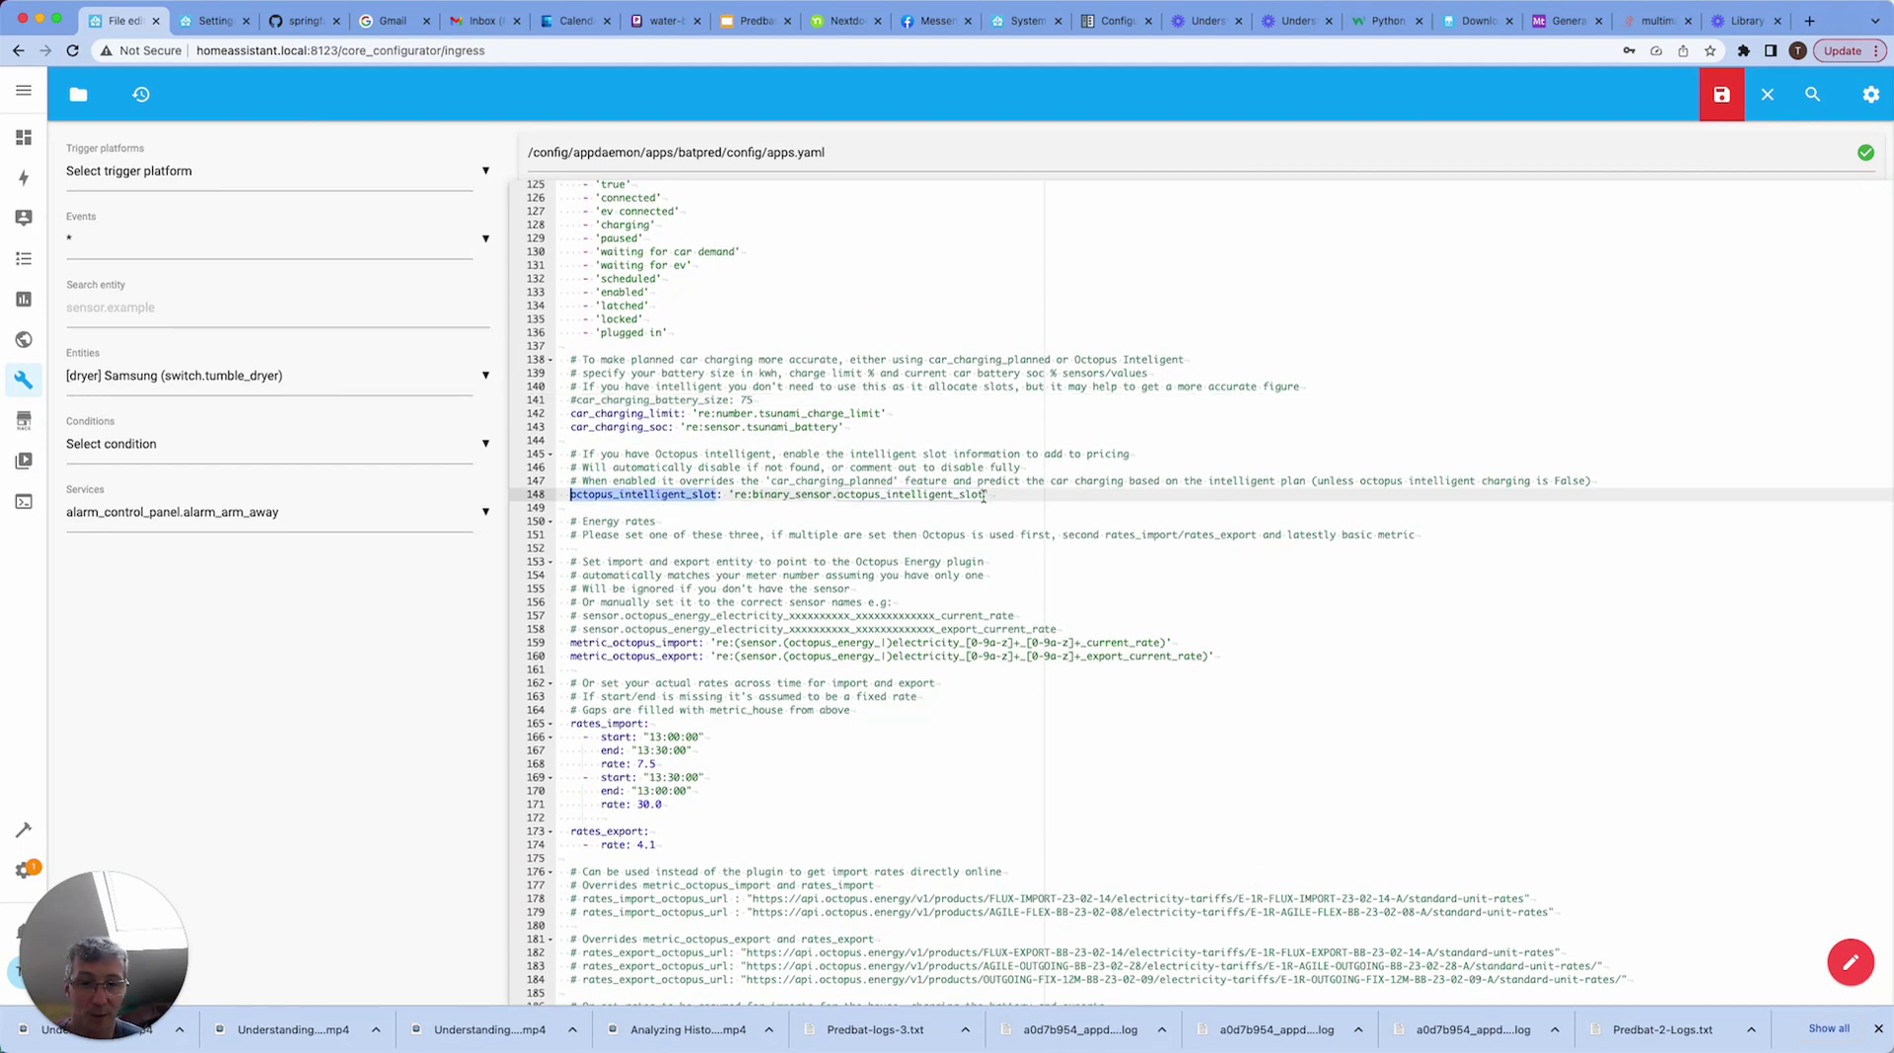
{"action": "left_click_drag", "start_coordinate": [983, 496], "coordinate": [778, 495]}
{"action": "scroll", "coordinate": [768, 472], "scroll_direction": "up", "scroll_amount": 2}
{"action": "scroll", "coordinate": [802, 499], "scroll_direction": "down", "scroll_amount": 3}
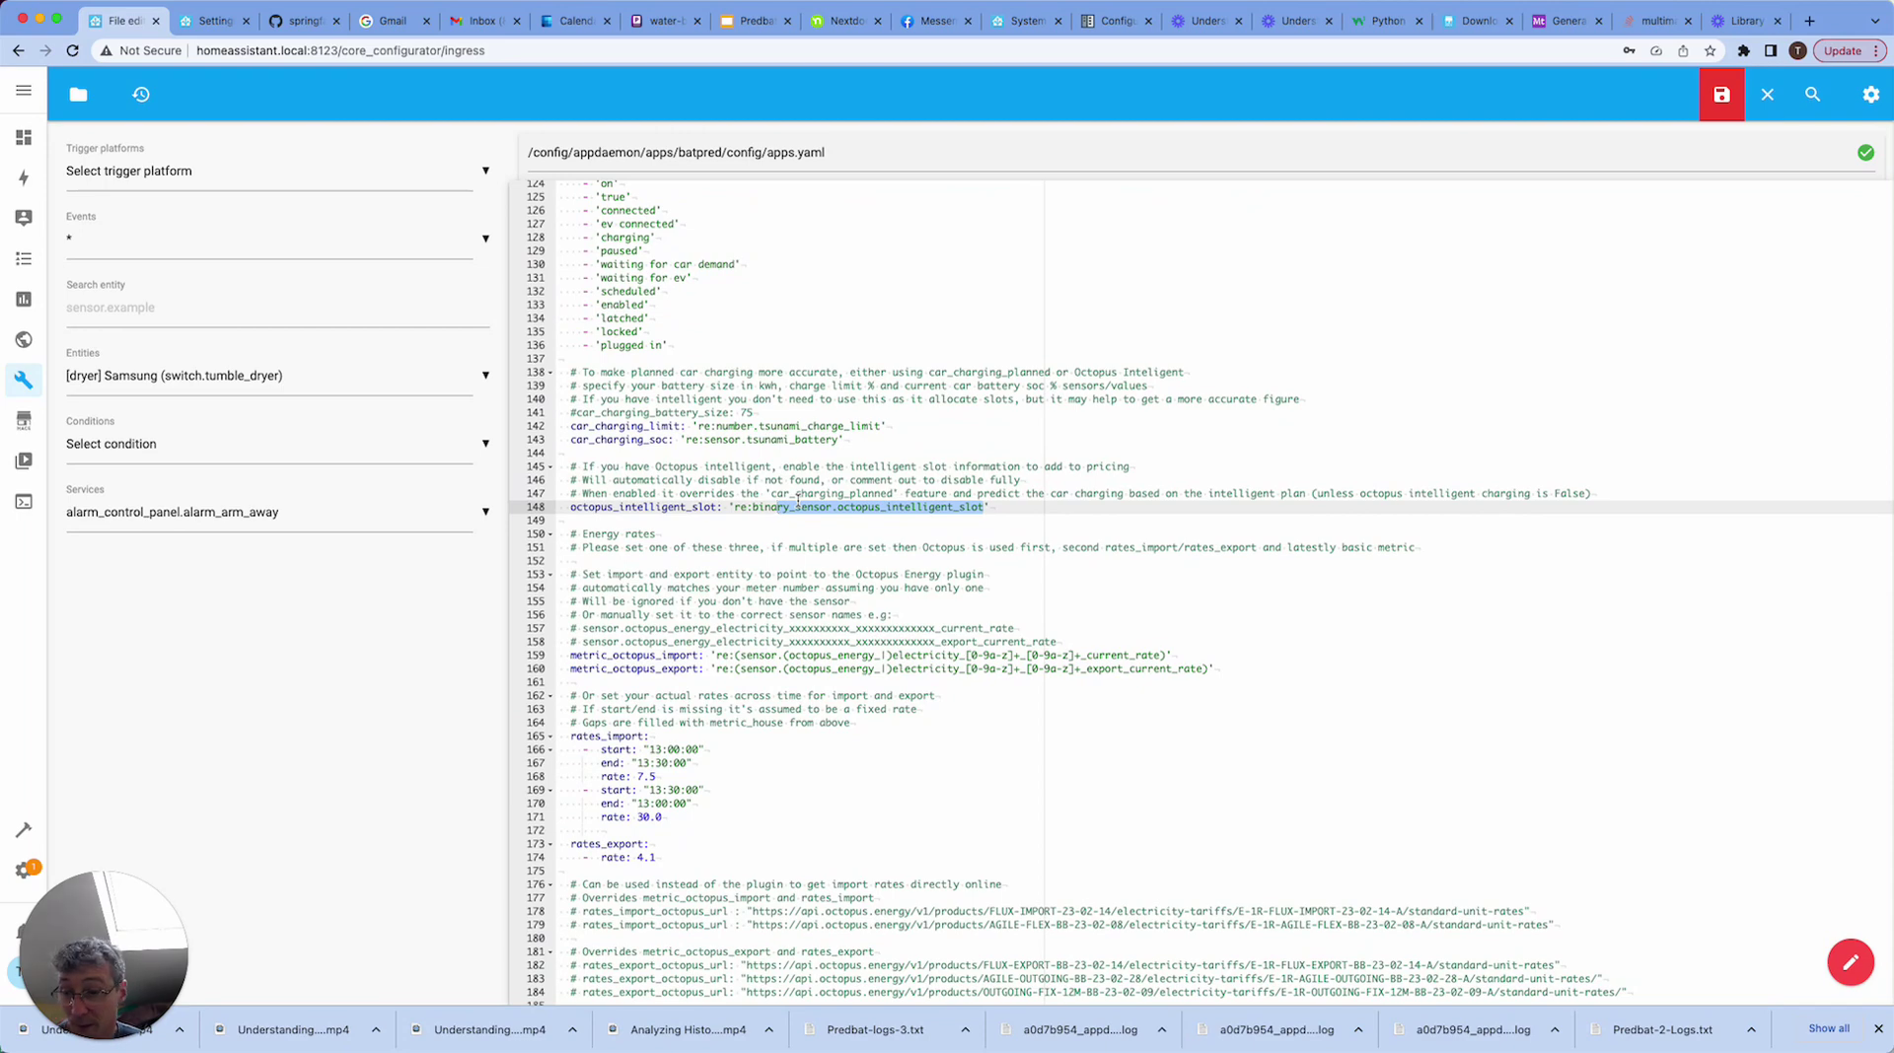
Step: Examine the energy rates section, covering the Octopus import and export sensors and the manual rates_import and rates_export entries
{"action": "scroll", "coordinate": [804, 493], "scroll_direction": "down", "scroll_amount": 3}
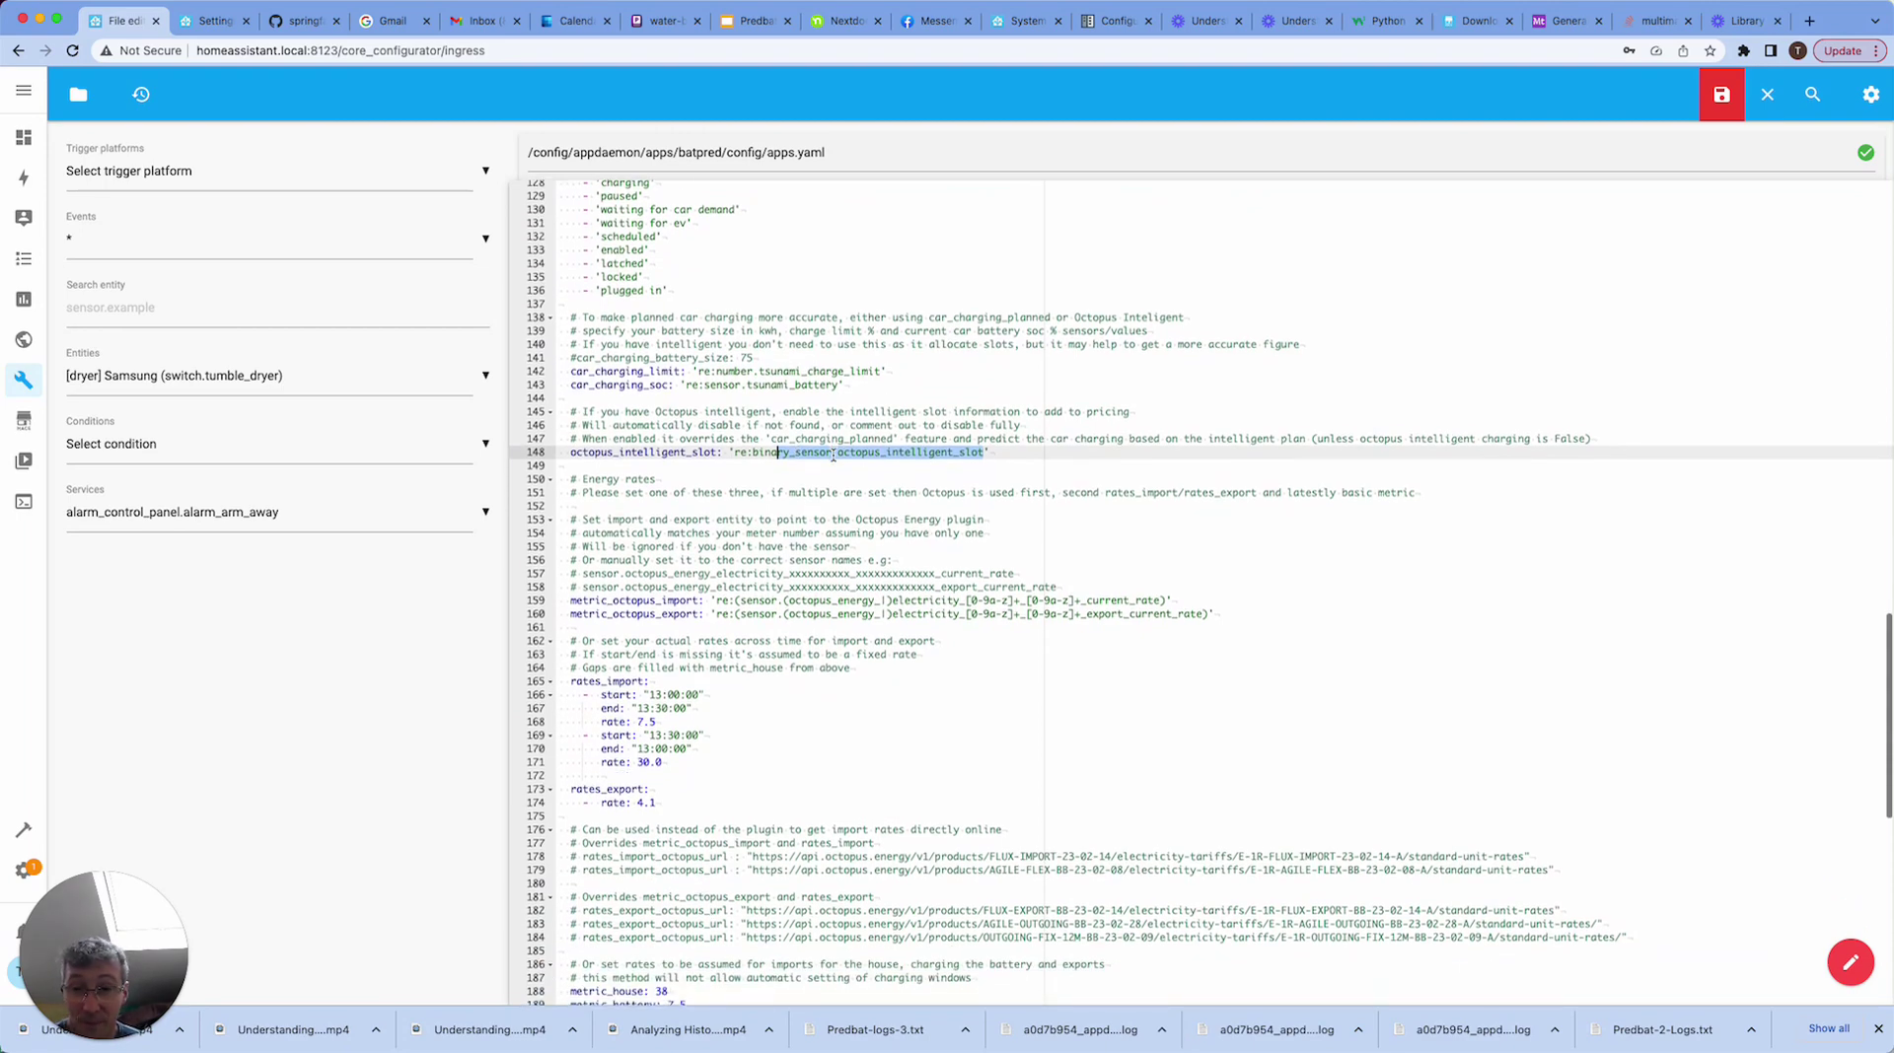
{"action": "scroll", "coordinate": [834, 454], "scroll_direction": "down", "scroll_amount": 5}
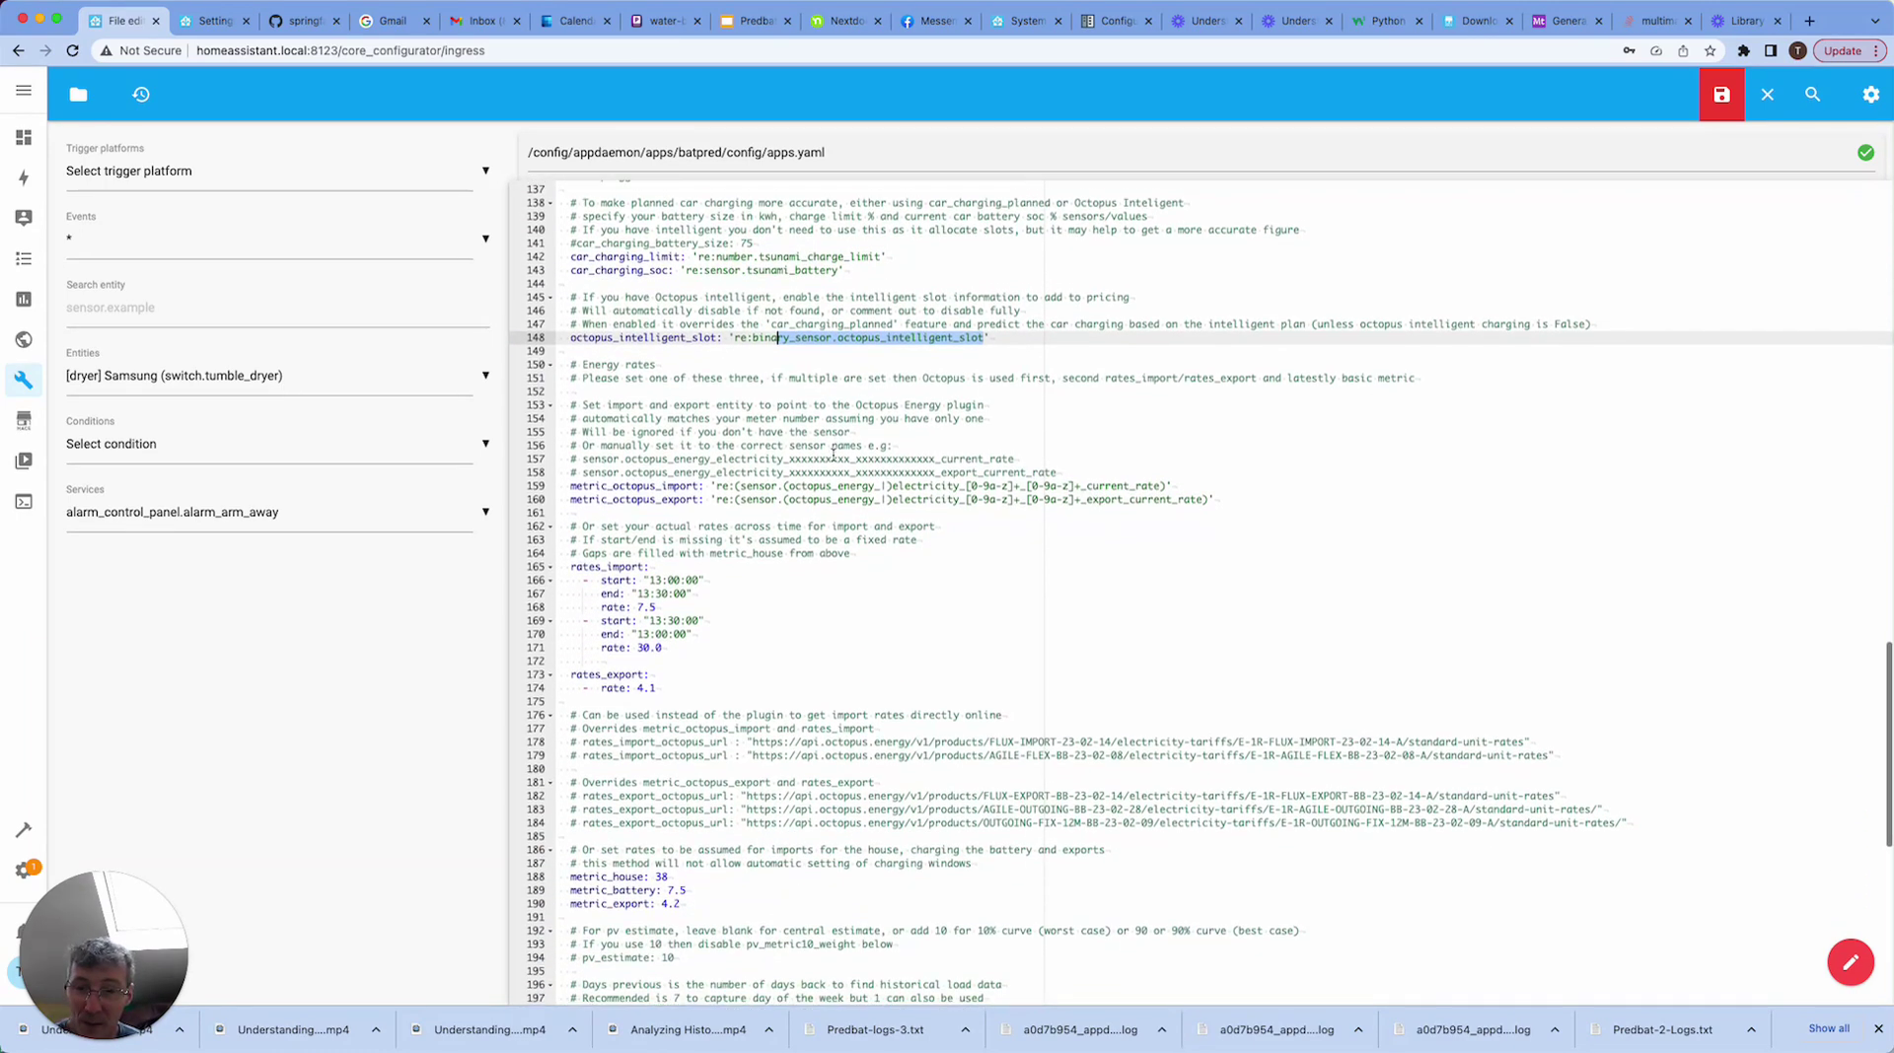
{"action": "scroll", "coordinate": [735, 450], "scroll_direction": "down", "scroll_amount": 3}
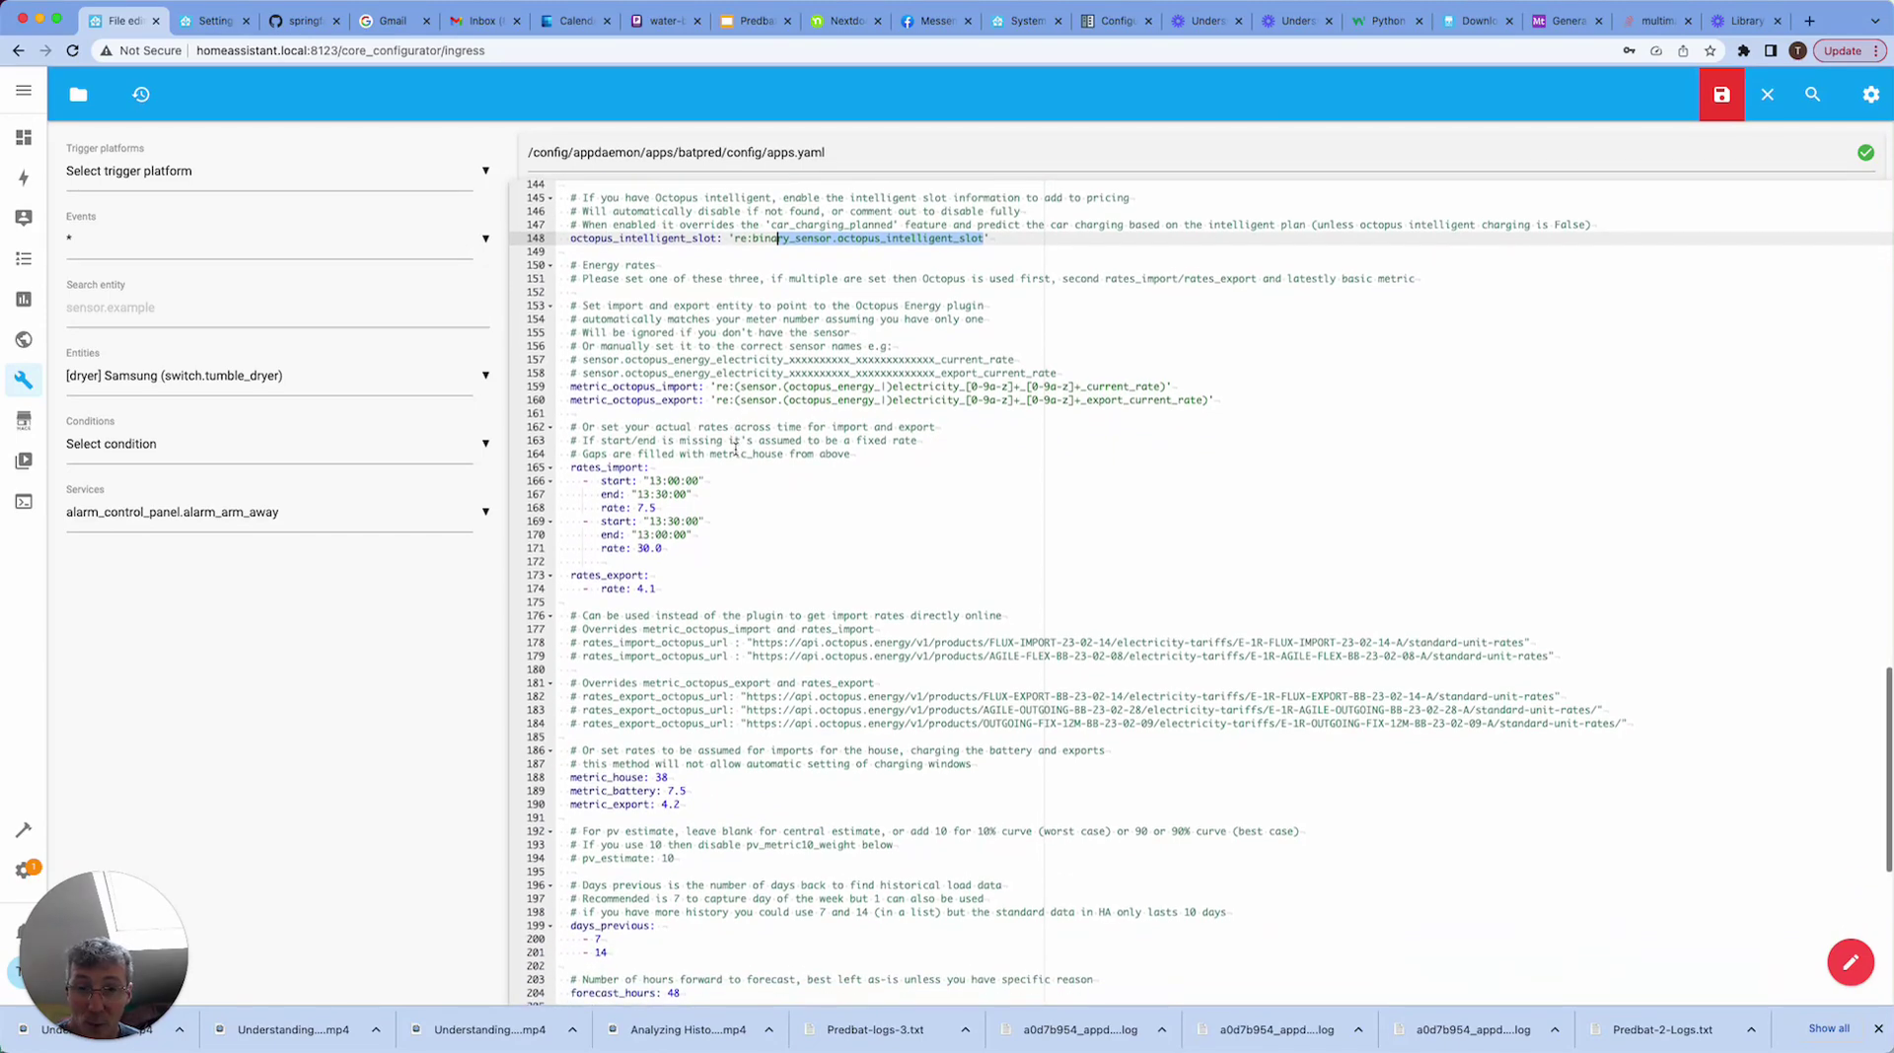
{"action": "scroll", "coordinate": [735, 450], "scroll_direction": "down", "scroll_amount": 1}
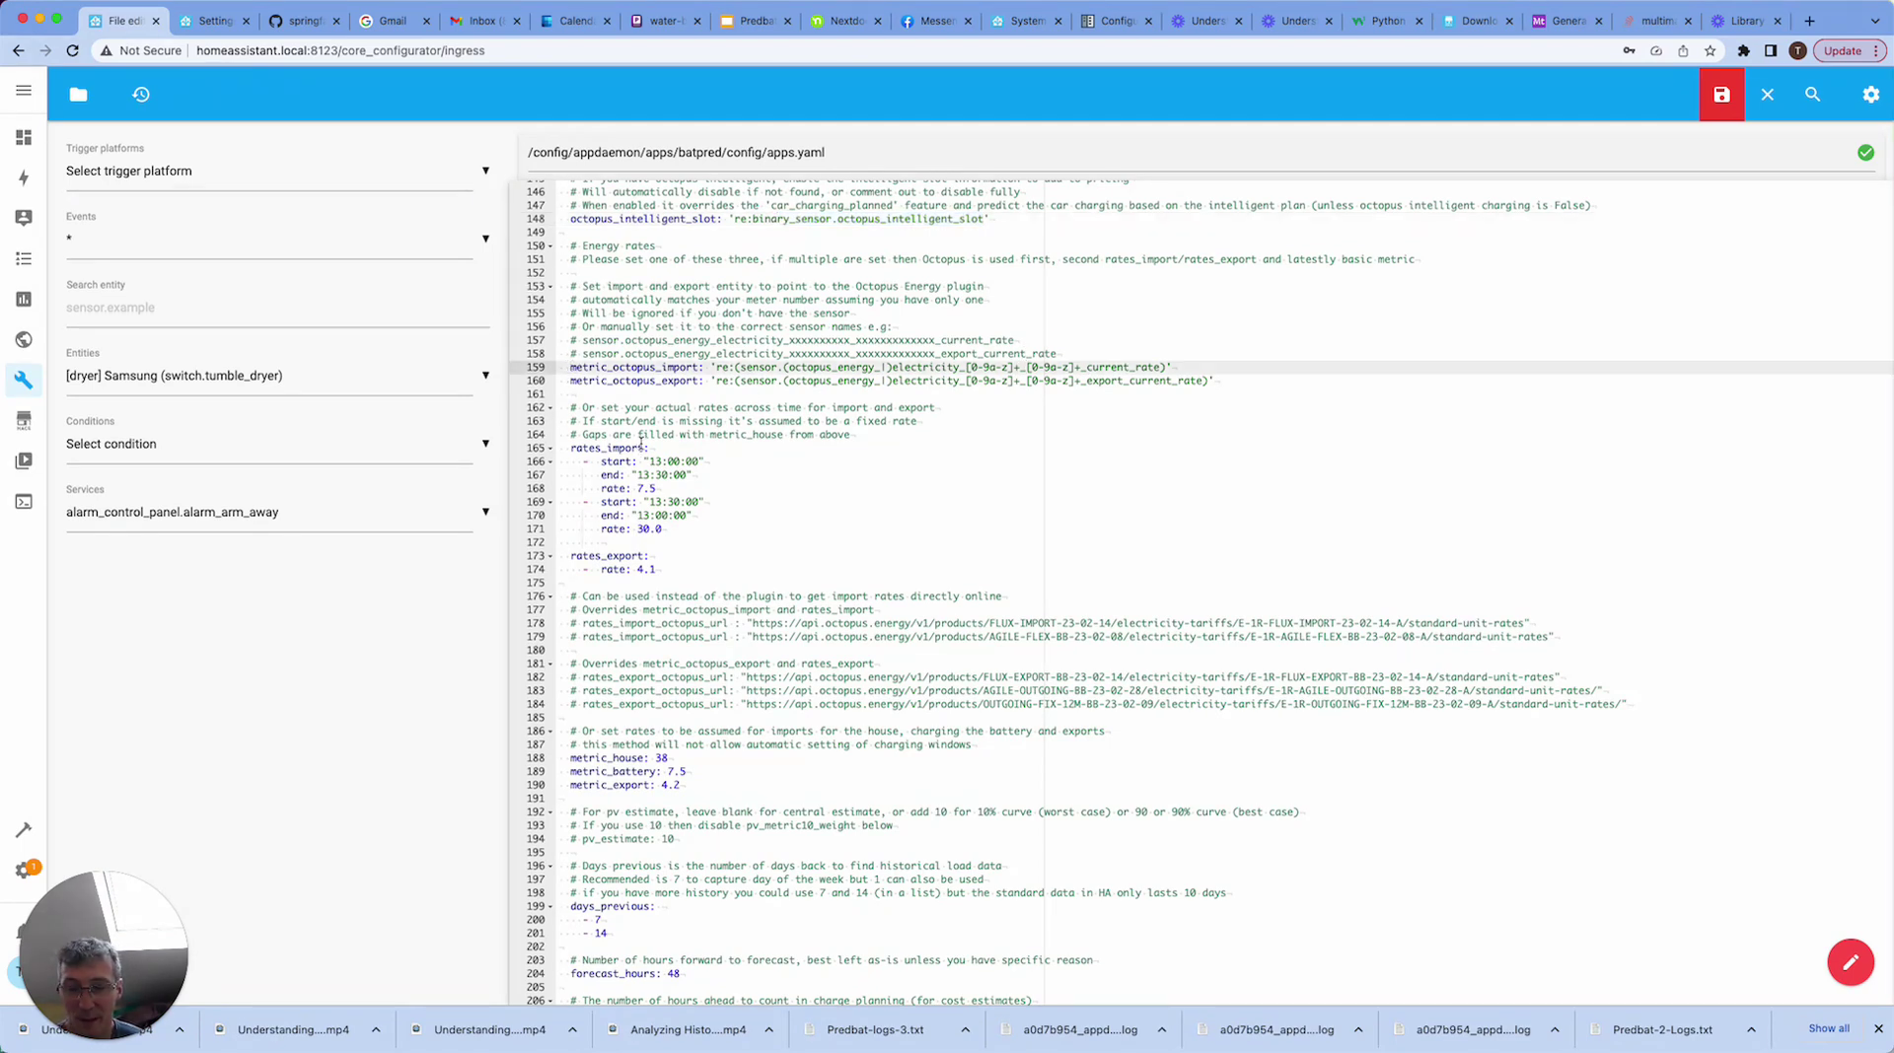
{"action": "left_click_drag", "start_coordinate": [583, 448], "coordinate": [663, 531]}
{"action": "left_click", "coordinate": [662, 529]}
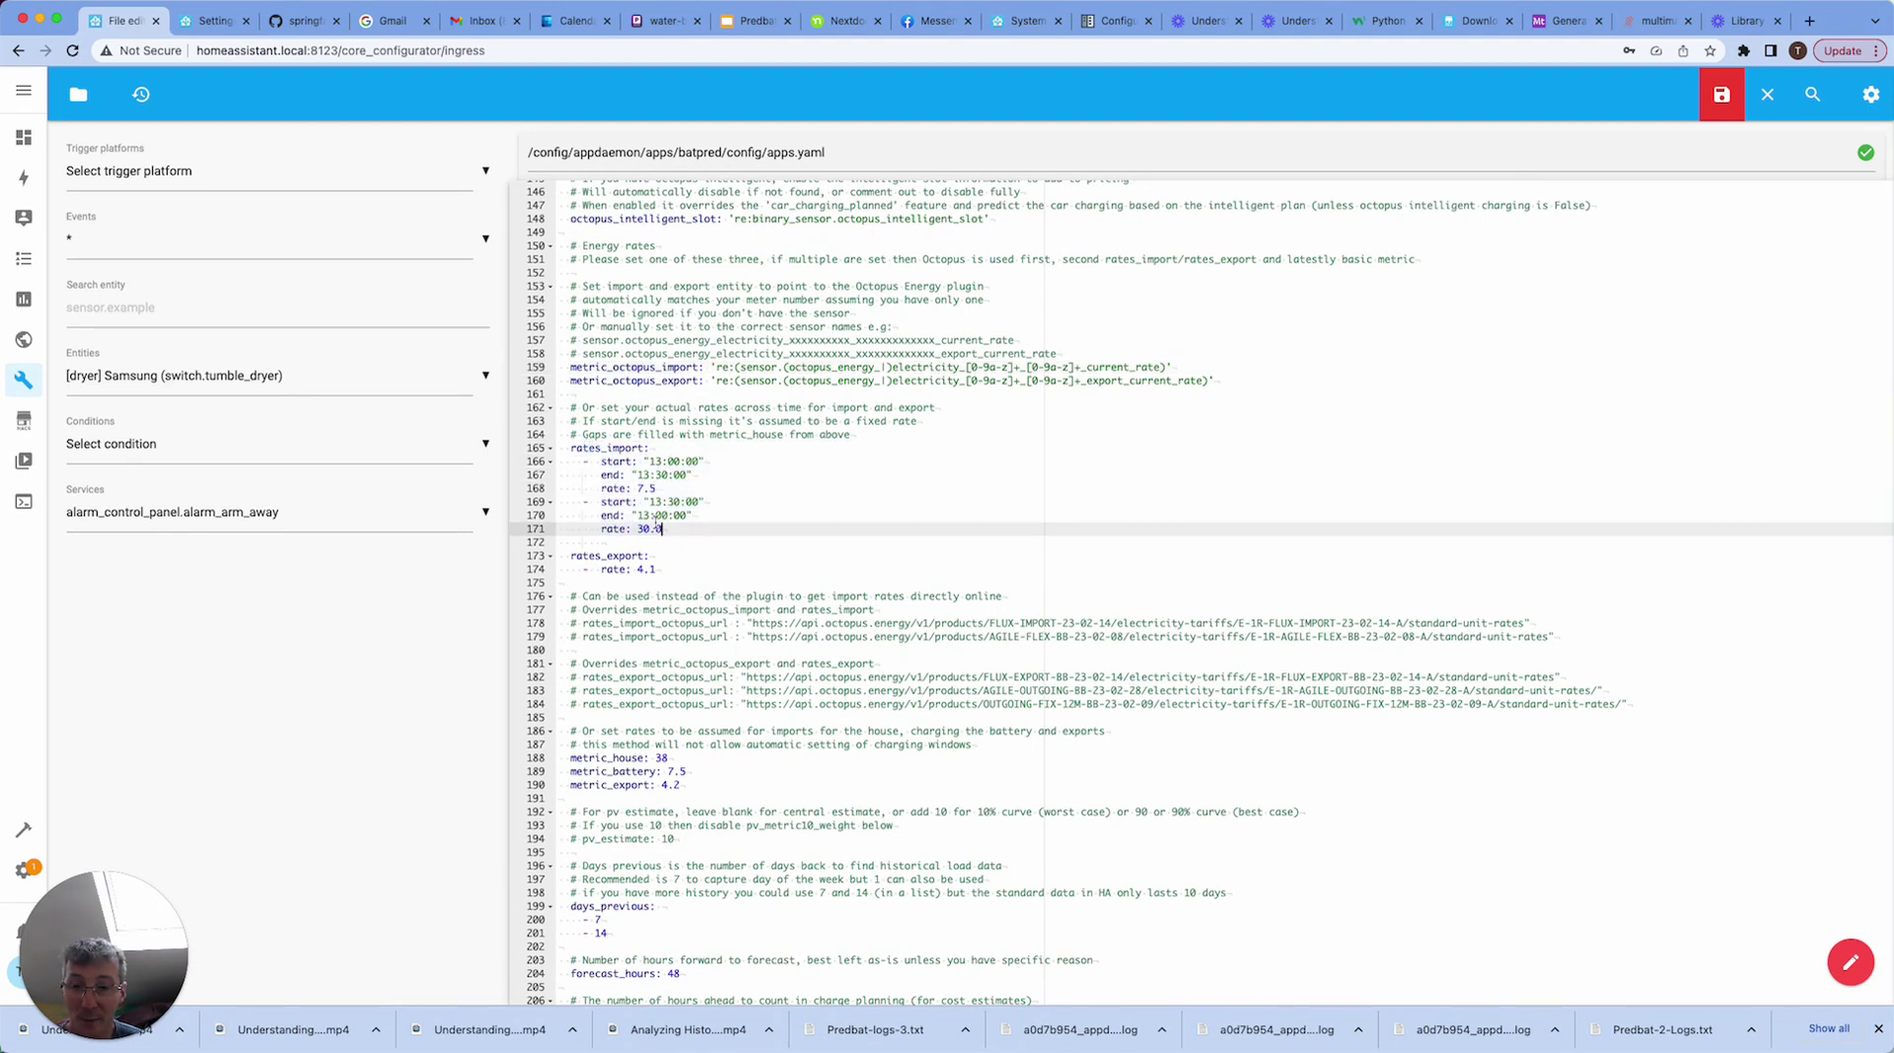
{"action": "left_click", "coordinate": [667, 570]}
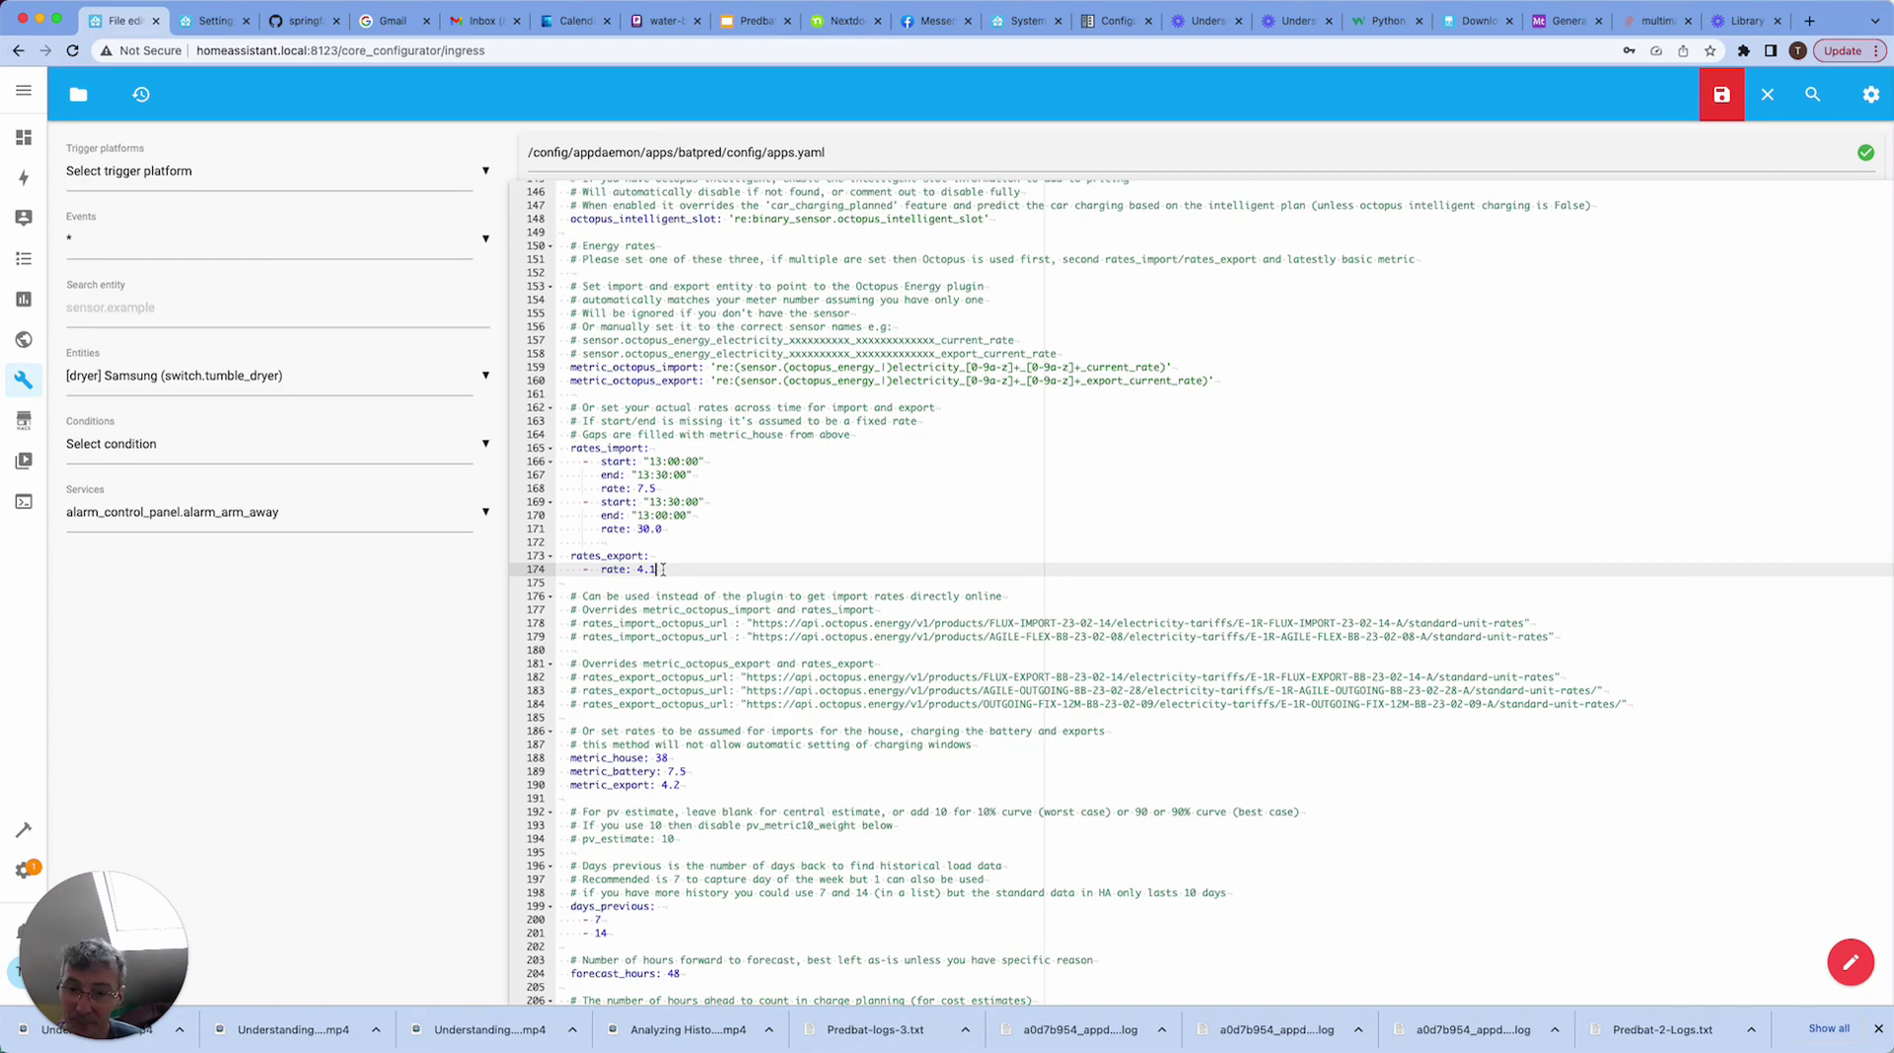
Step: Examine the metric rates, the days_previous list and the forecast_hours and forecast_plan_hours settings
{"action": "scroll", "coordinate": [663, 570], "scroll_direction": "down", "scroll_amount": 5}
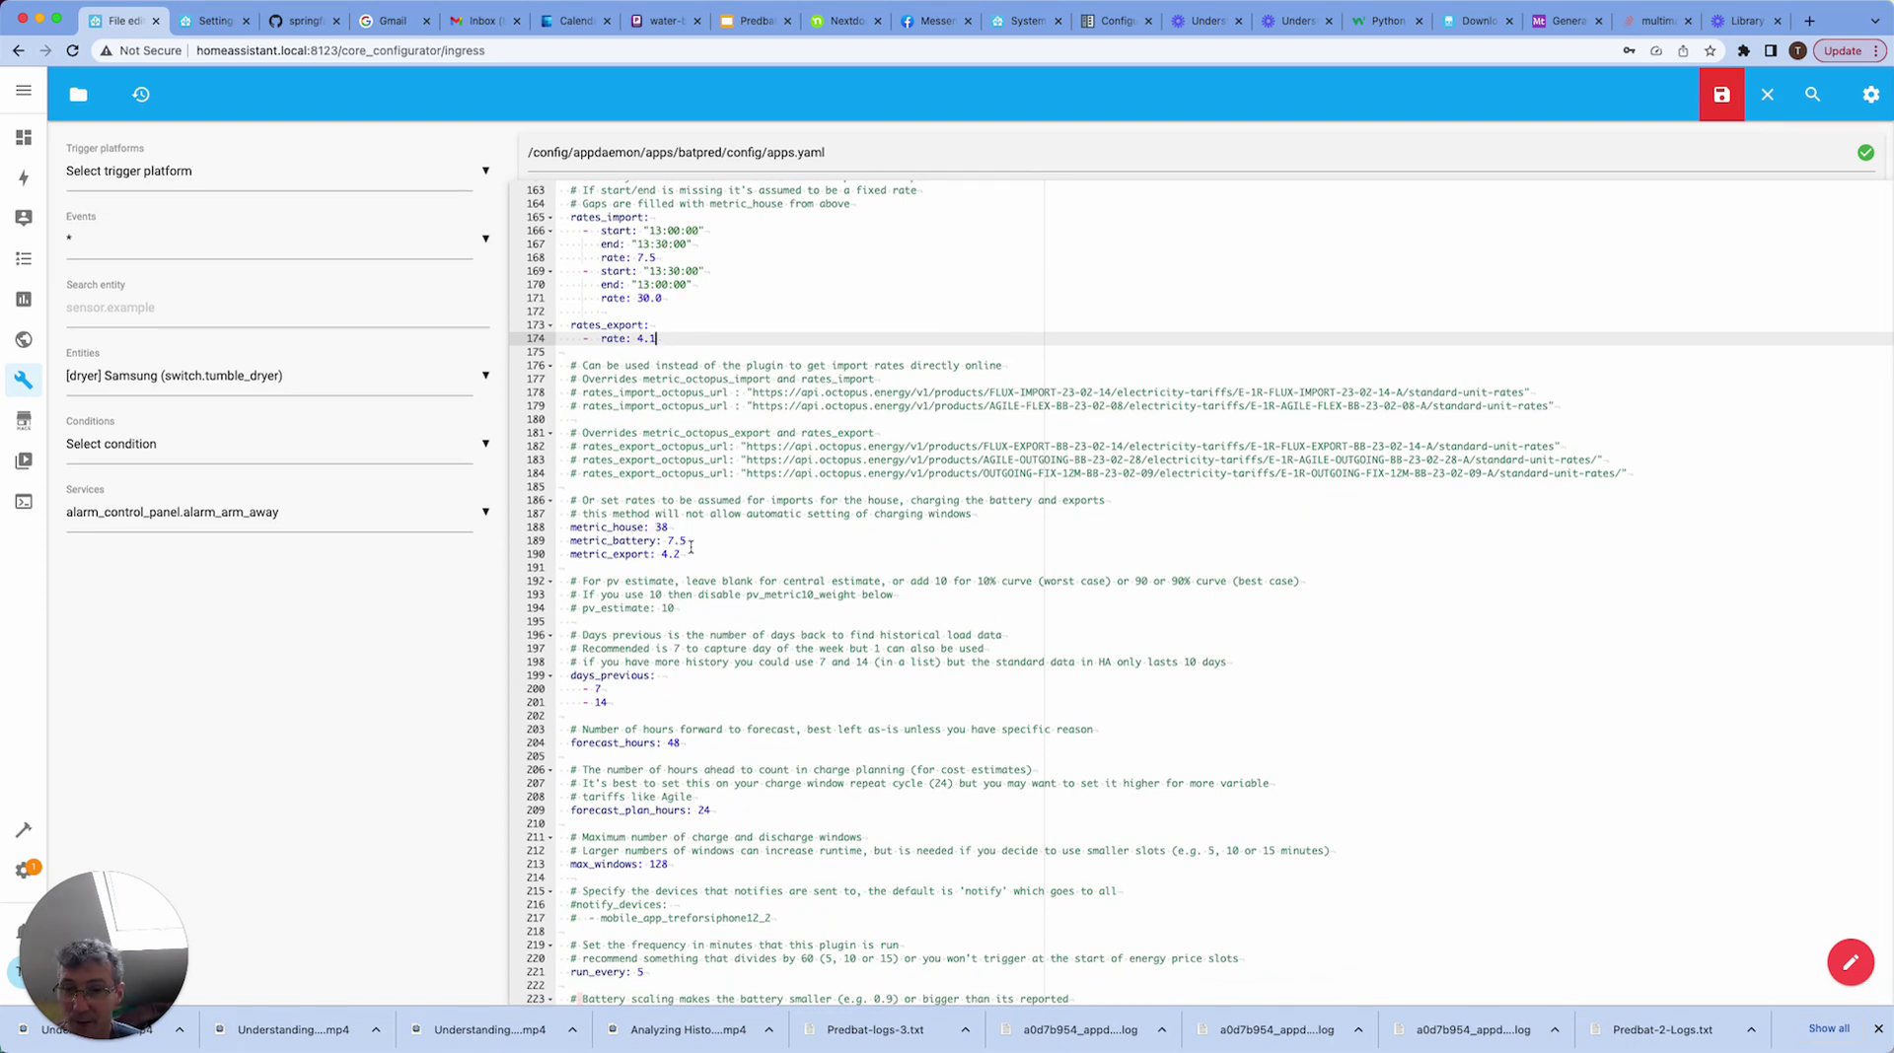
{"action": "scroll", "coordinate": [701, 545], "scroll_direction": "down", "scroll_amount": 5}
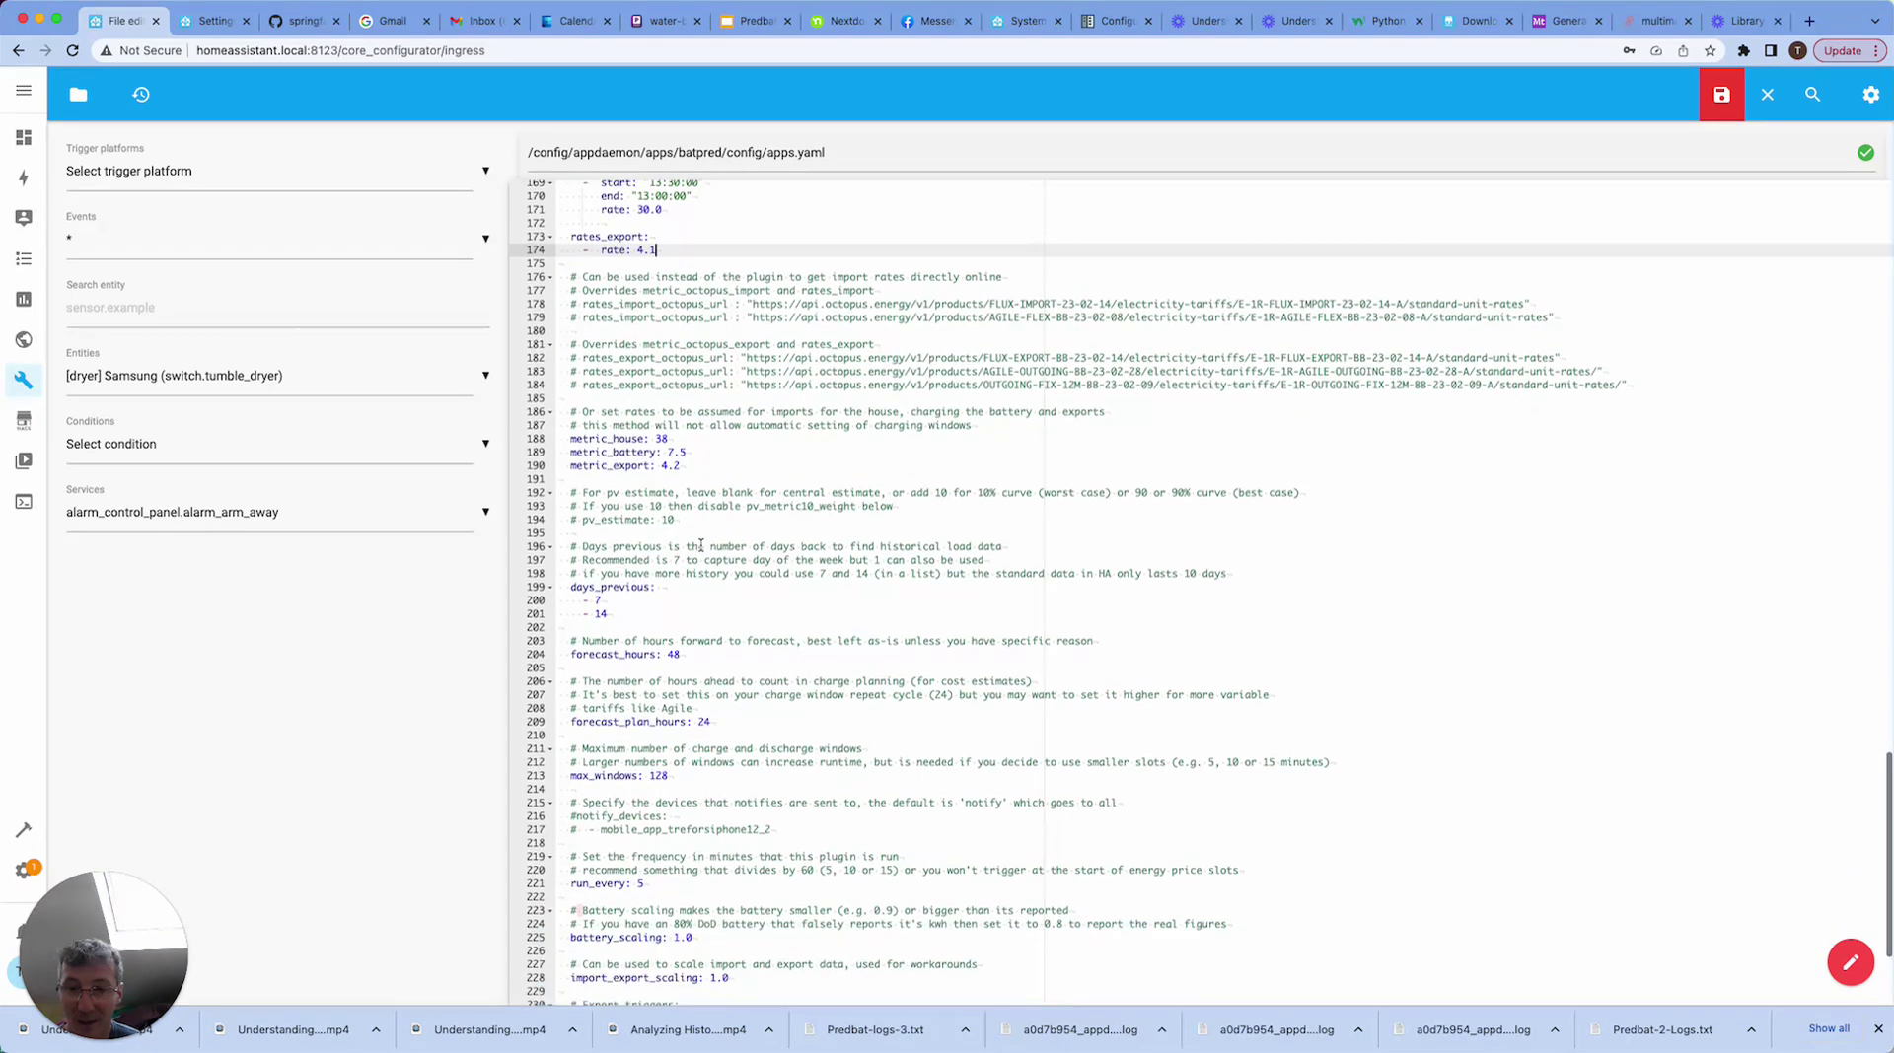
{"action": "scroll", "coordinate": [754, 496], "scroll_direction": "down", "scroll_amount": 1}
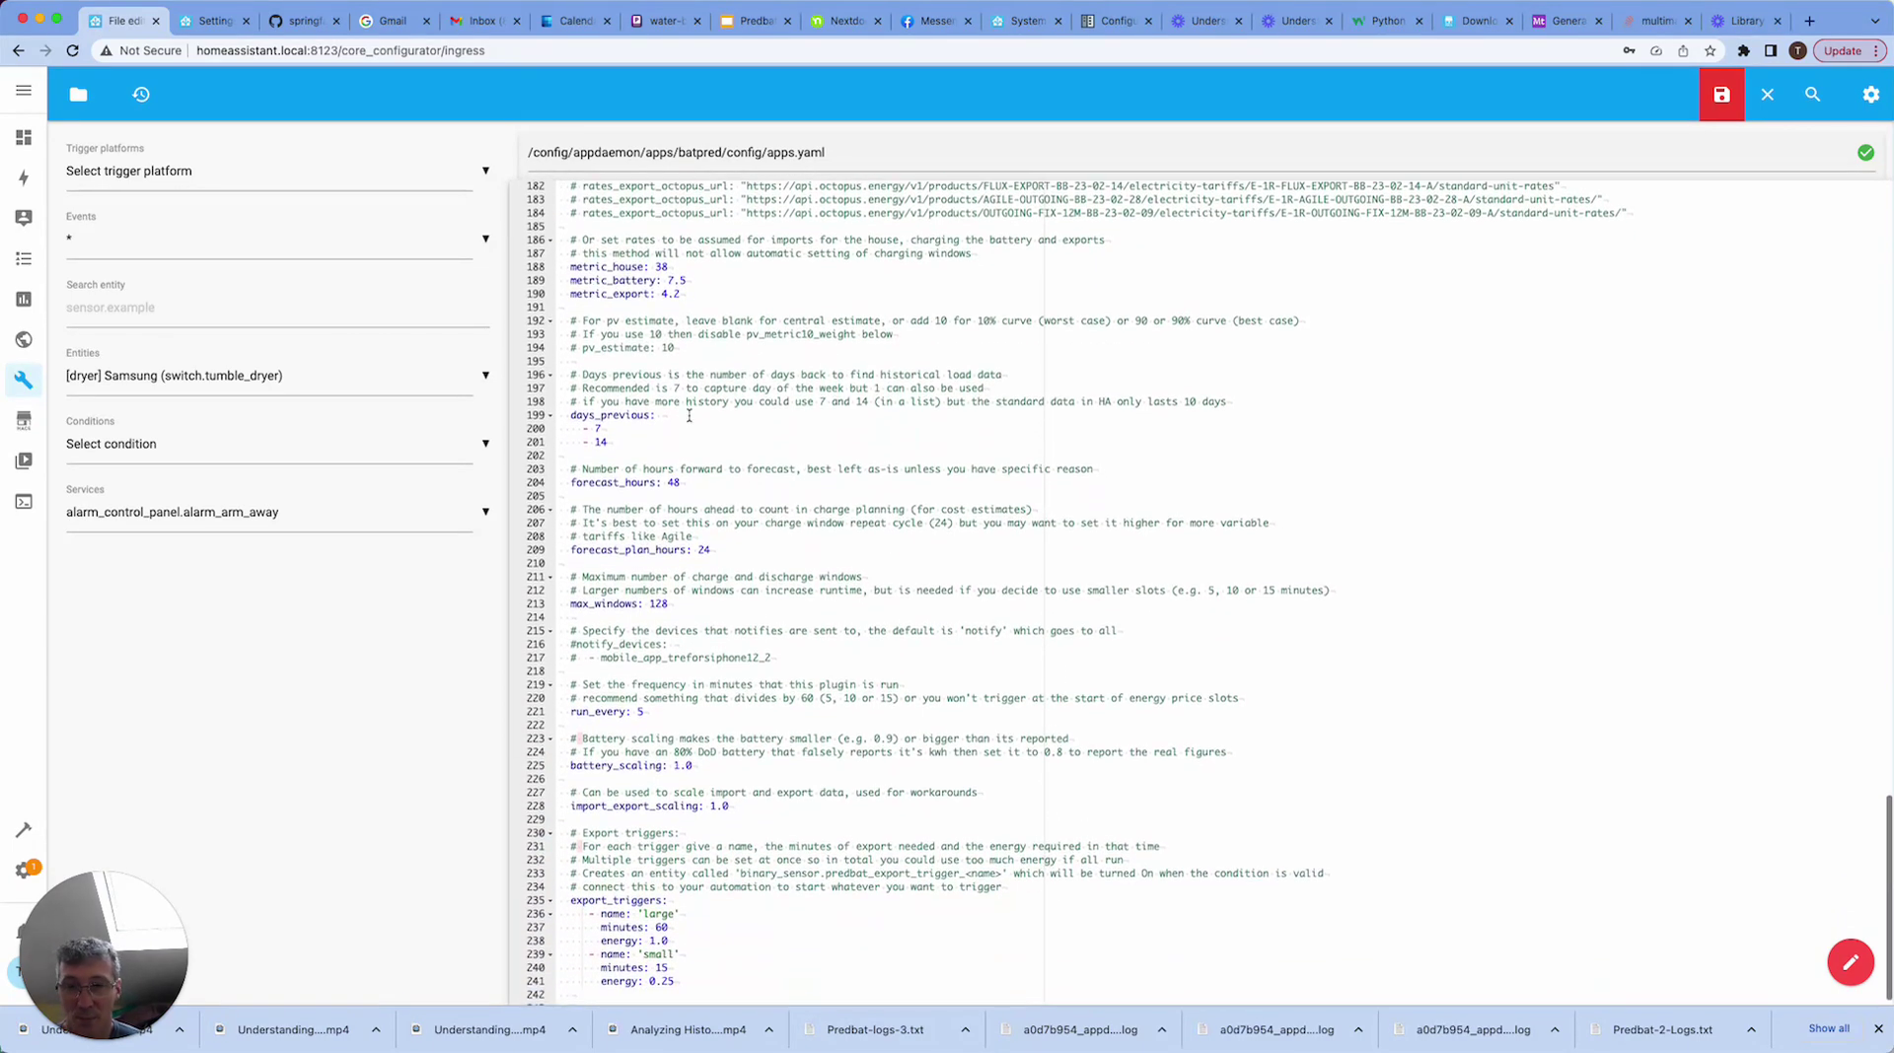
{"action": "left_click", "coordinate": [604, 441]}
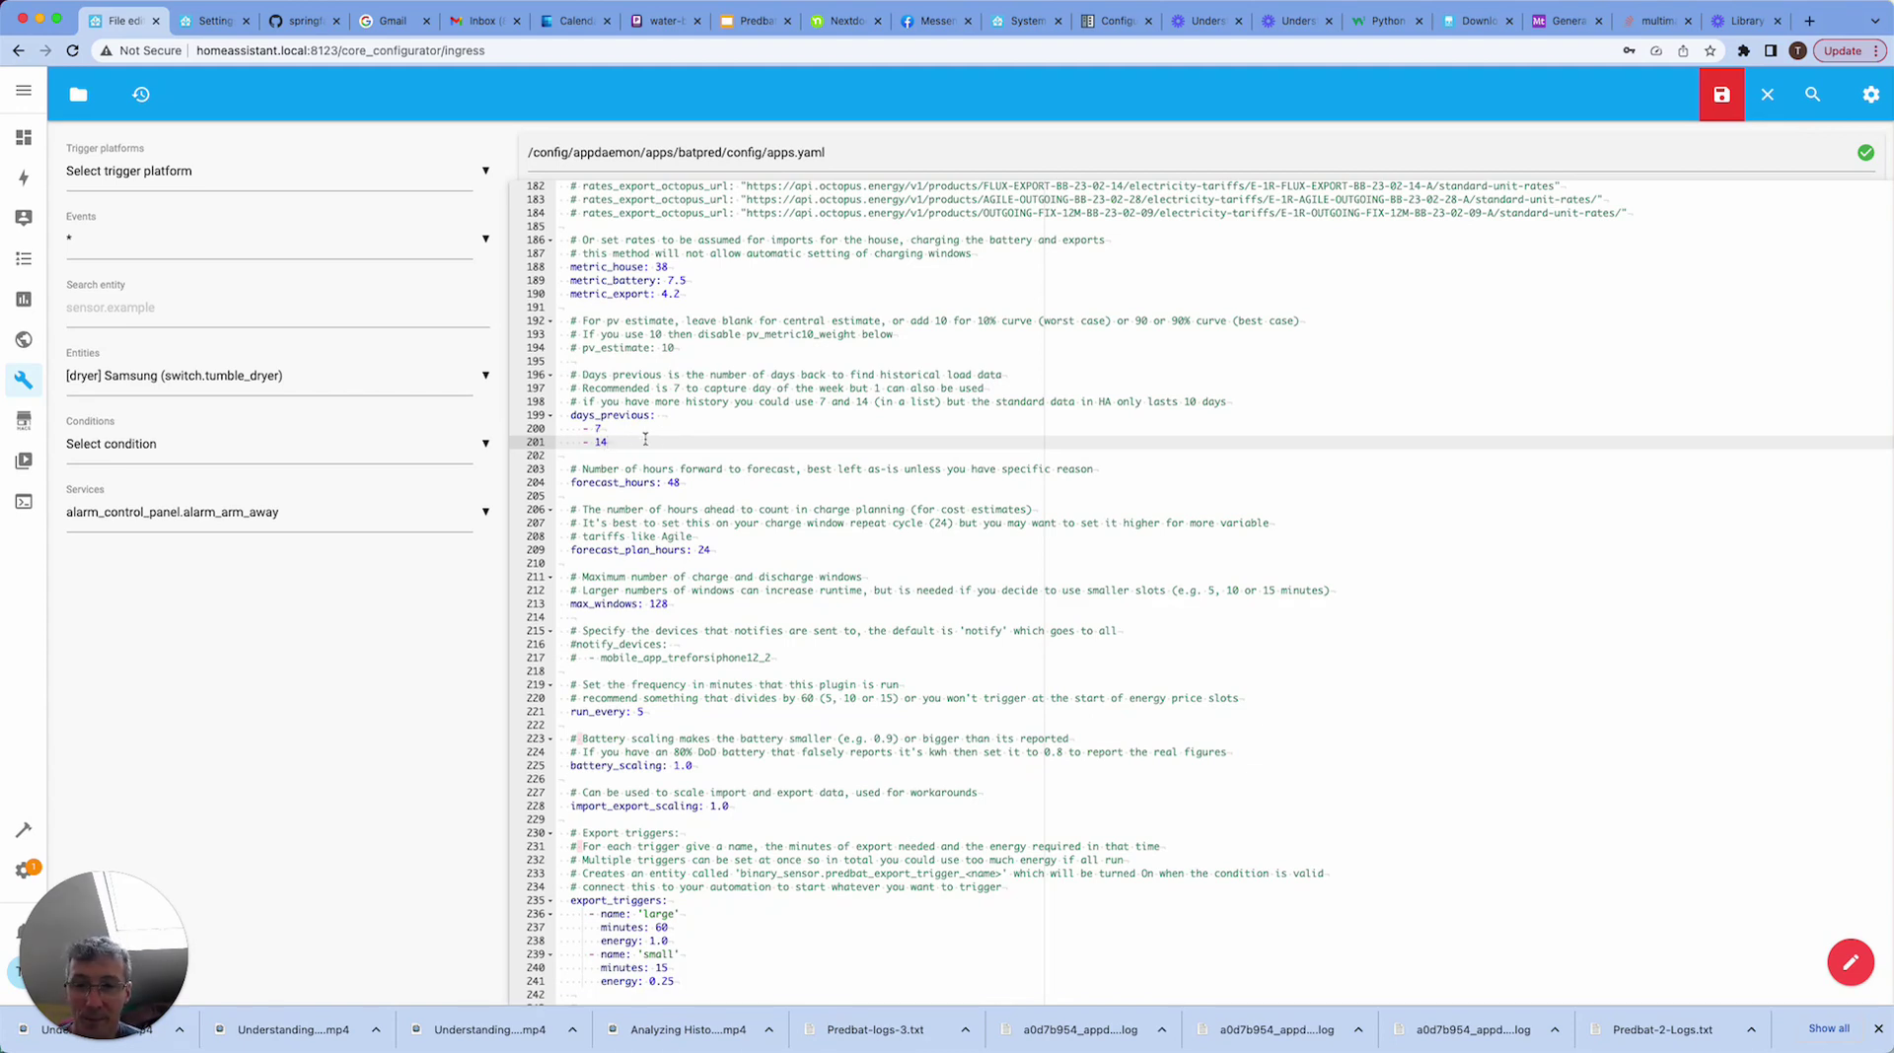
{"action": "scroll", "coordinate": [671, 435], "scroll_direction": "down", "scroll_amount": 1}
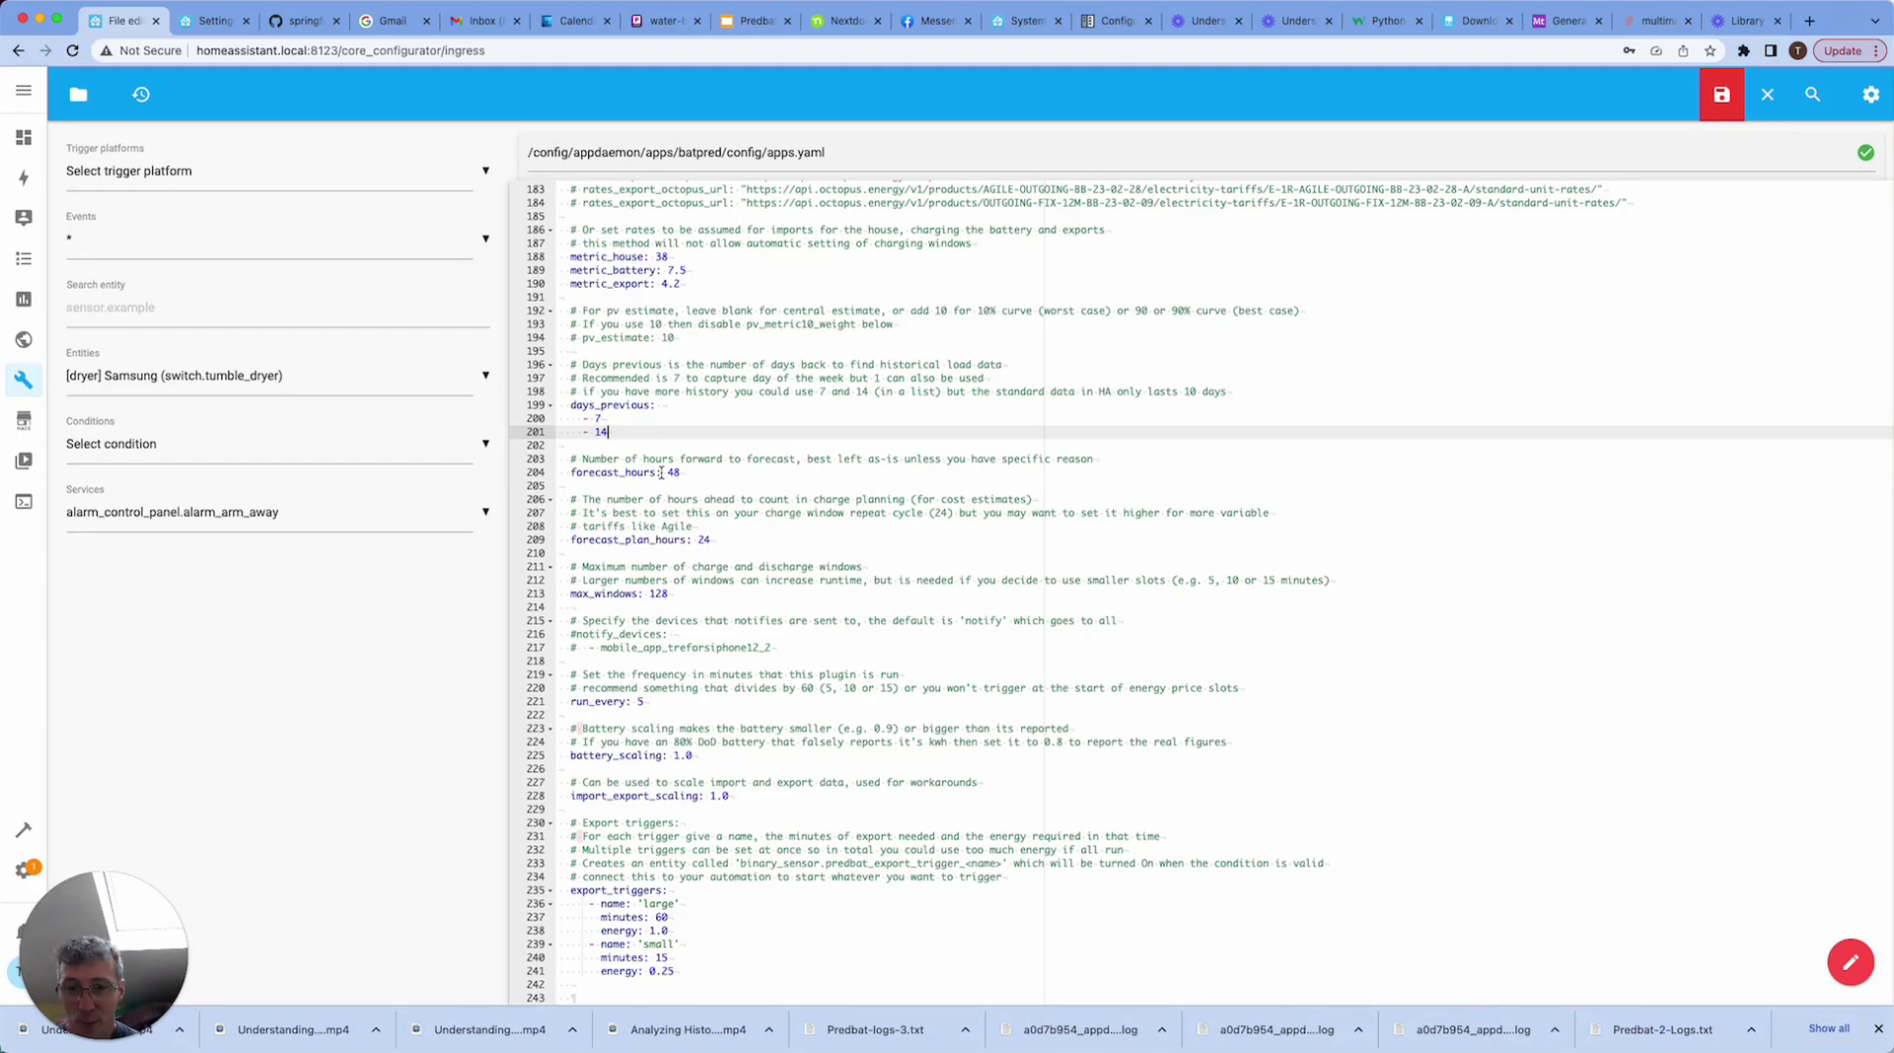
{"action": "double_click", "coordinate": [681, 539]}
{"action": "left_click", "coordinate": [699, 539]}
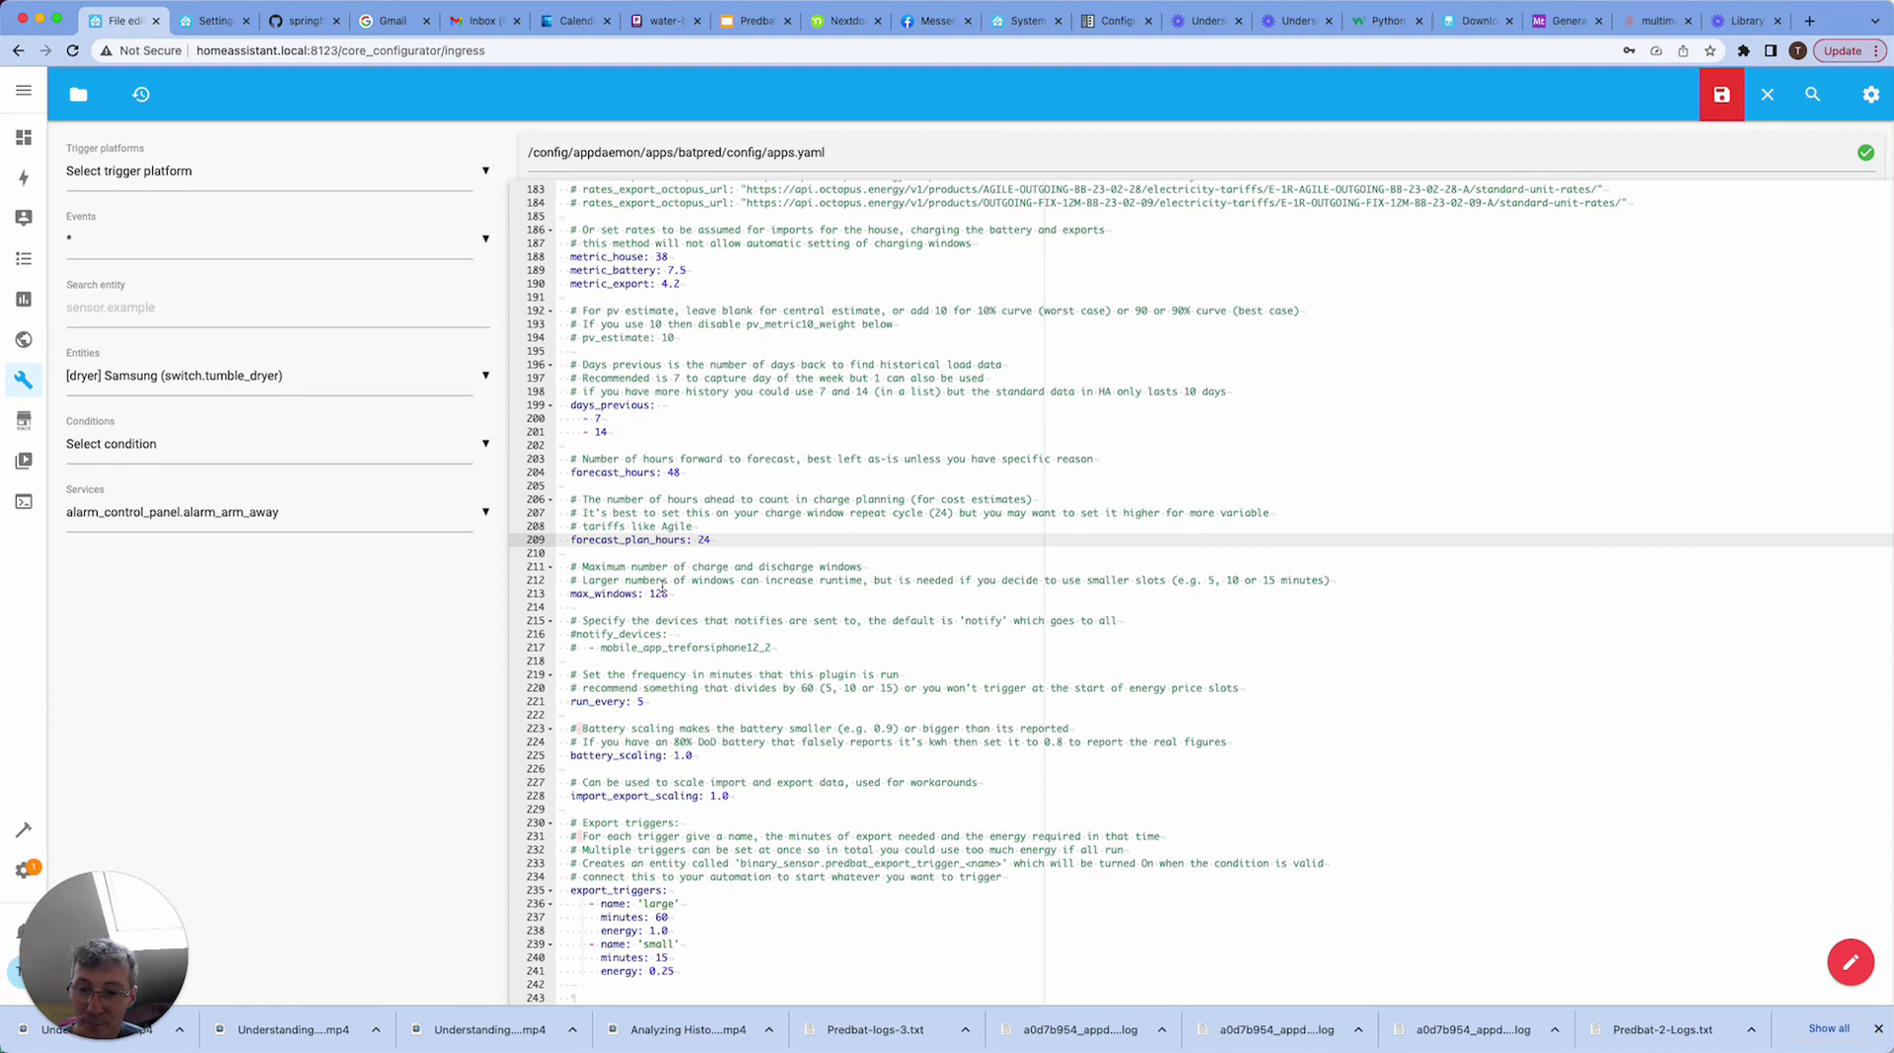
Step: Examine the run_every, battery_scaling and import_export_scaling settings
{"action": "left_click", "coordinate": [596, 702]}
{"action": "double_click", "coordinate": [596, 702]}
{"action": "left_click", "coordinate": [657, 704]}
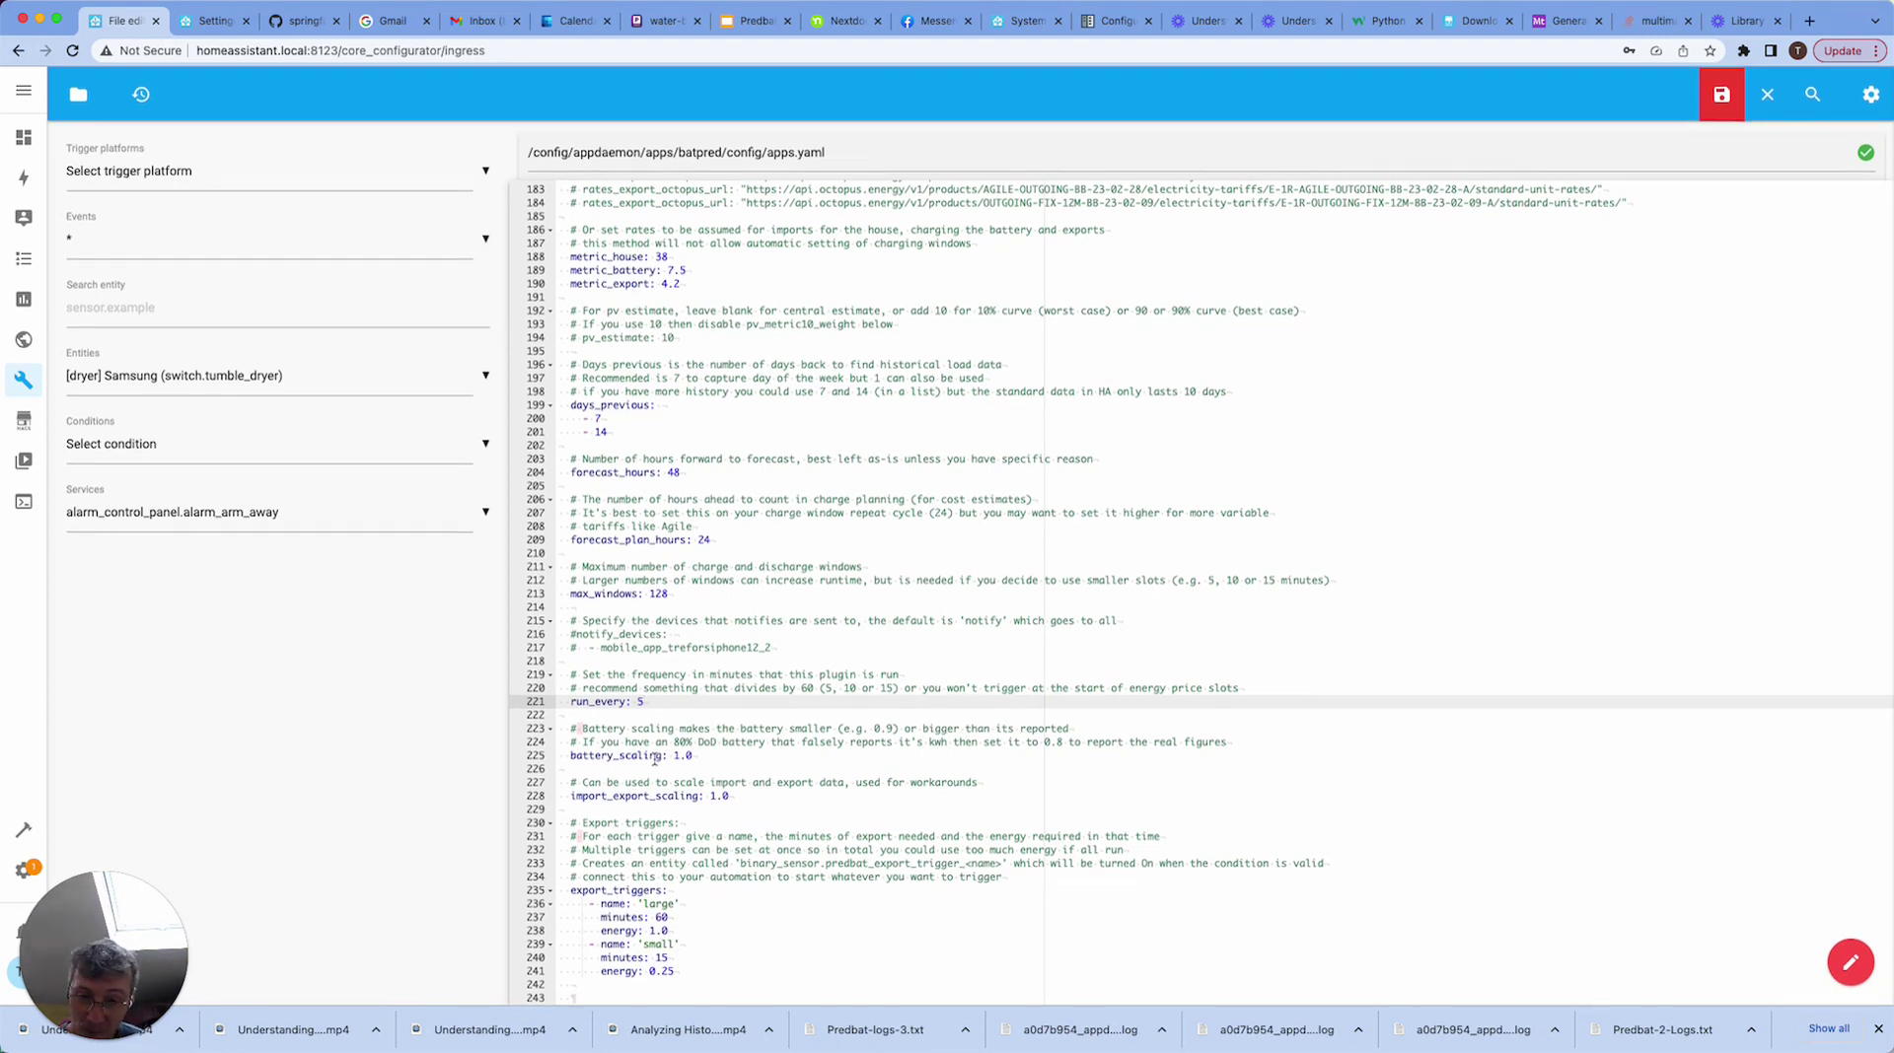
{"action": "left_click", "coordinate": [707, 755]}
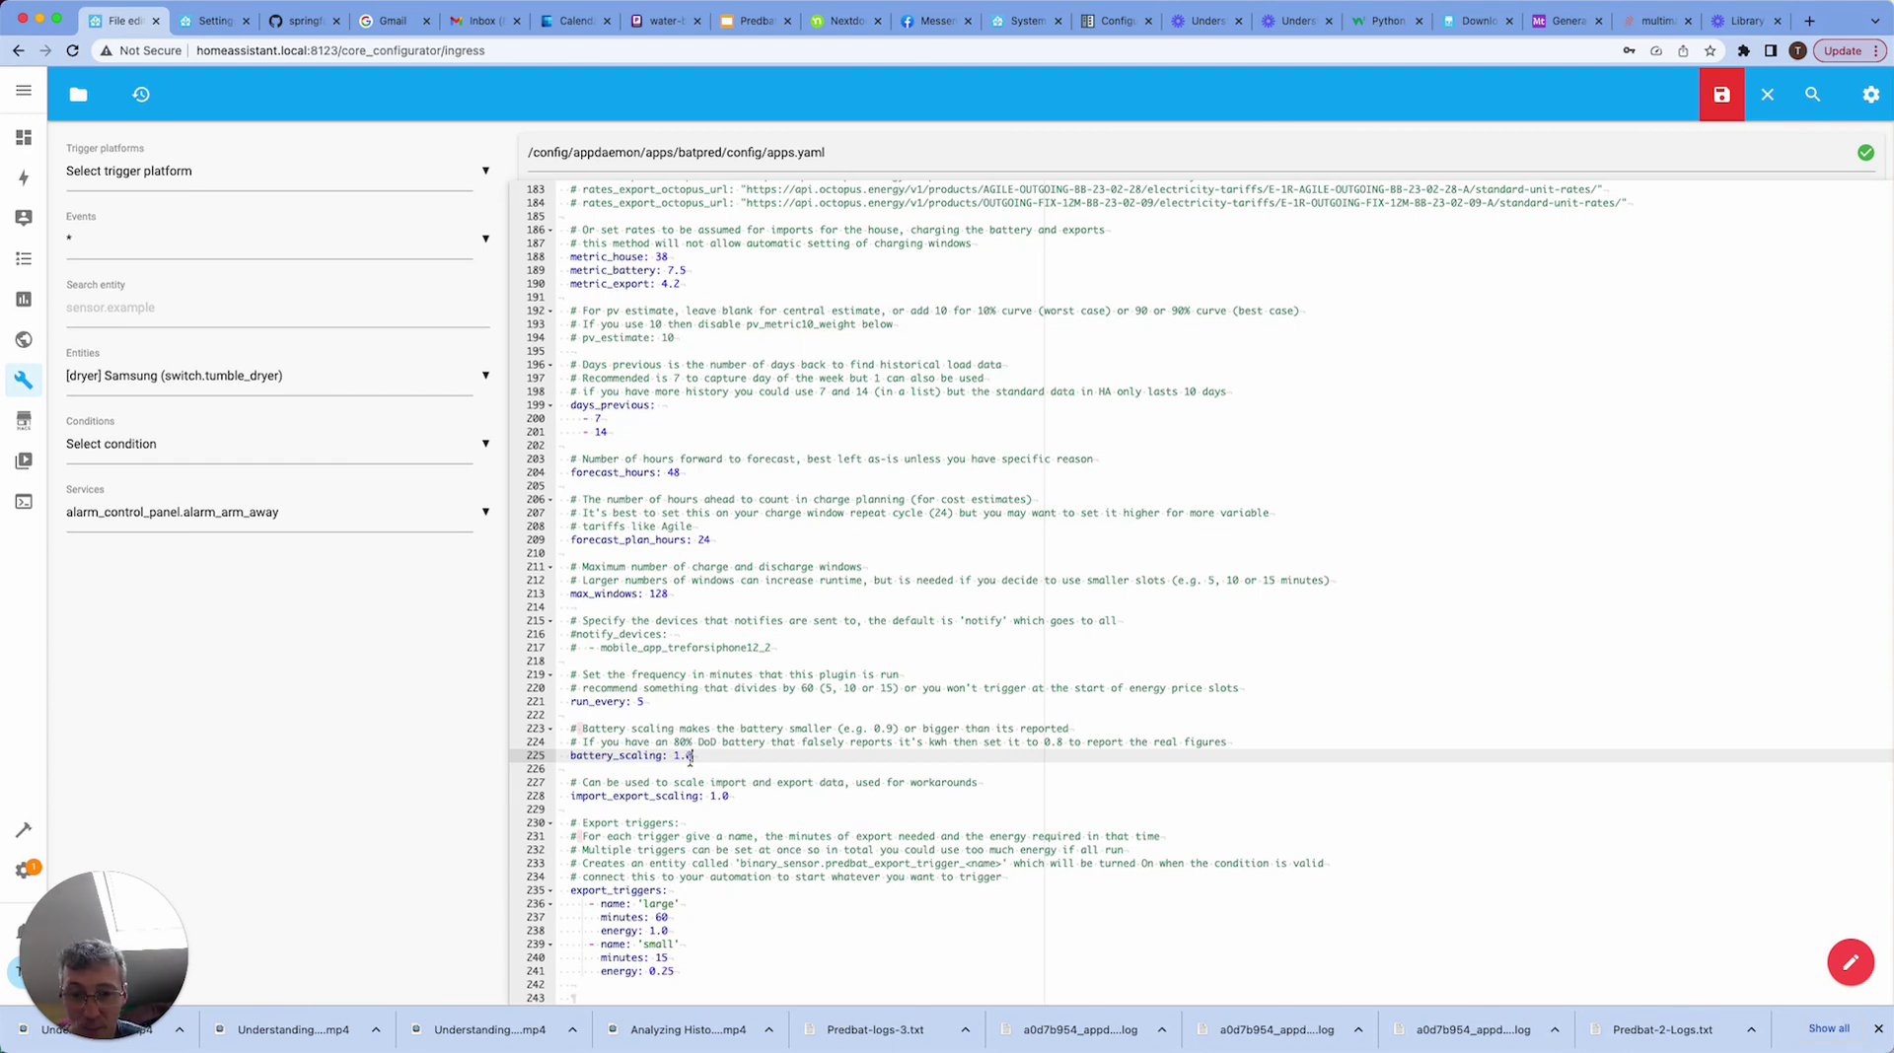
{"action": "left_click", "coordinate": [742, 795]}
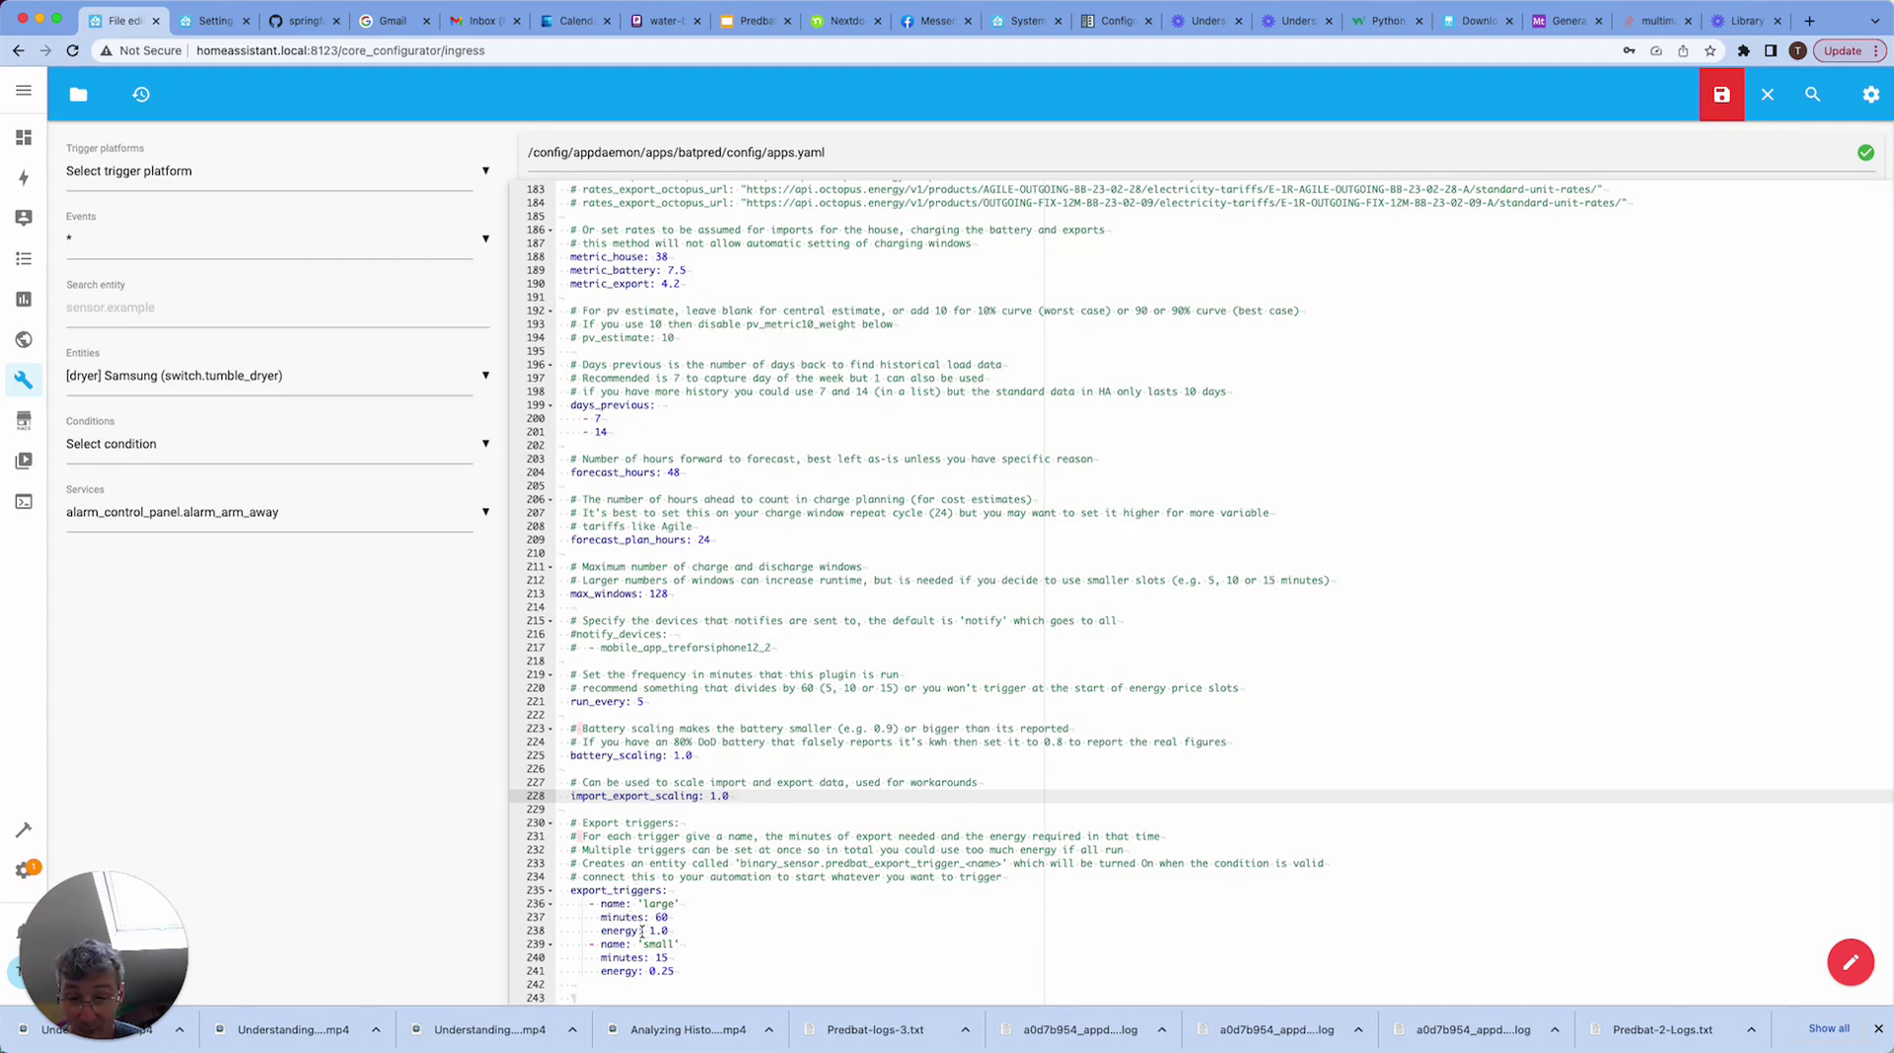
Step: Examine the energy and minutes values of the "large" trigger under export_triggers
{"action": "left_click_drag", "start_coordinate": [670, 931], "coordinate": [650, 931]}
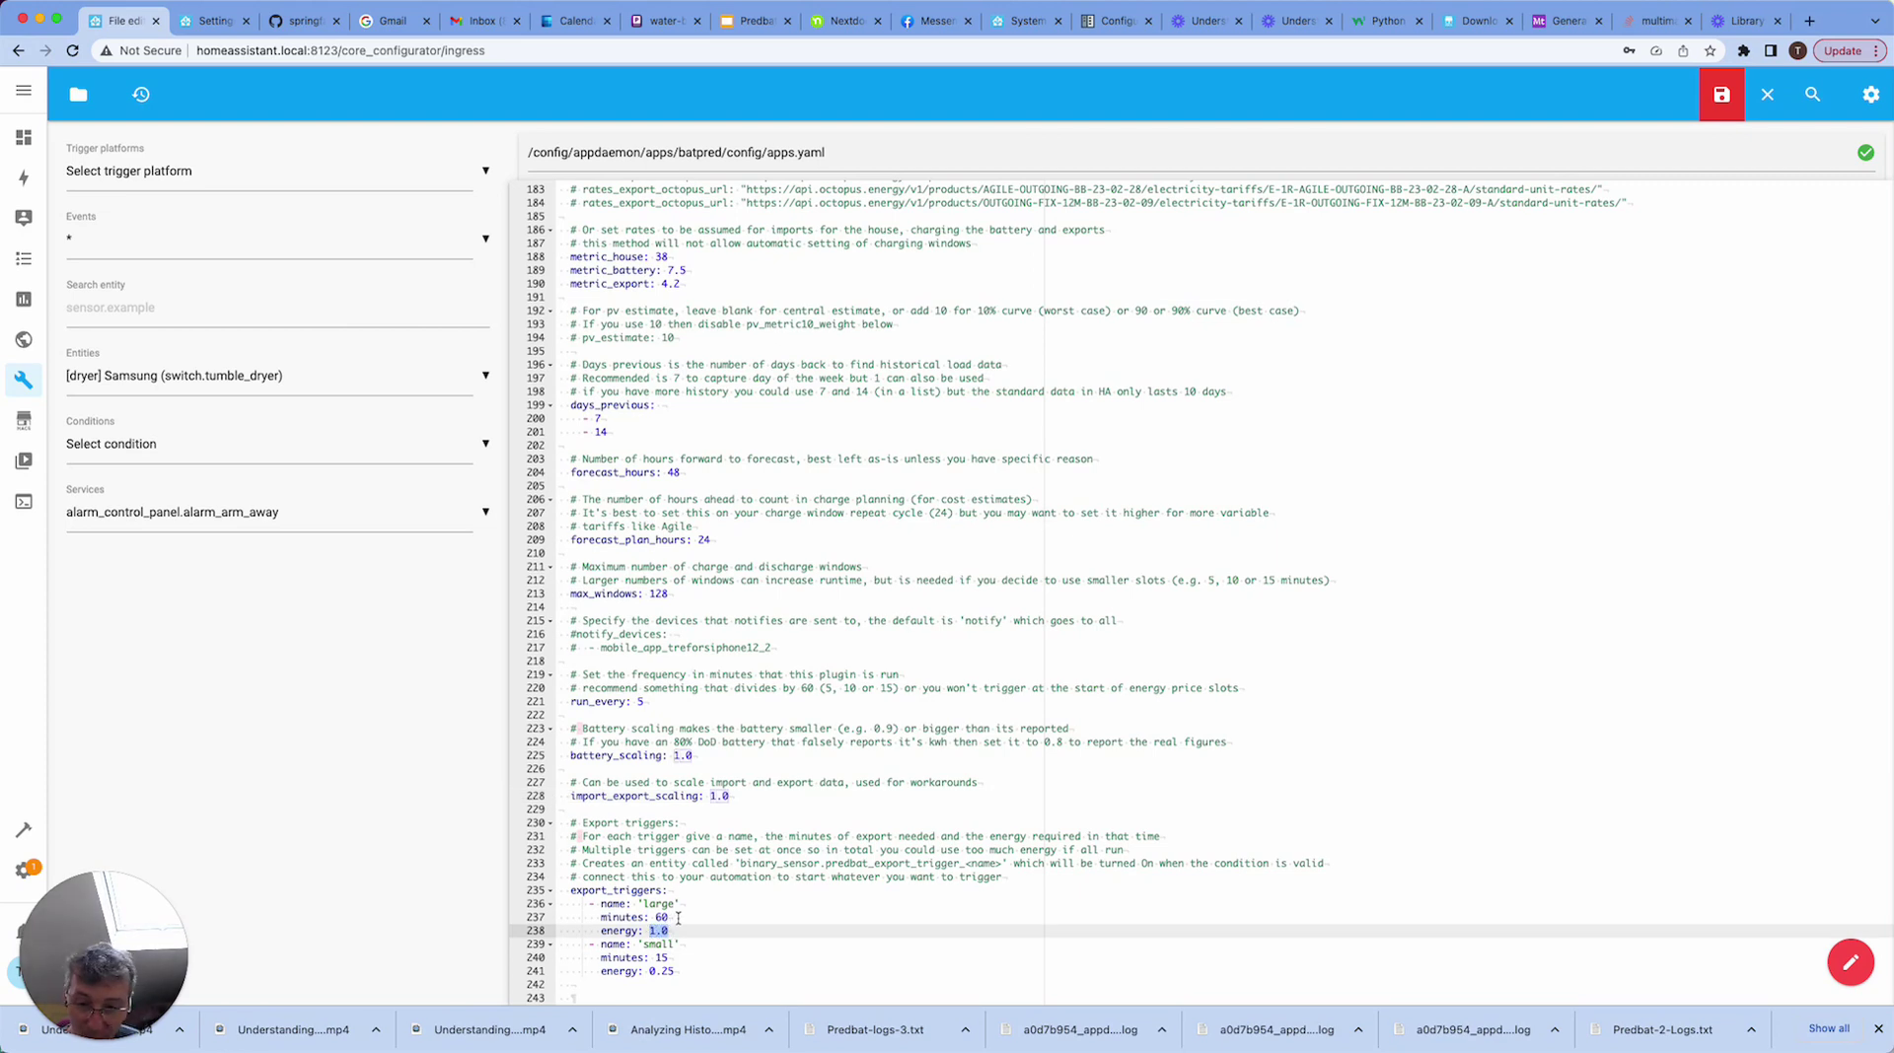
{"action": "double_click", "coordinate": [662, 917]}
{"action": "left_click", "coordinate": [679, 918]}
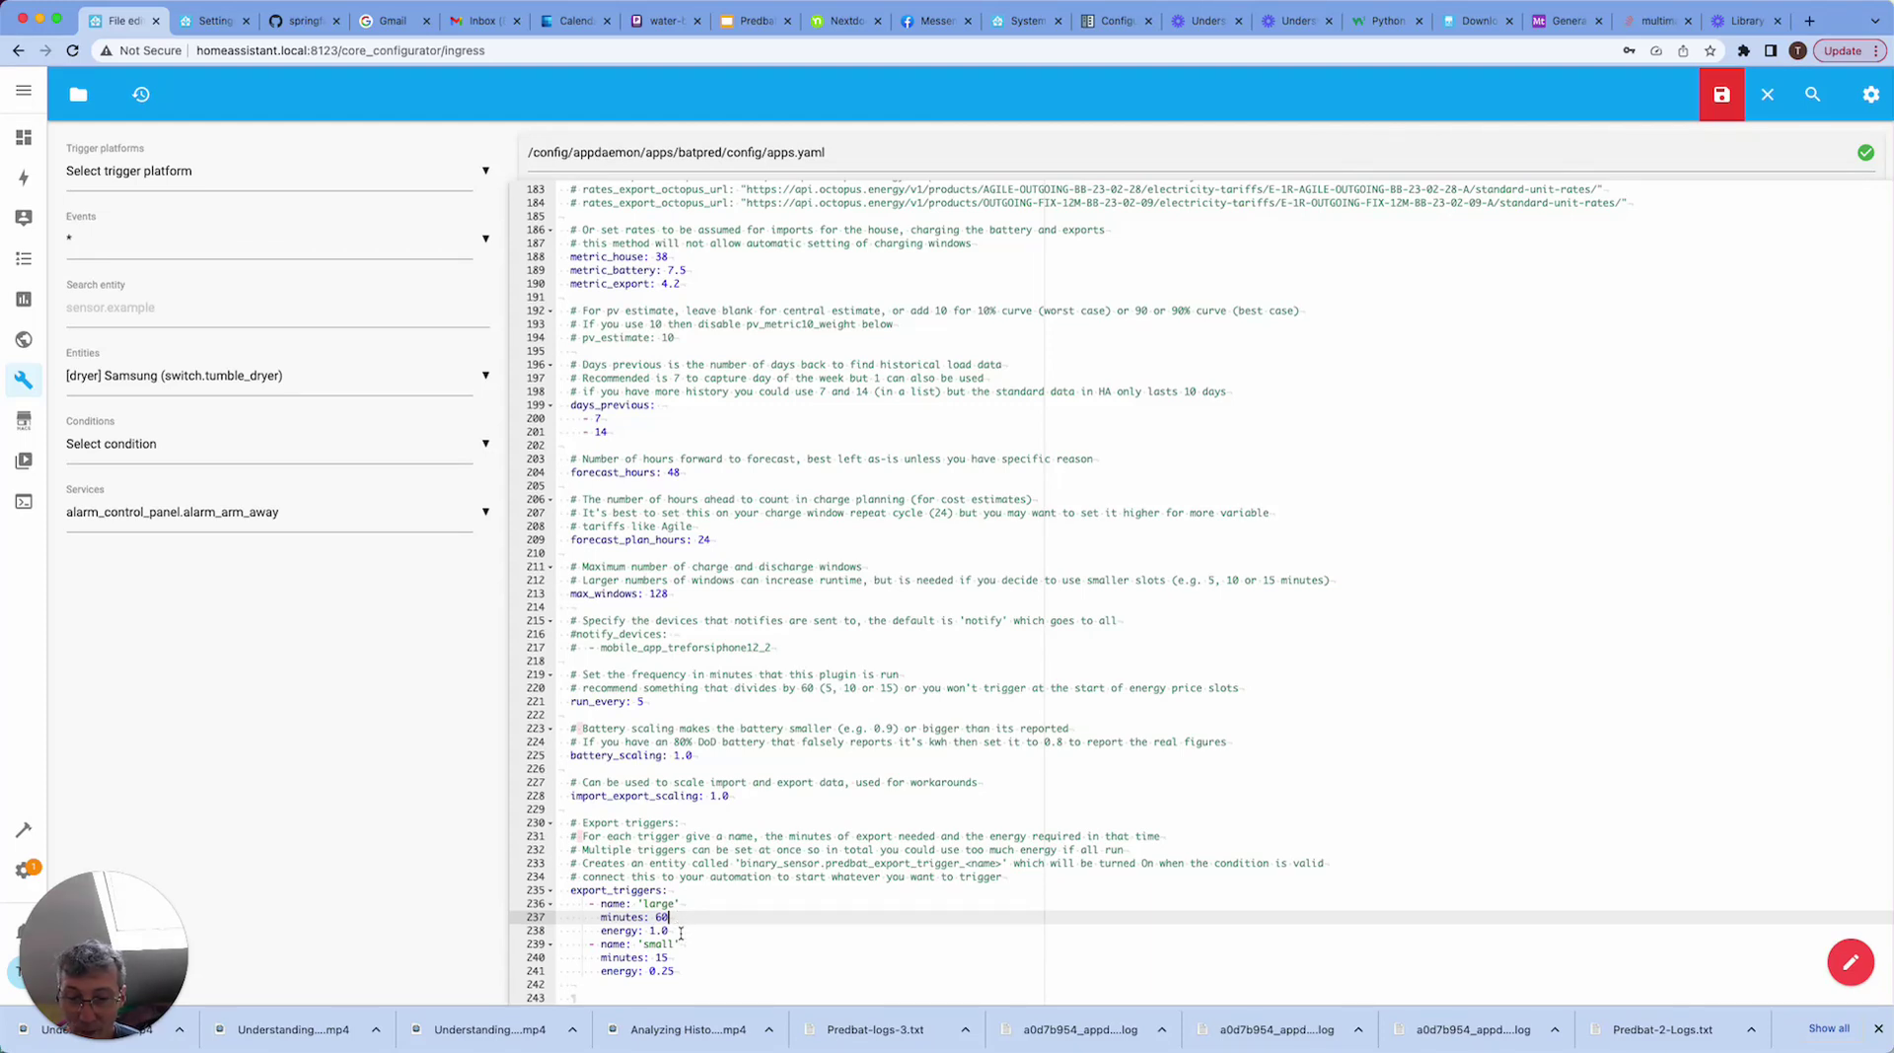